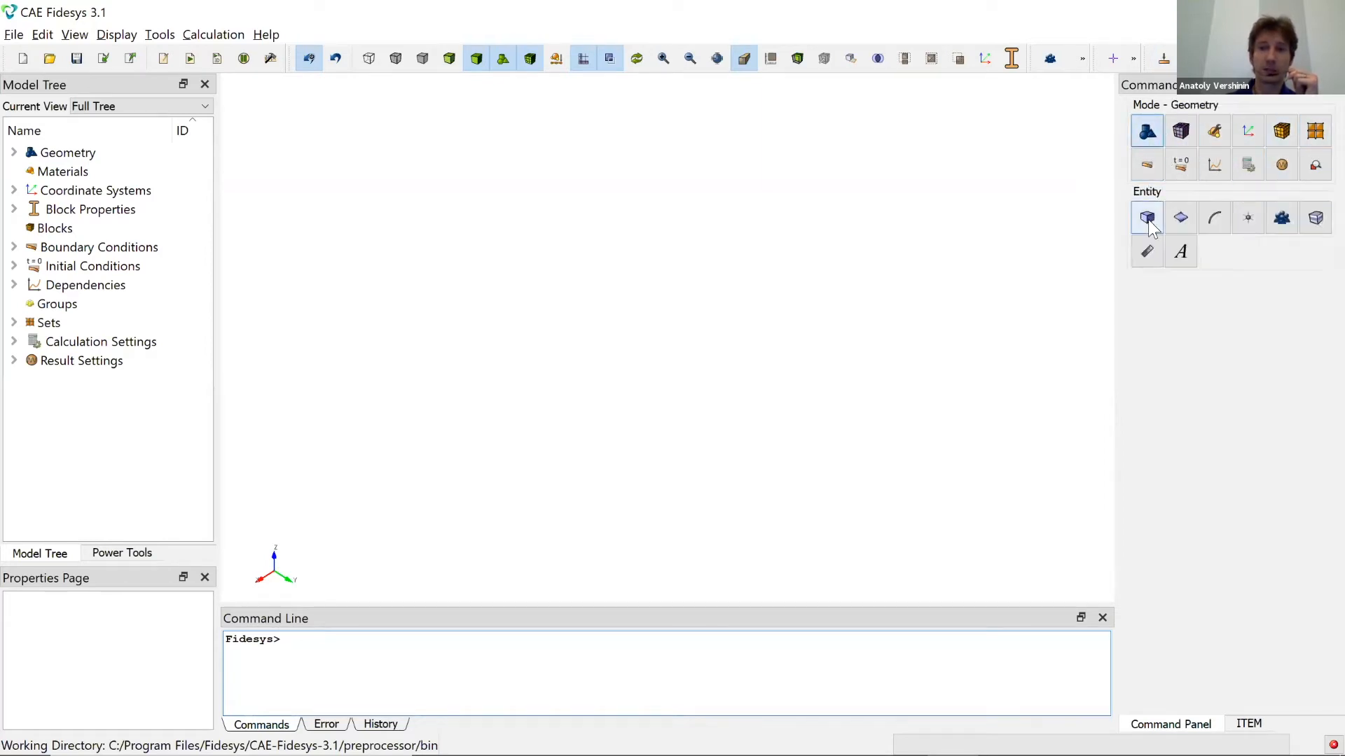
# Create a brick volume with an X width of 10, leaving the height and depth unspecified.
pyautogui.click(1149, 220)
pyautogui.click(1157, 316)
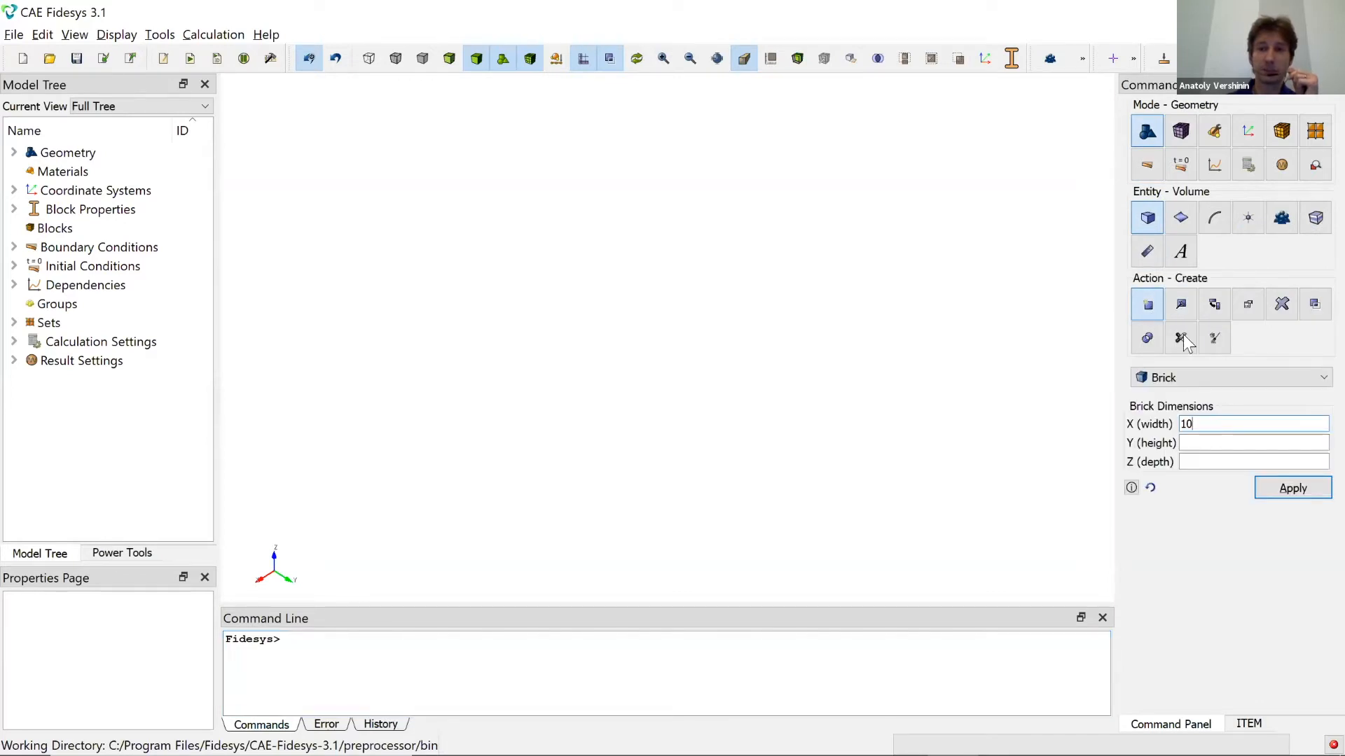
pyautogui.click(1292, 488)
pyautogui.moveTo(770, 336); pyautogui.dragTo(981, 396)
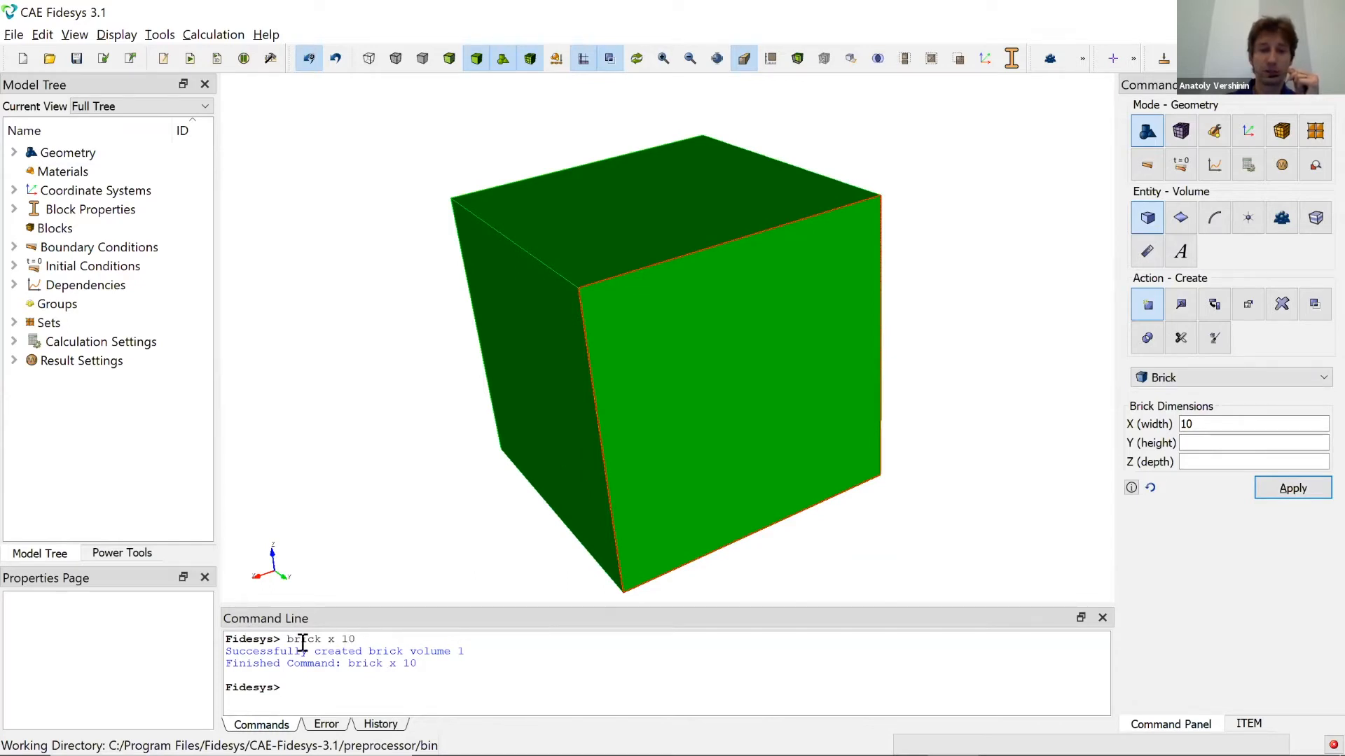
# Mesh the whole brick volume using the automatically calculated scheme.
pyautogui.click(1181, 131)
pyautogui.click(1155, 217)
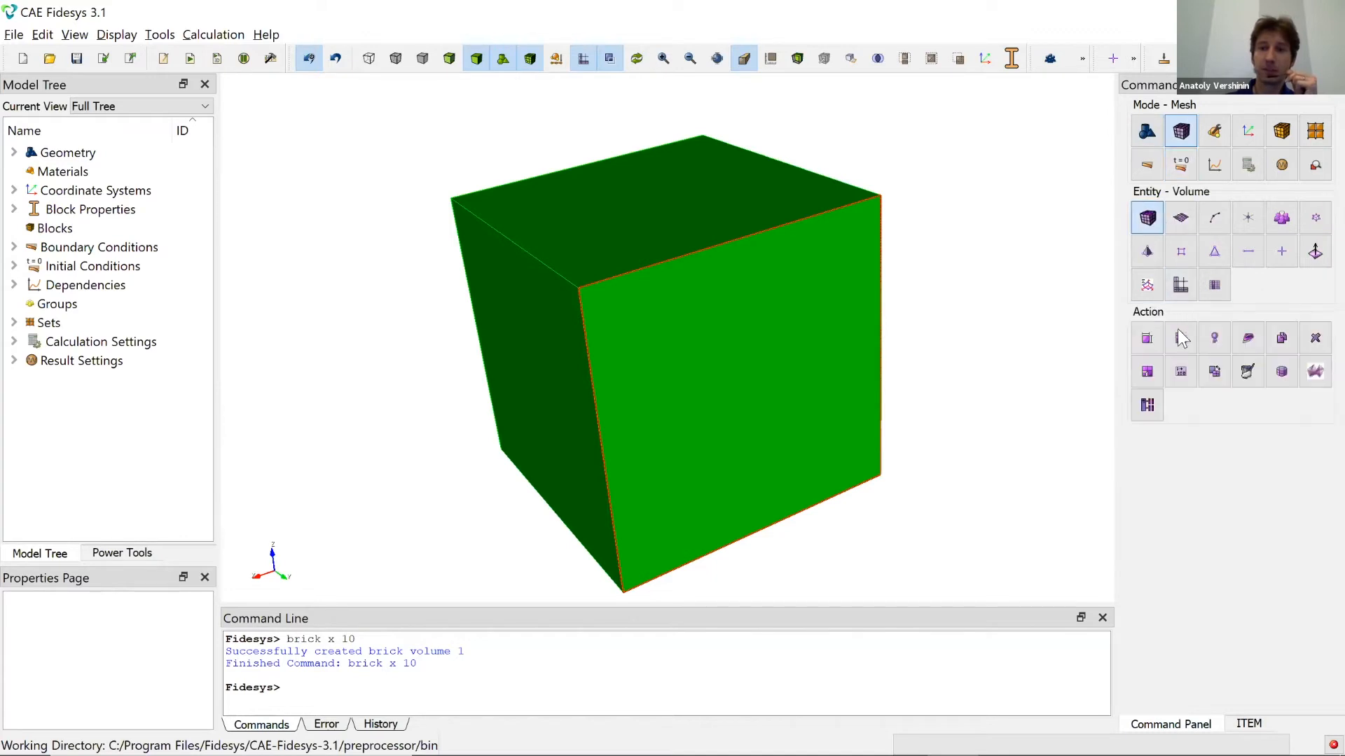
pyautogui.click(1181, 339)
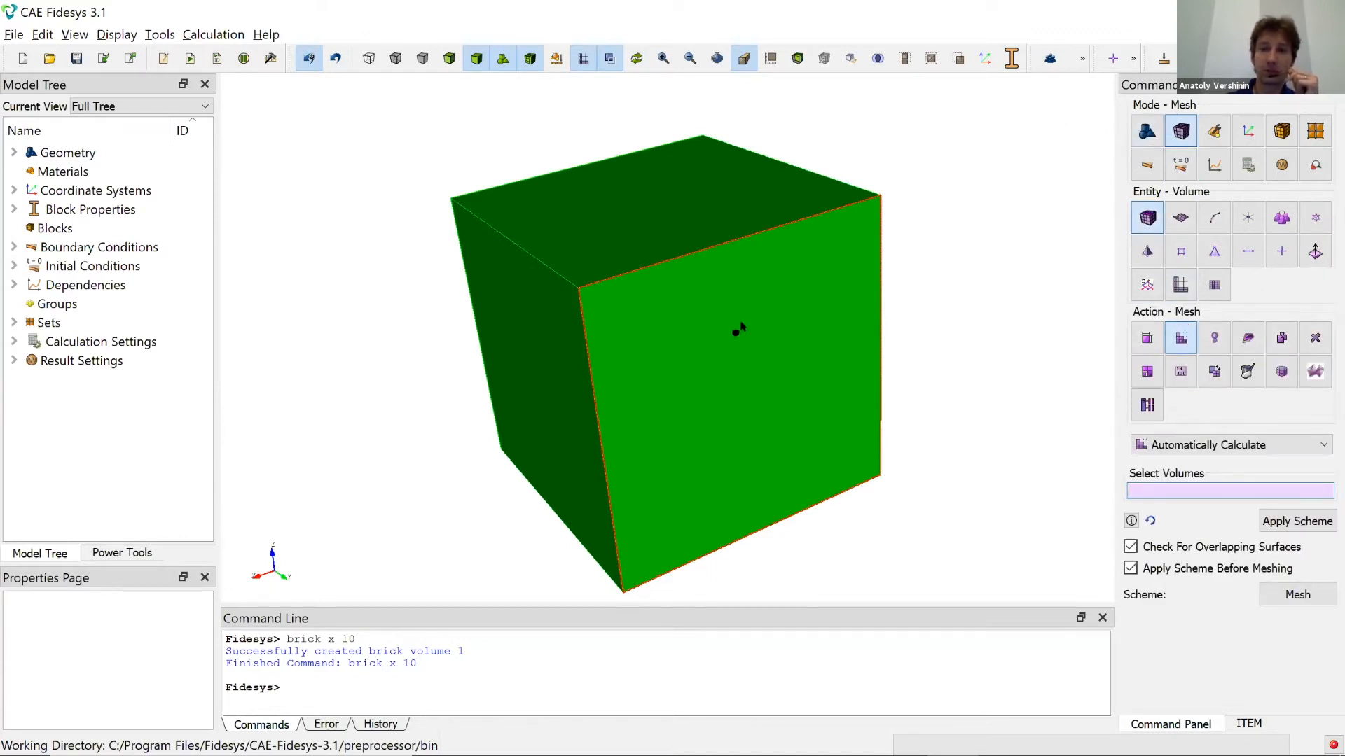
pyautogui.click(738, 326)
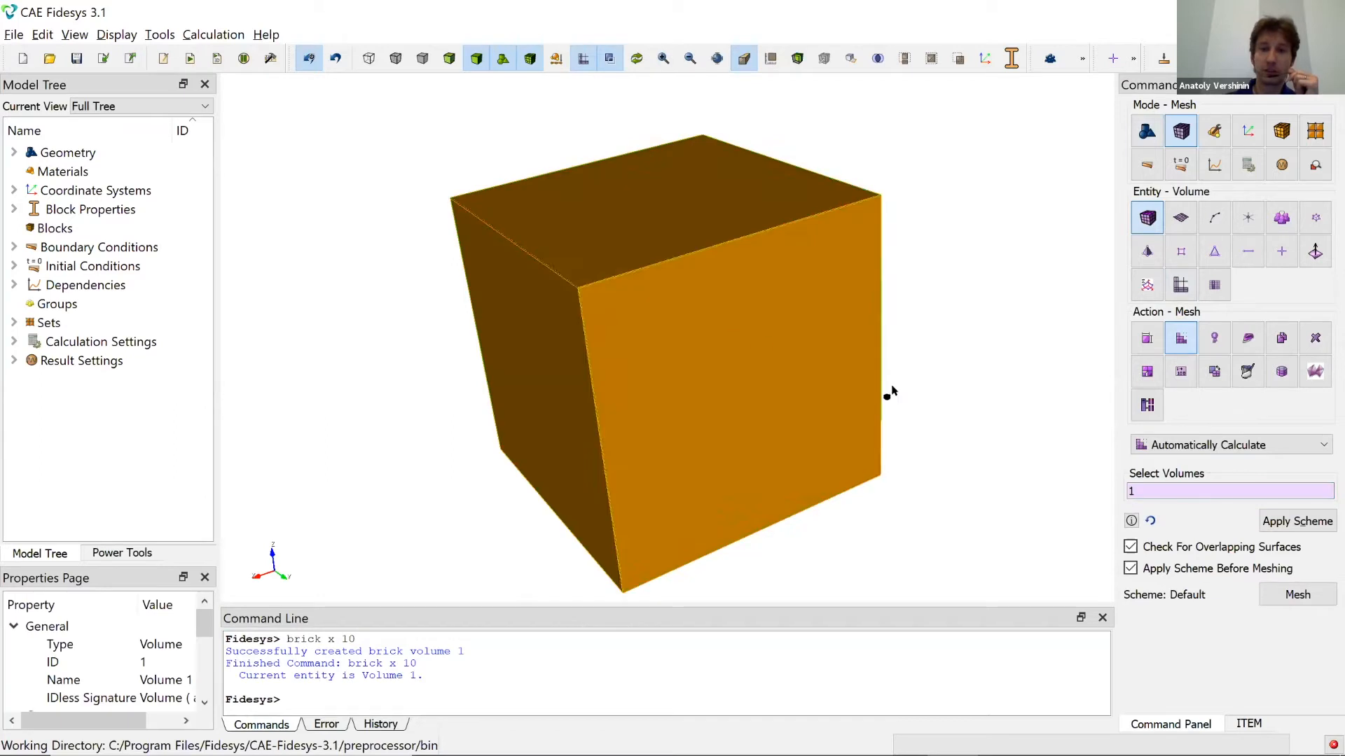
pyautogui.click(1279, 521)
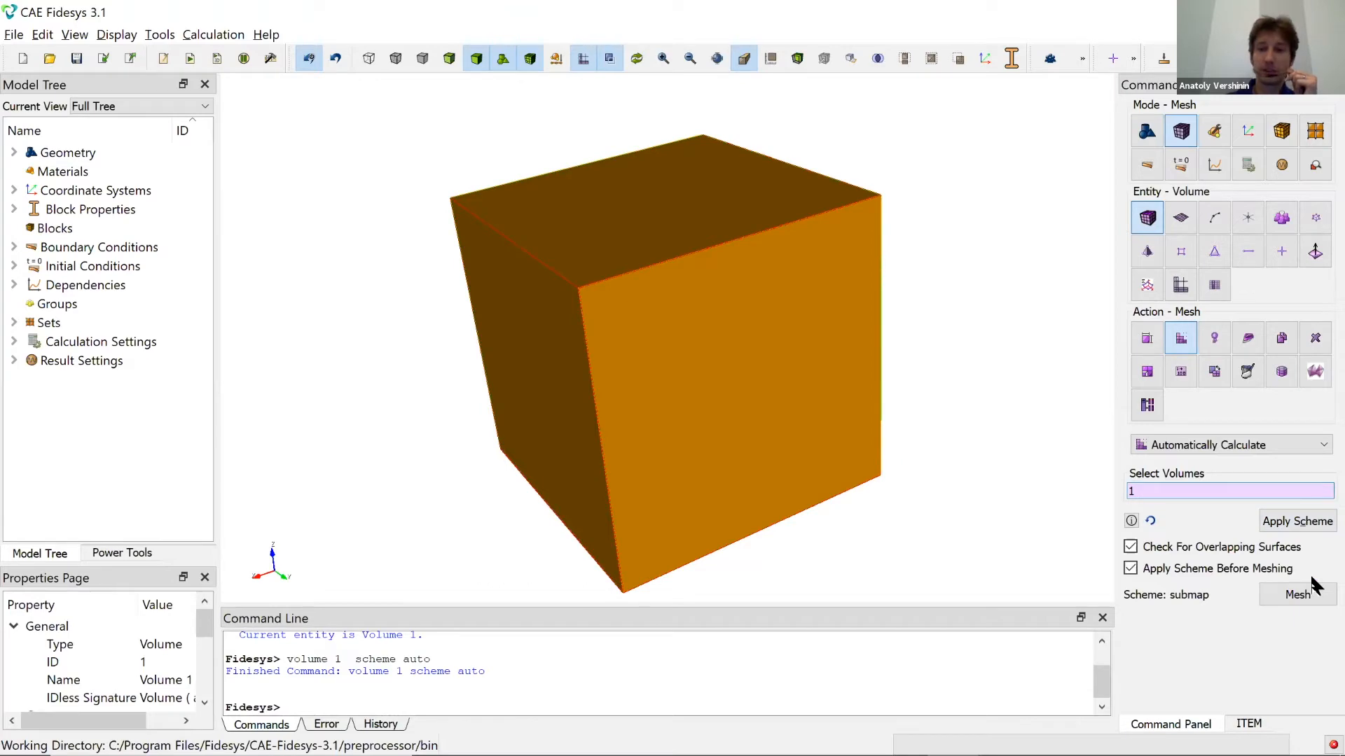
pyautogui.click(1297, 599)
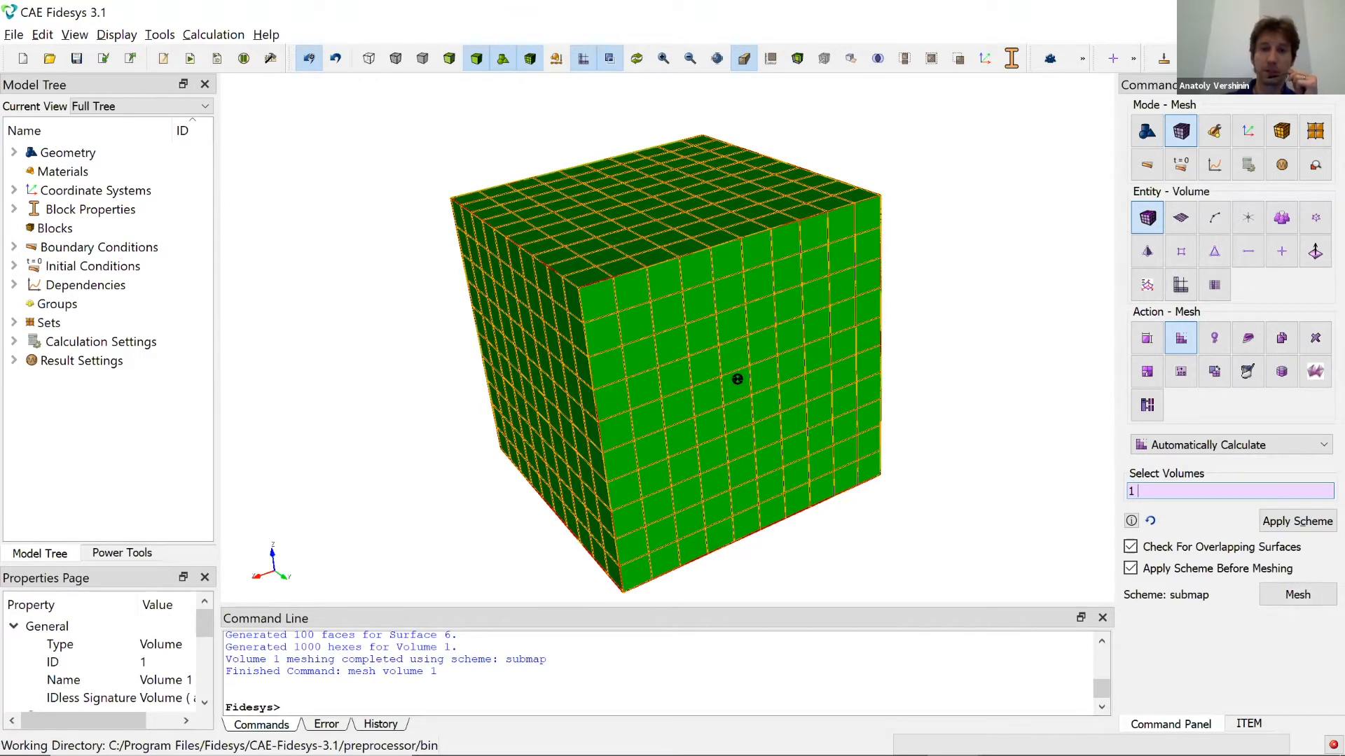
pyautogui.moveTo(735, 376); pyautogui.dragTo(480, 440)
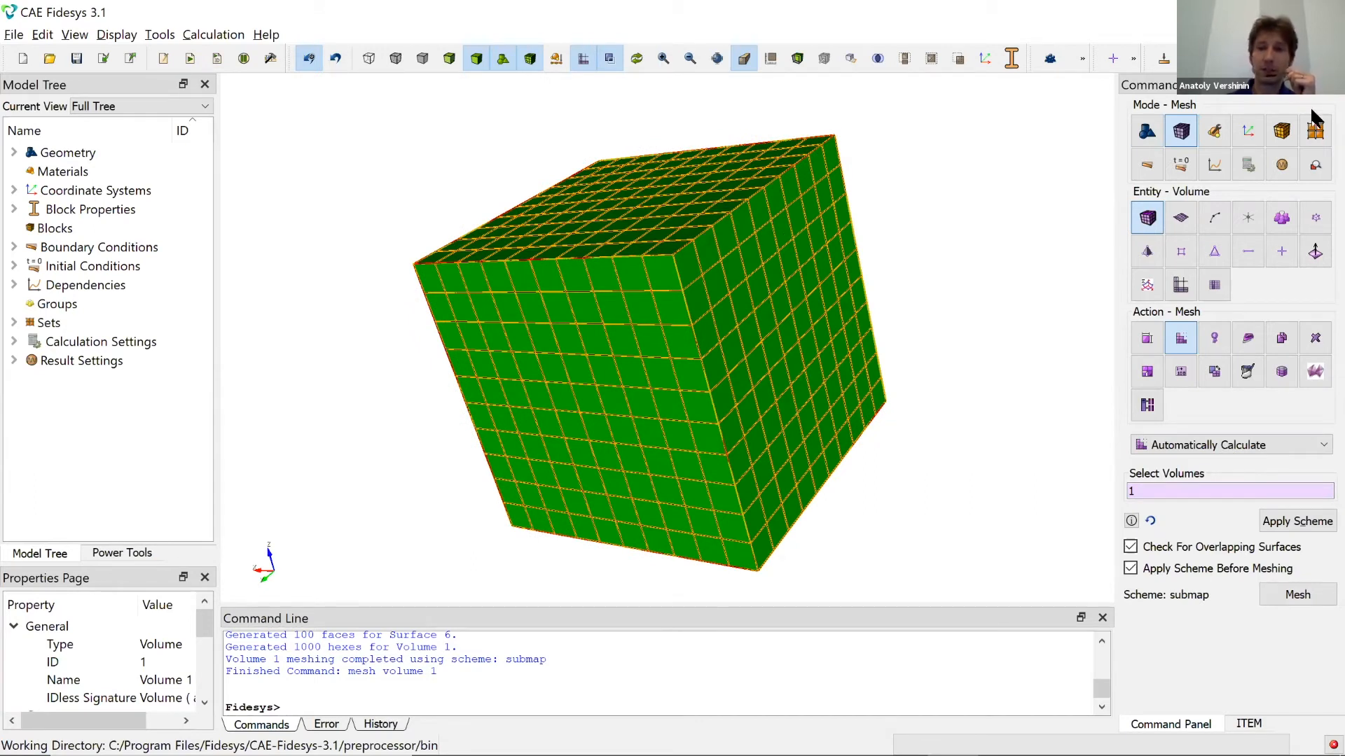
# Look through the imported Steel, Kevlar and Soil materials in materials management and add a new material named mat1.
pyautogui.click(1213, 131)
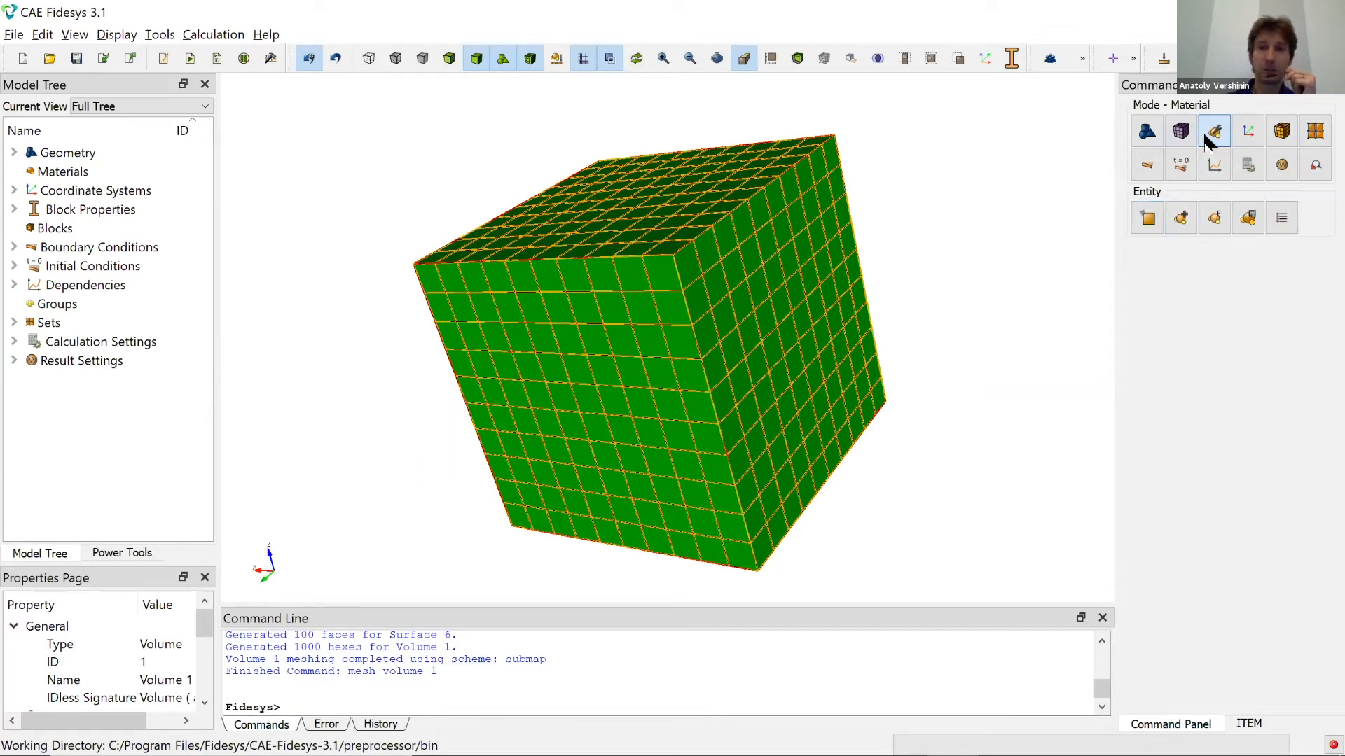
pyautogui.click(1150, 222)
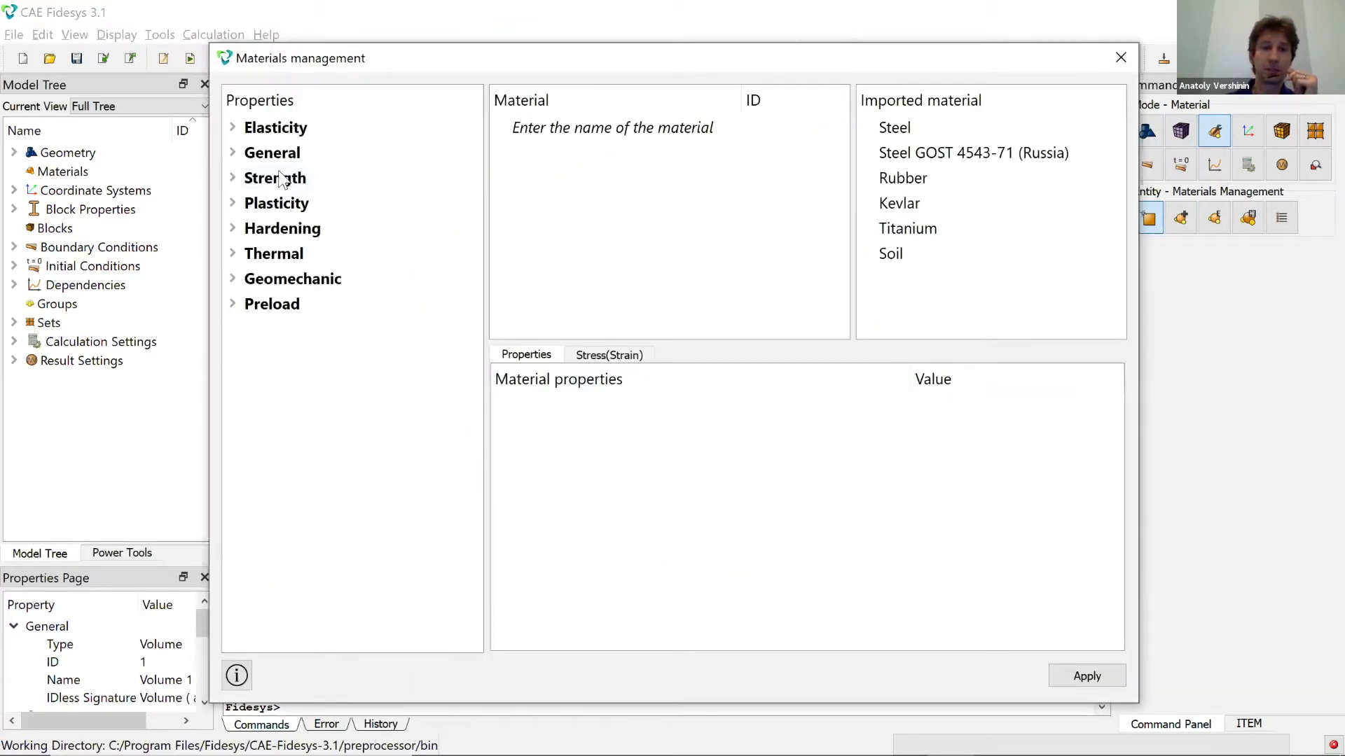
pyautogui.moveTo(266, 67); pyautogui.dragTo(135, 101)
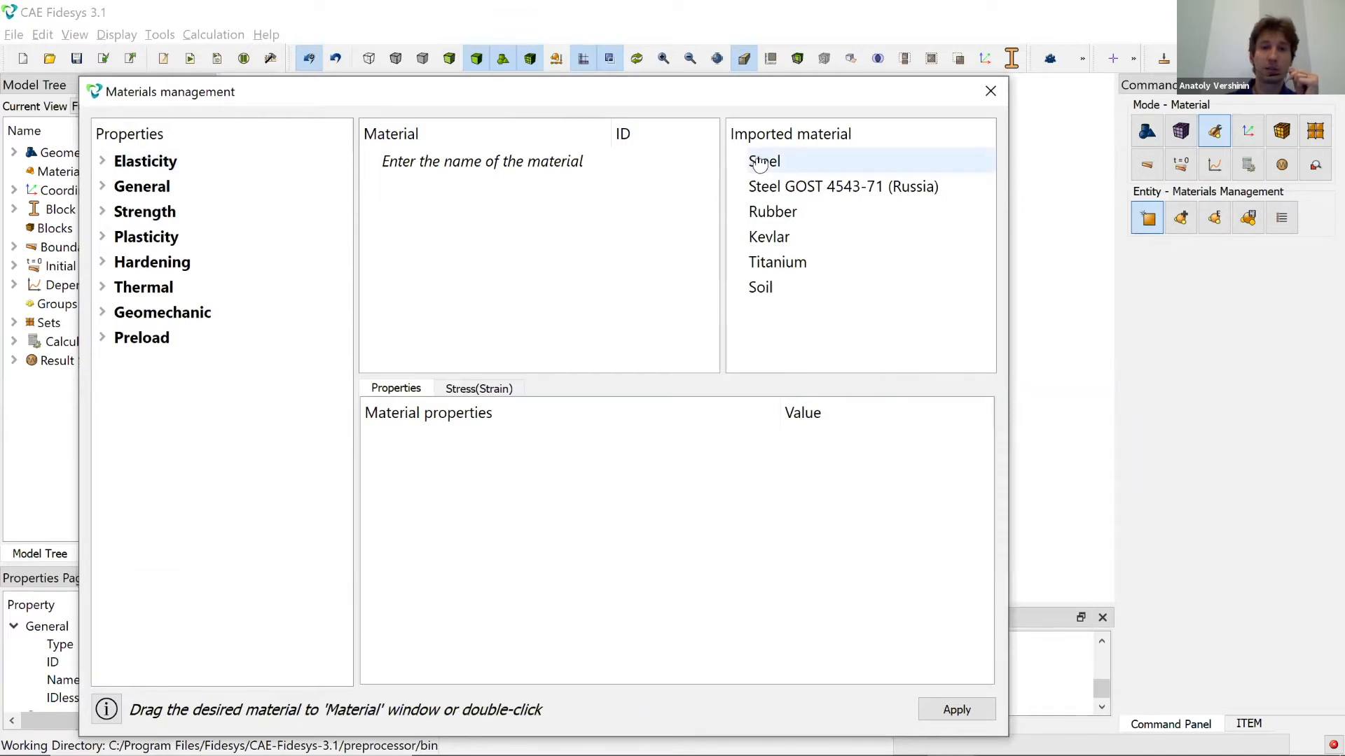
pyautogui.moveTo(764, 161); pyautogui.dragTo(777, 186)
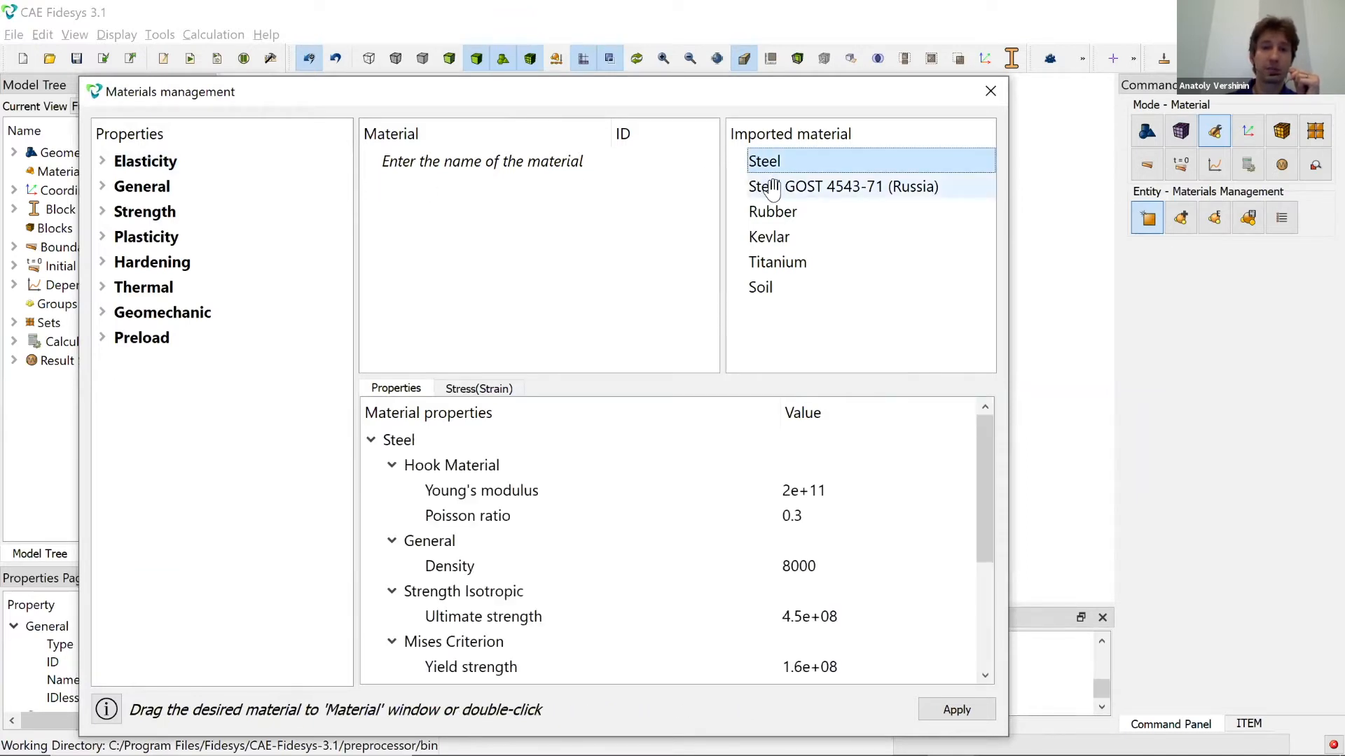
pyautogui.click(775, 238)
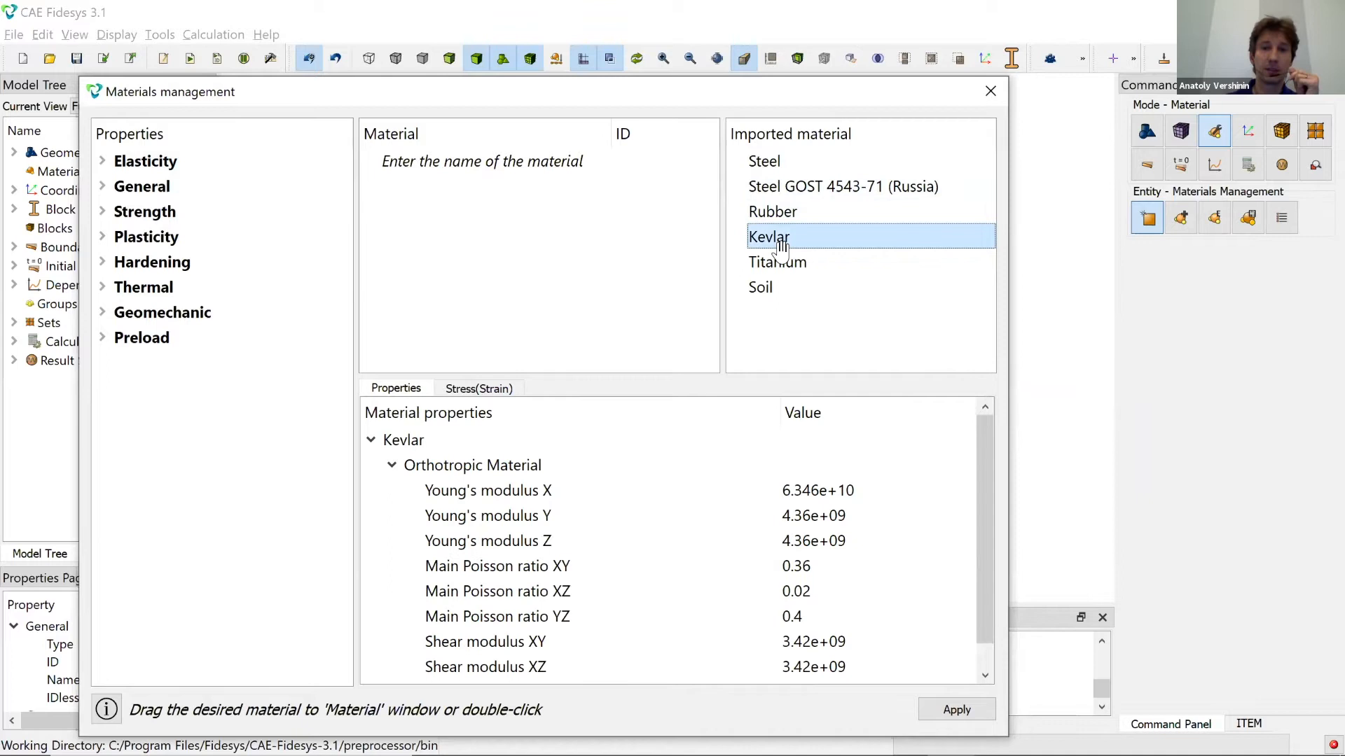
pyautogui.click(777, 287)
pyautogui.doubleClick(447, 167)
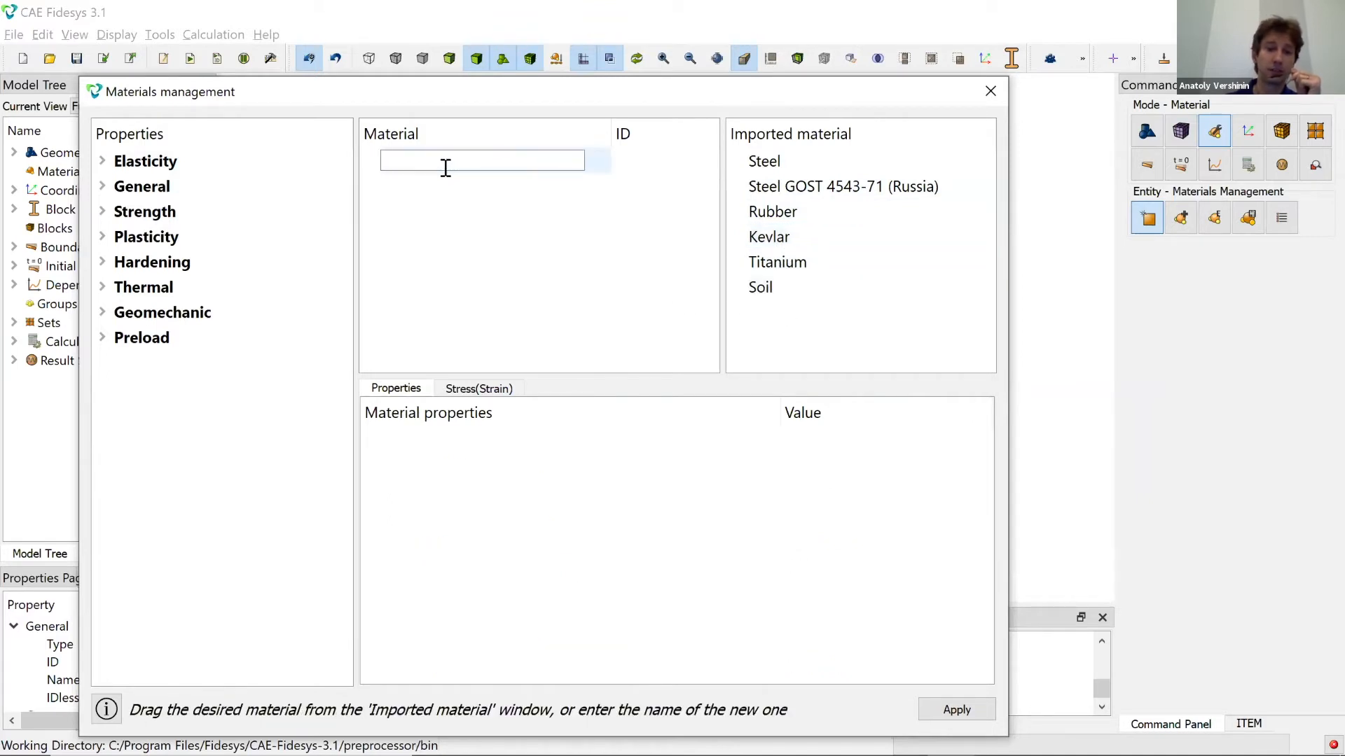
pyautogui.write('mat1')
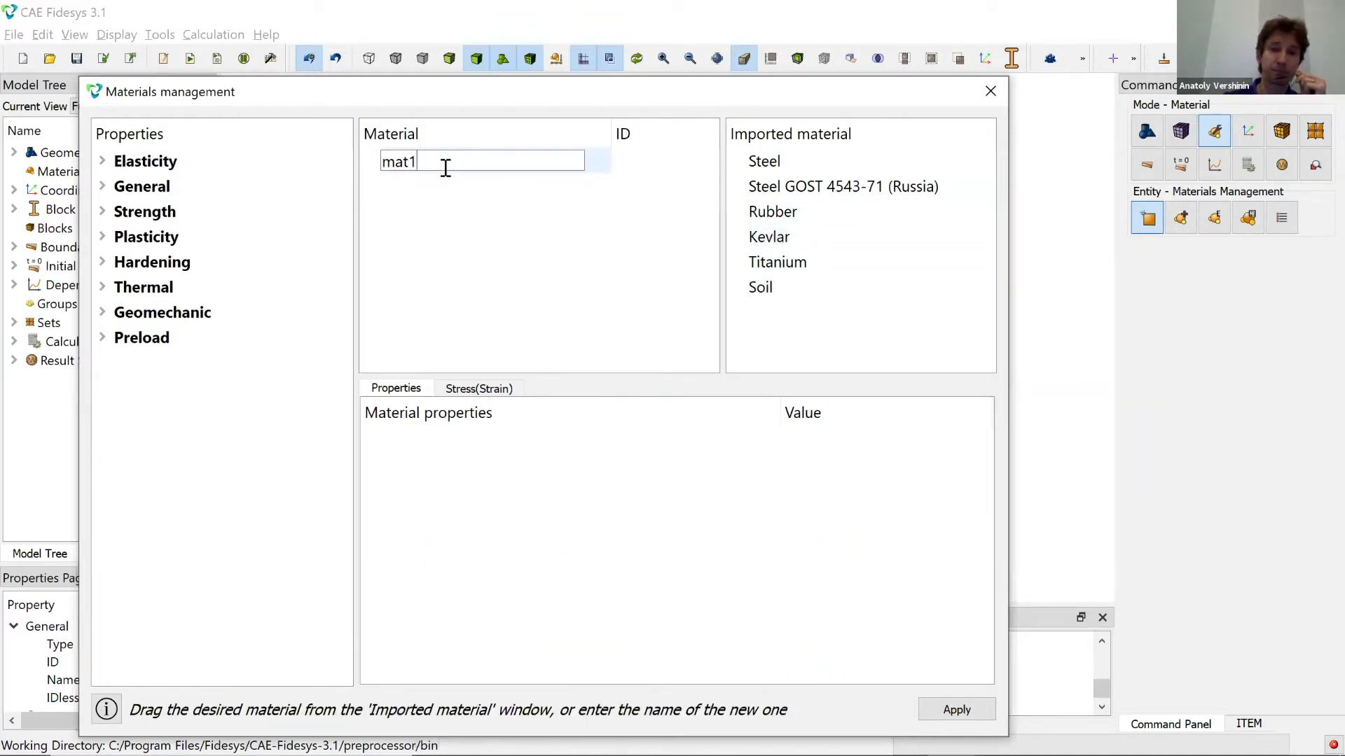
pyautogui.press('Return')
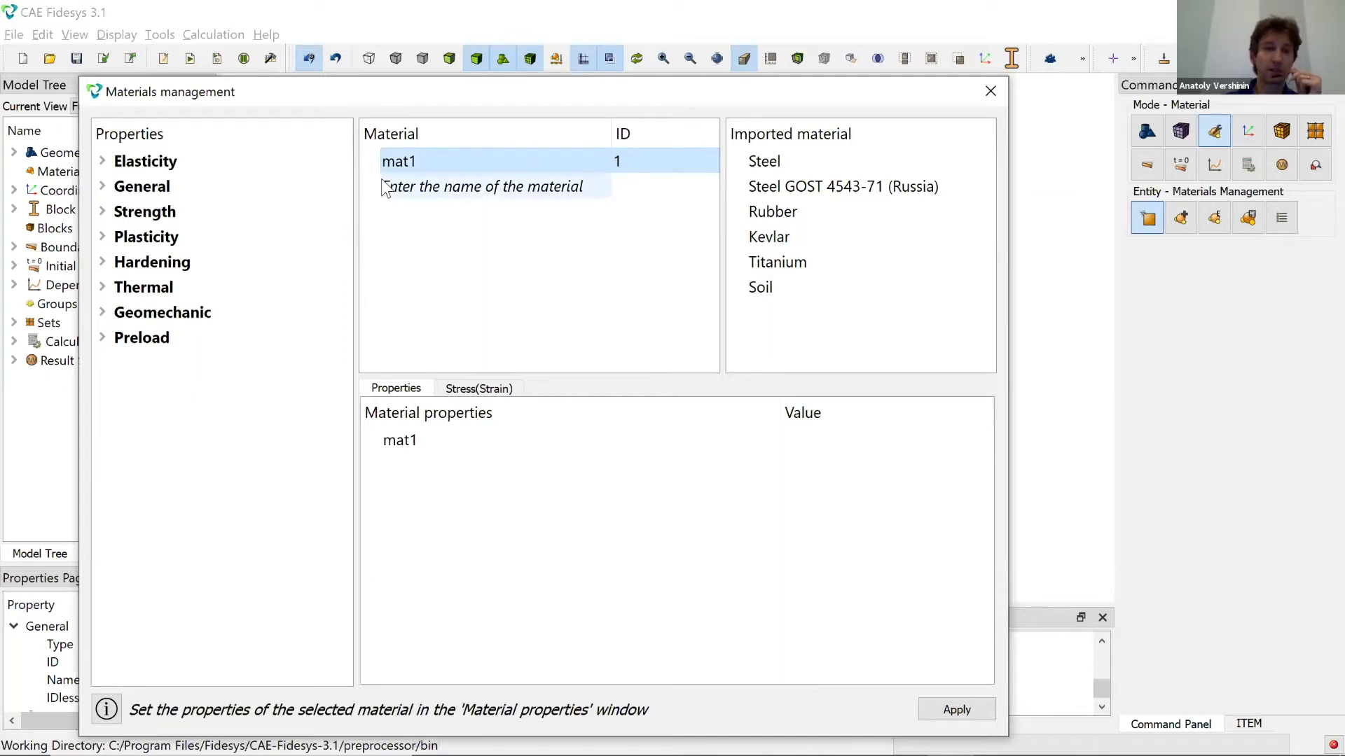
# Add the Hook Material Young's modulus property to mat1 and set it to 2e11.
pyautogui.click(101, 162)
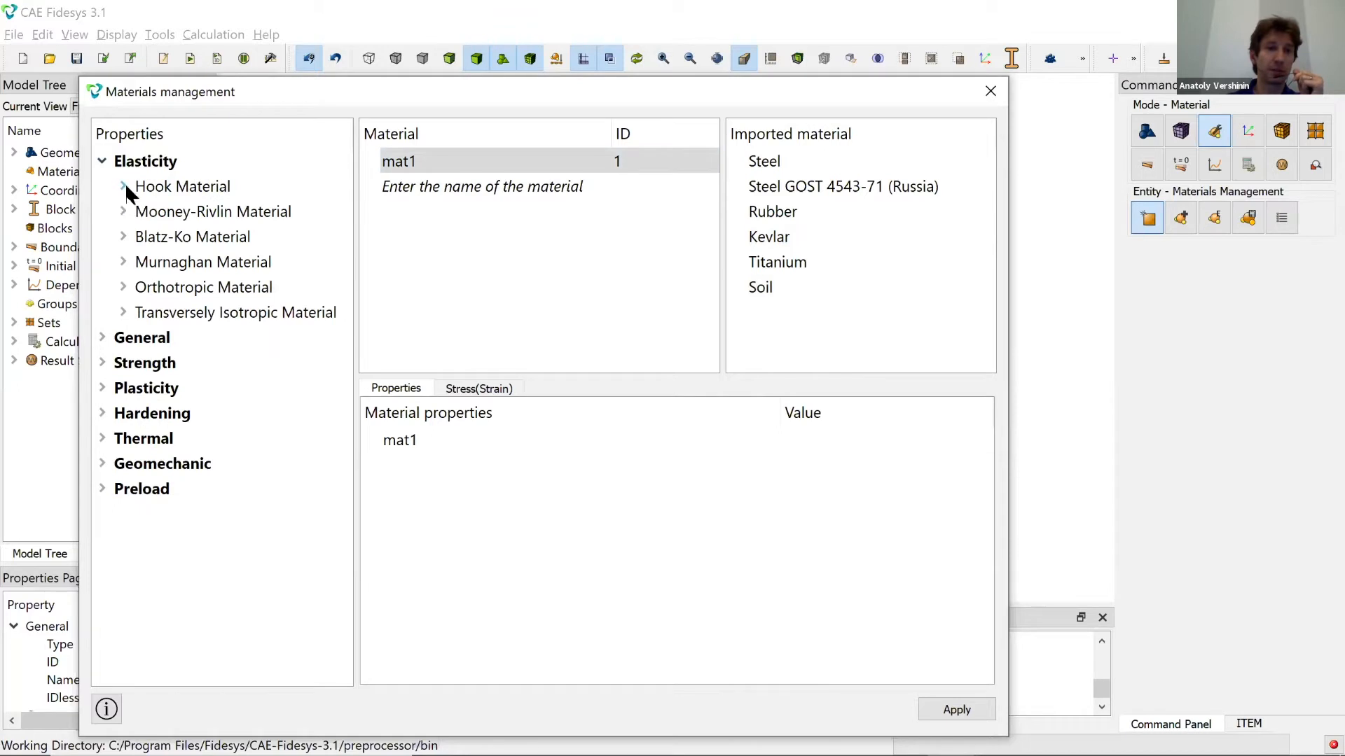
pyautogui.click(123, 187)
pyautogui.moveTo(212, 211); pyautogui.dragTo(418, 442)
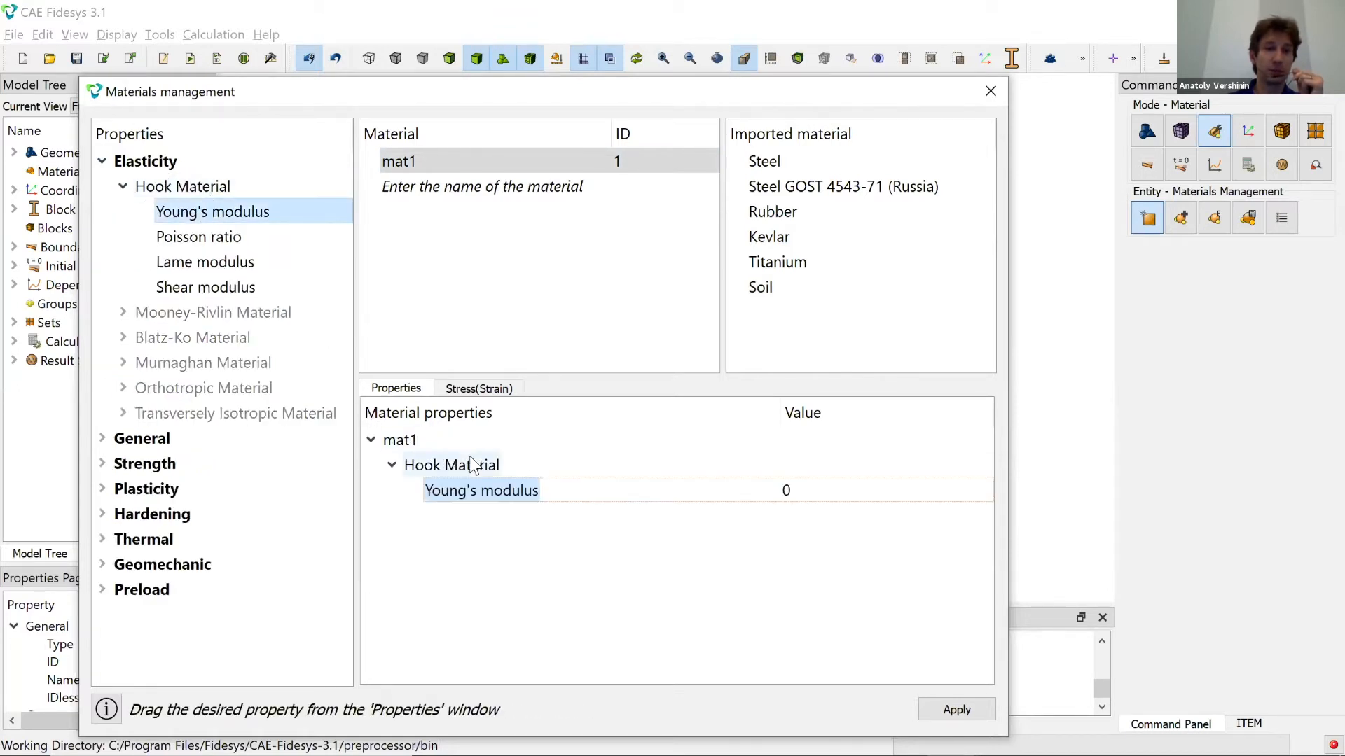
pyautogui.doubleClick(807, 499)
pyautogui.write('2')
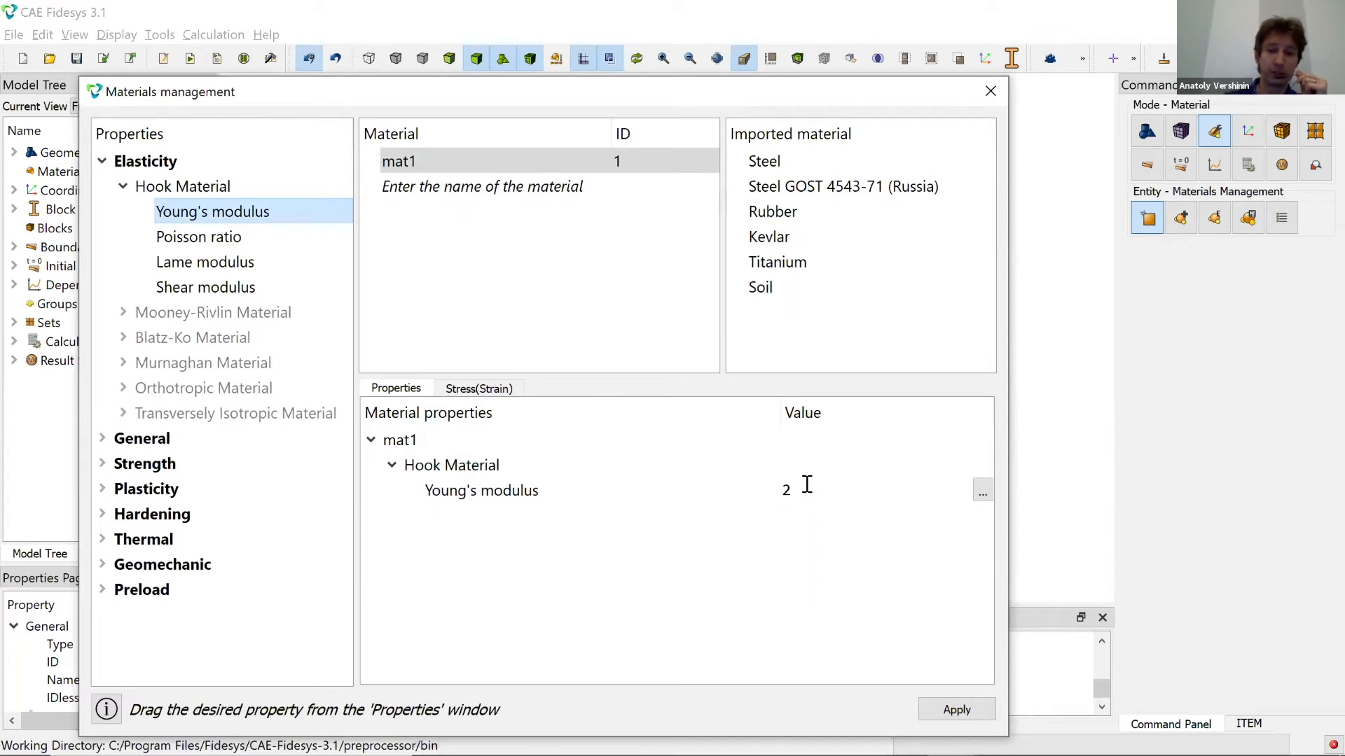
pyautogui.write('e')
pyautogui.press('BackSpace')
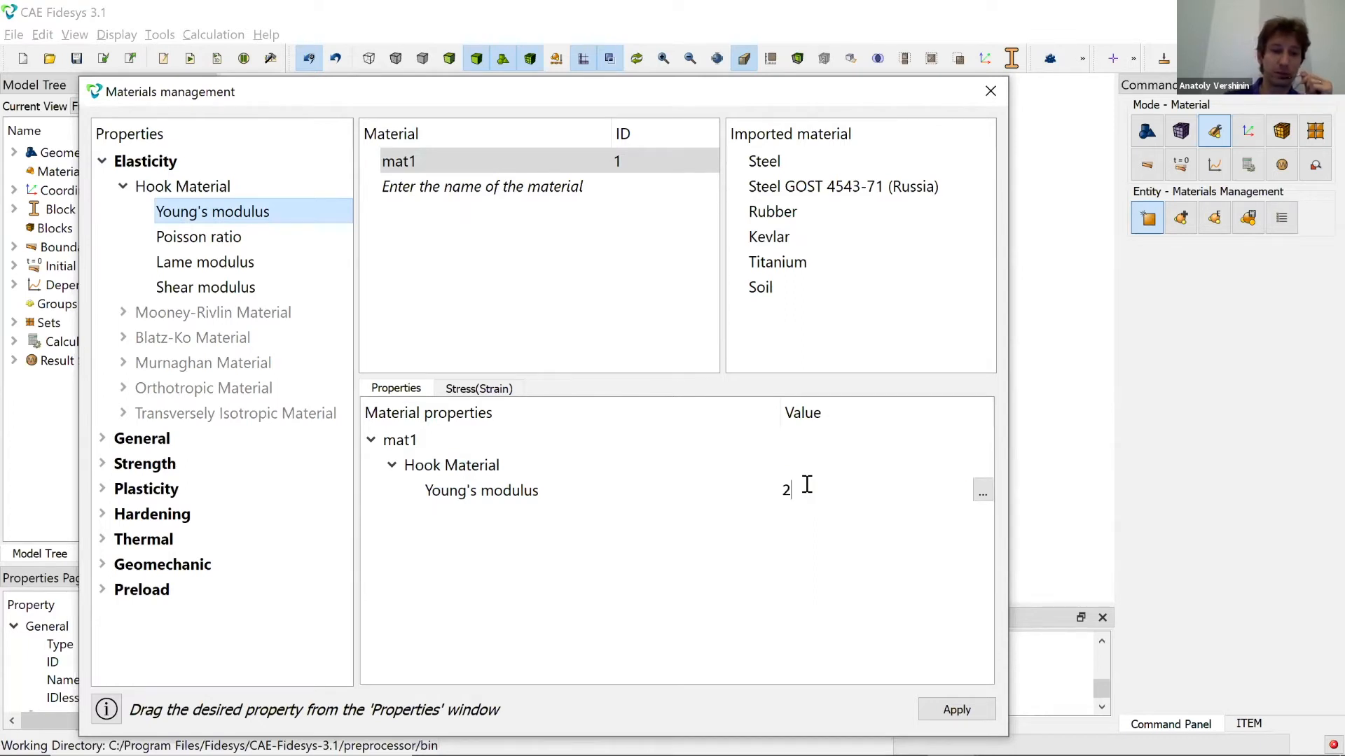
pyautogui.write('e')
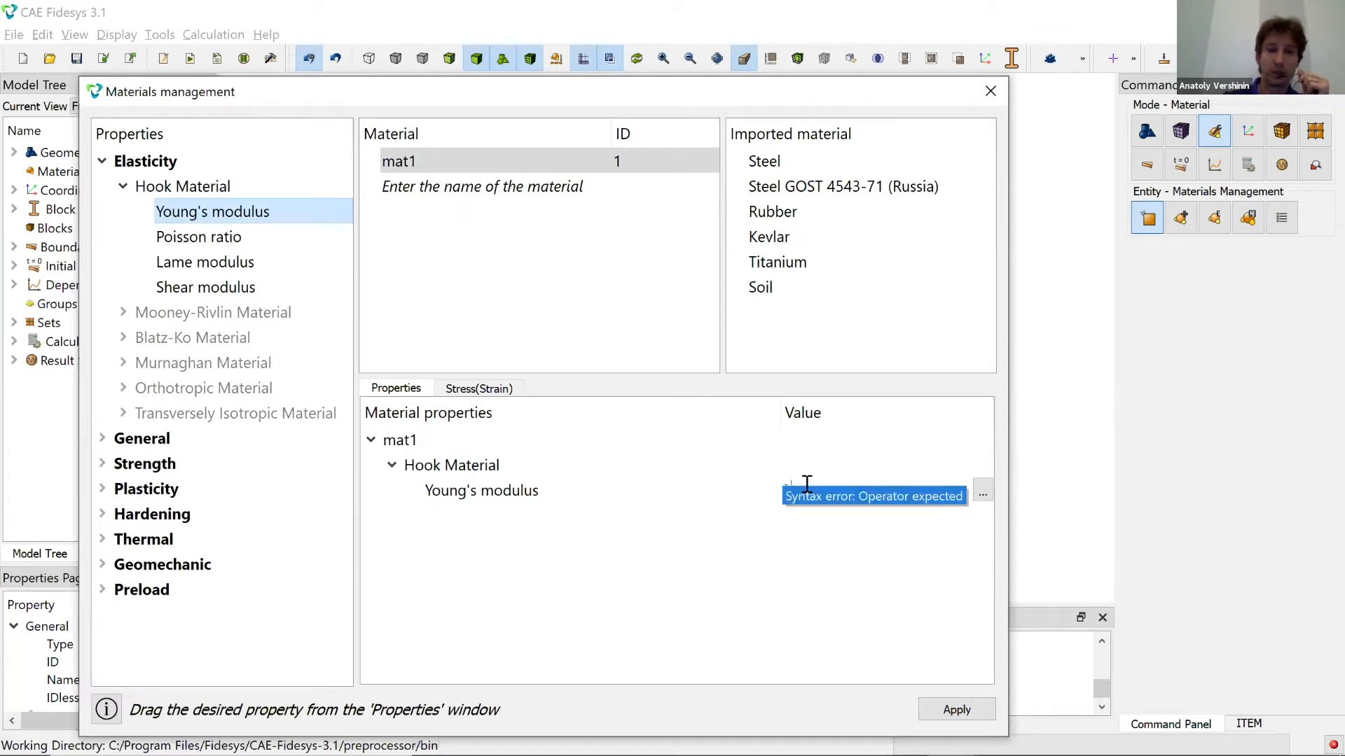
pyautogui.press('BackSpace')
pyautogui.write('e')
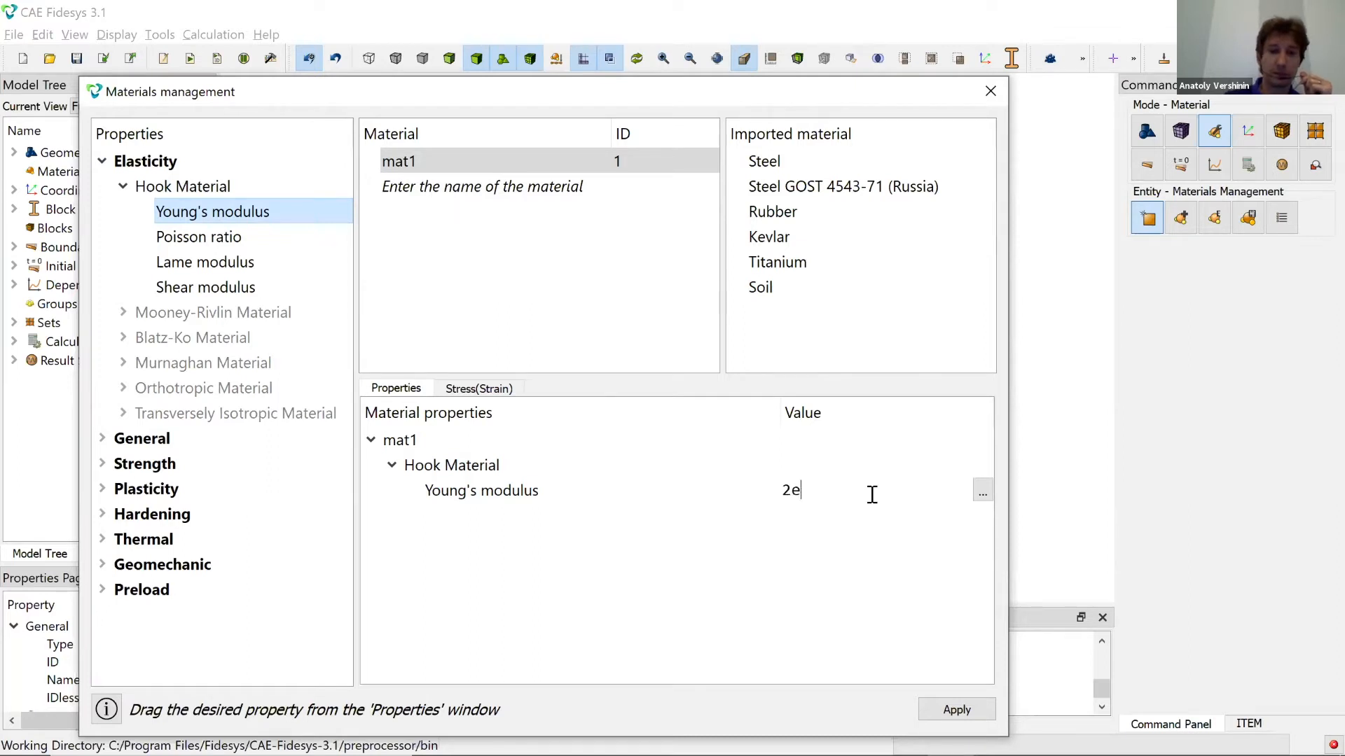
pyautogui.write('+11')
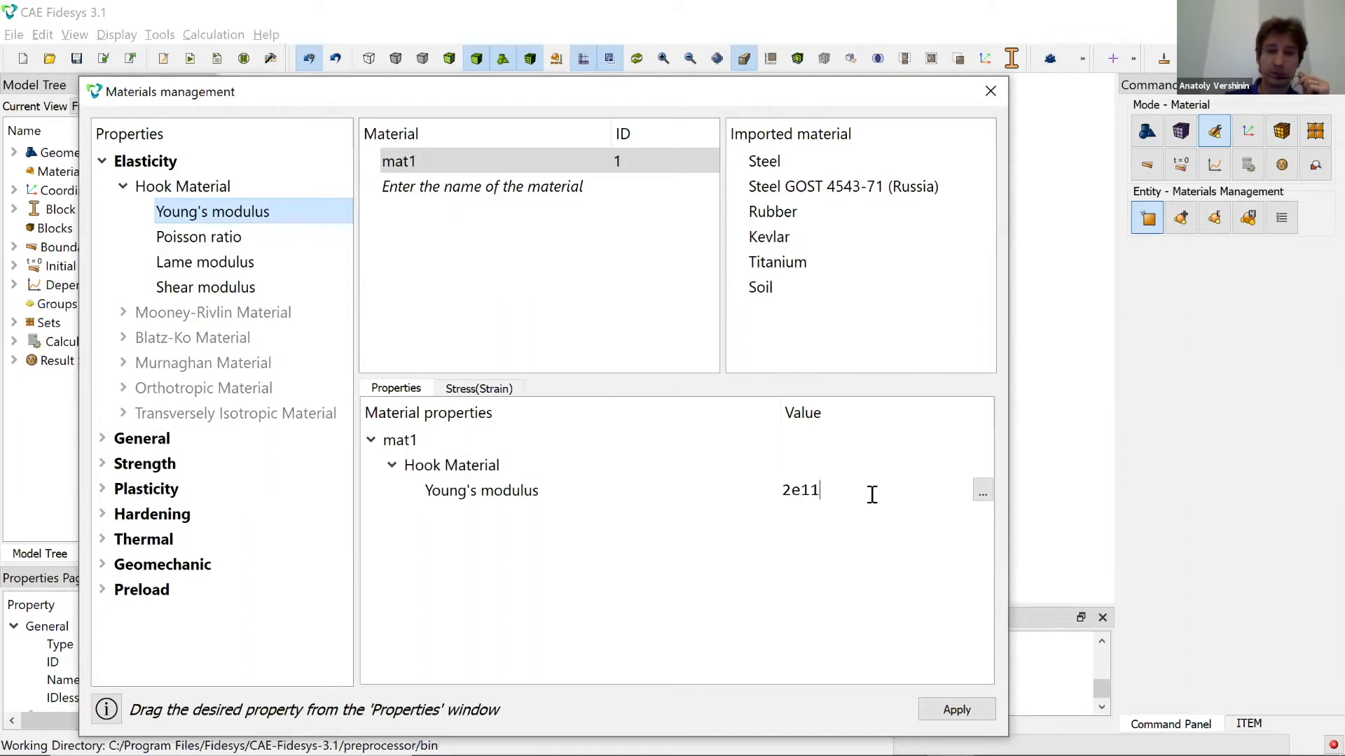
pyautogui.press('Return')
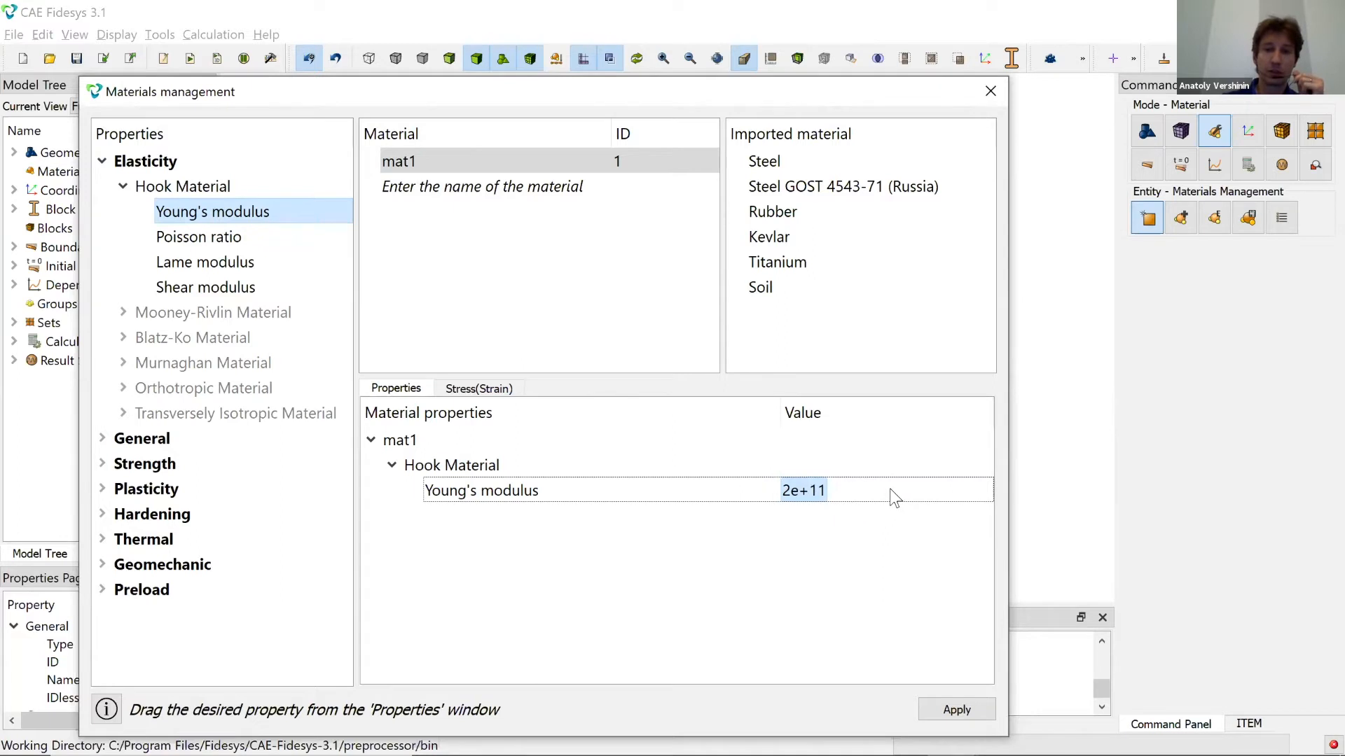
# Try a three-row temperature-dependent table for Young's modulus, entering the value 10 at temperature 1, and discard it.
pyautogui.doubleClick(889, 489)
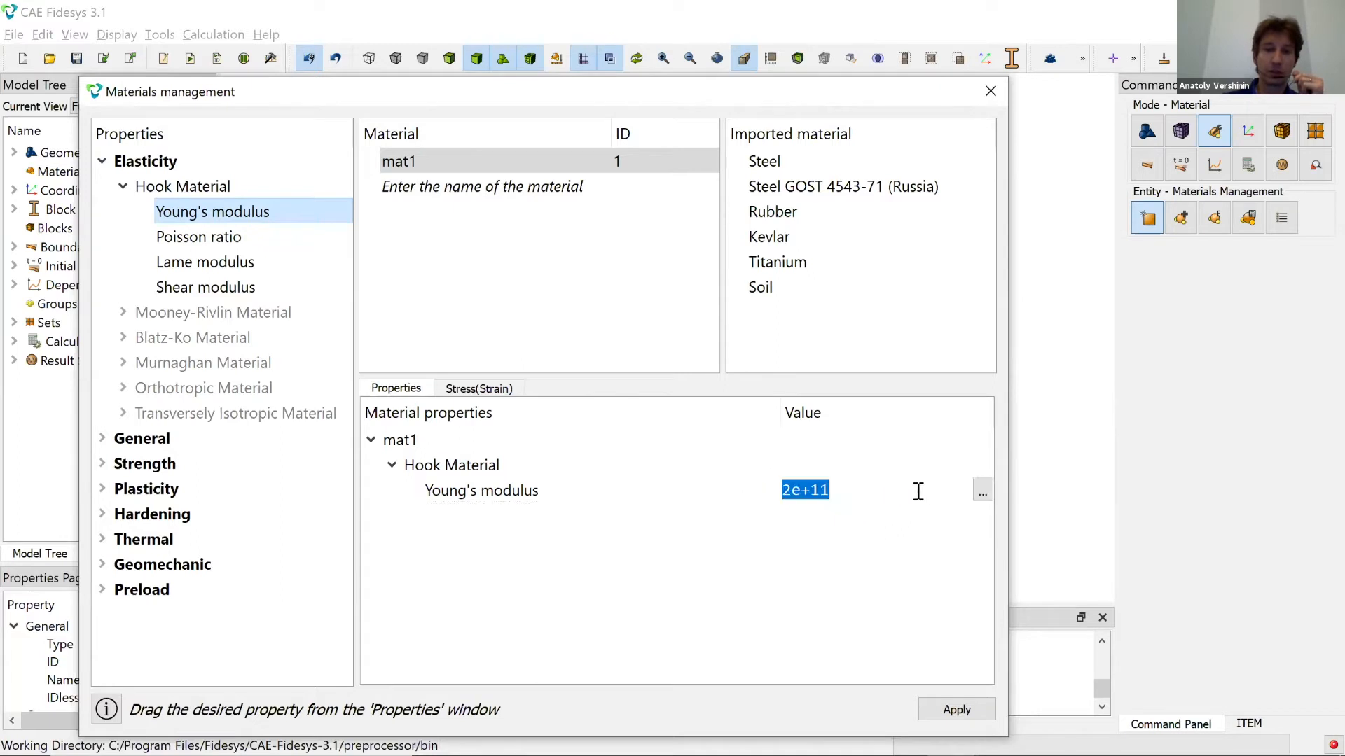
pyautogui.click(982, 492)
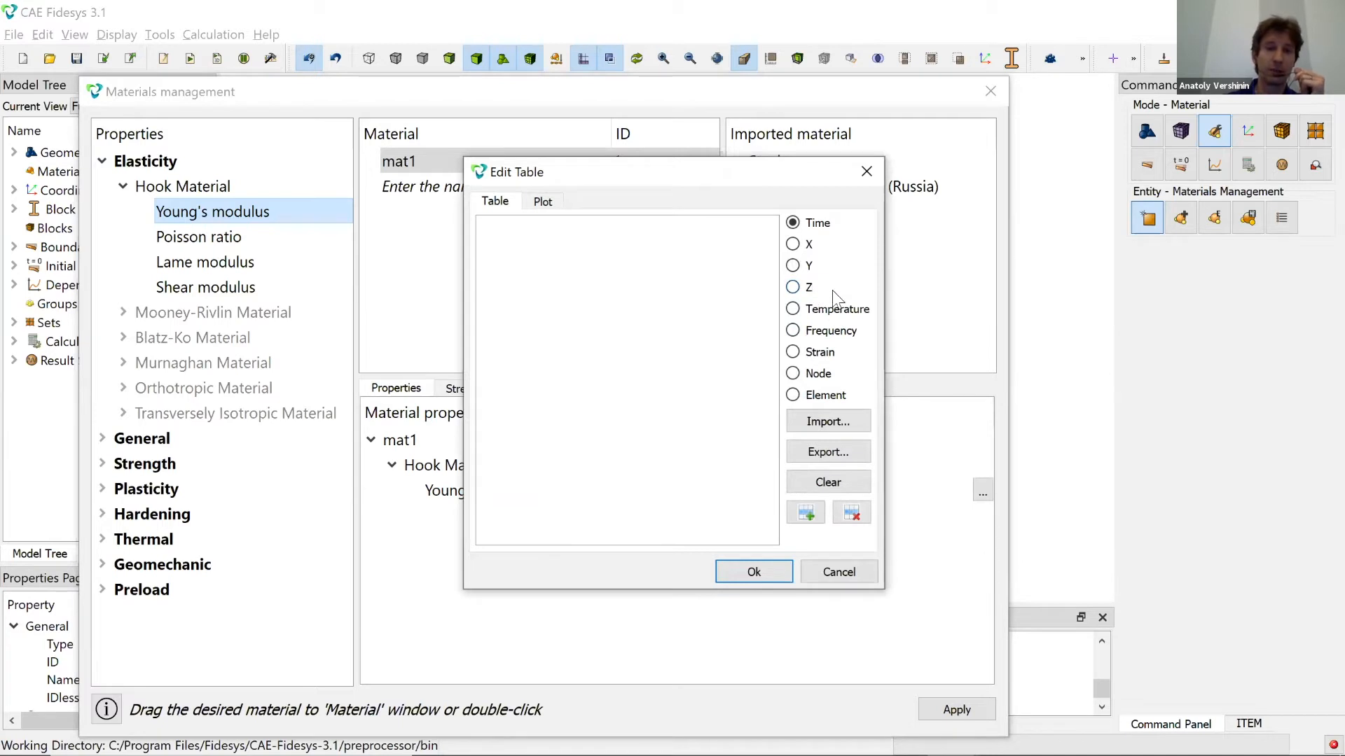
pyautogui.click(837, 309)
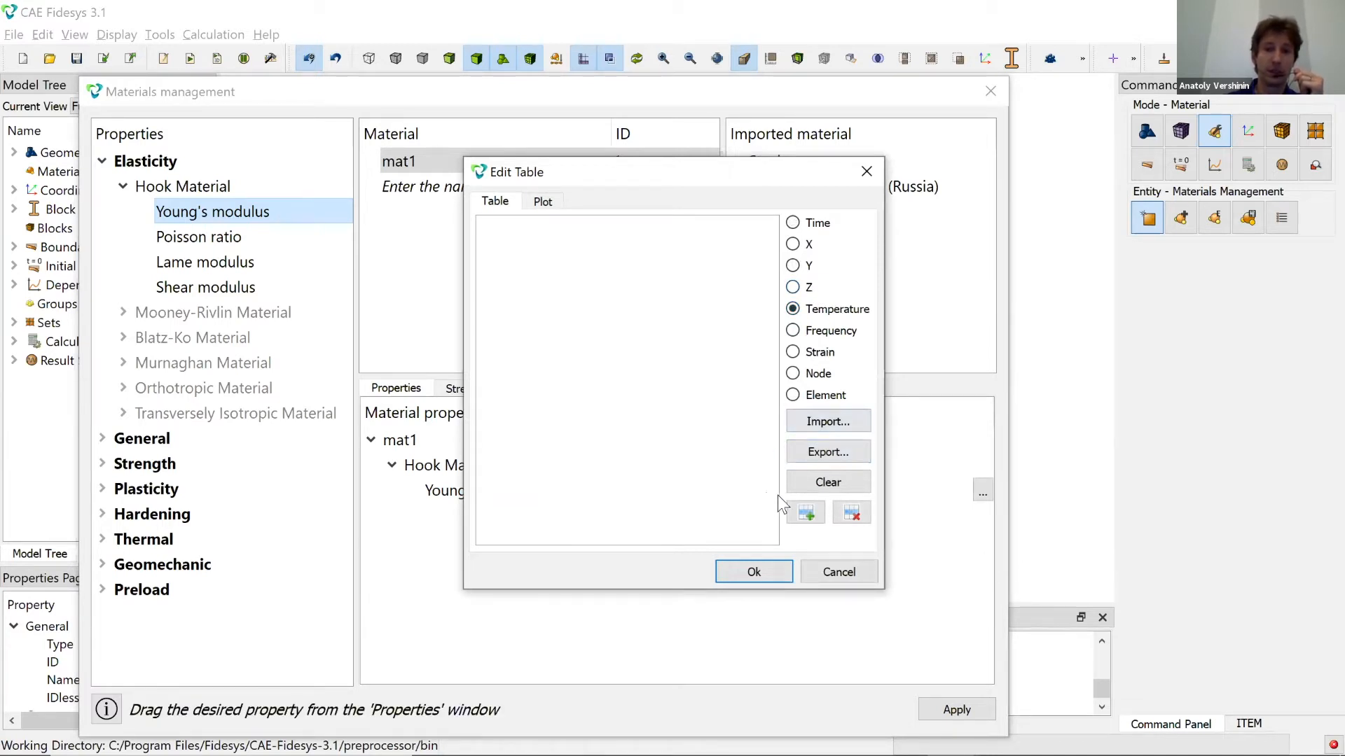
pyautogui.click(799, 510)
pyautogui.click(800, 511)
pyautogui.click(800, 510)
pyautogui.doubleClick(551, 258)
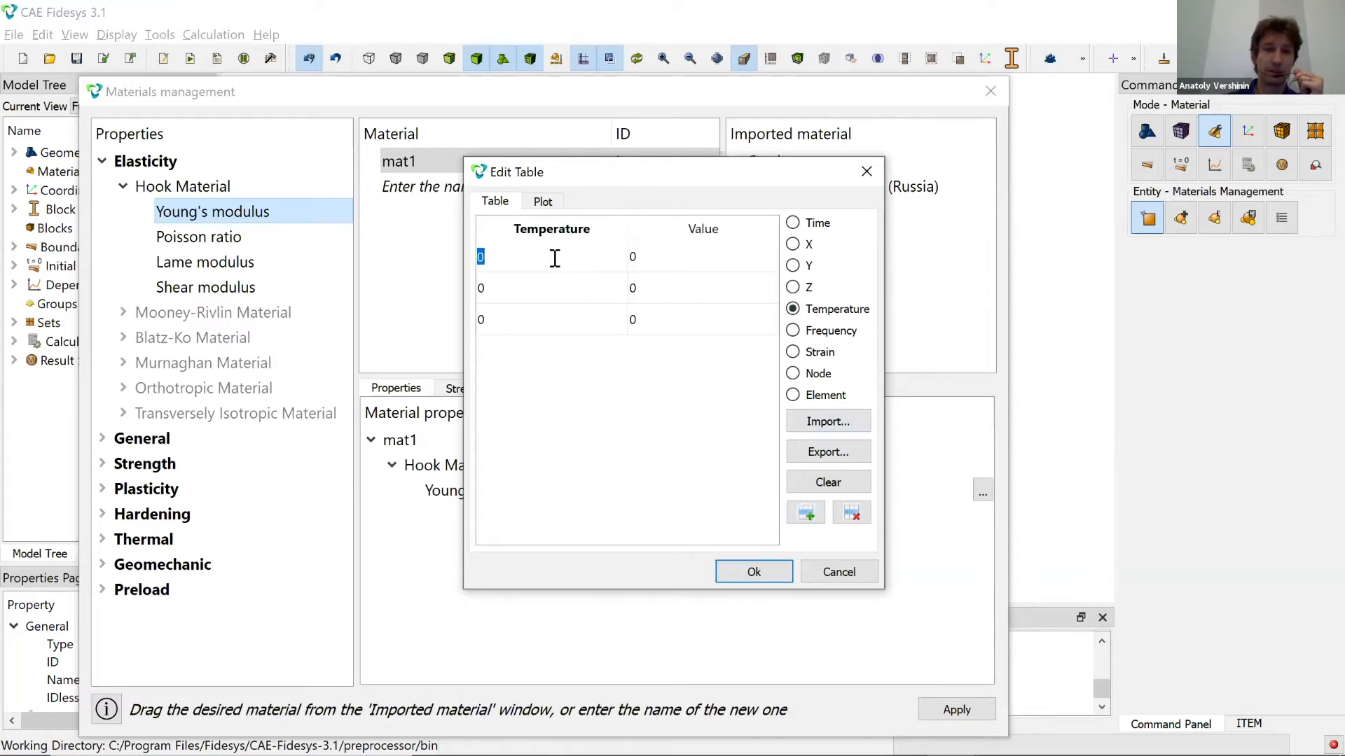
pyautogui.doubleClick(545, 288)
pyautogui.write('1')
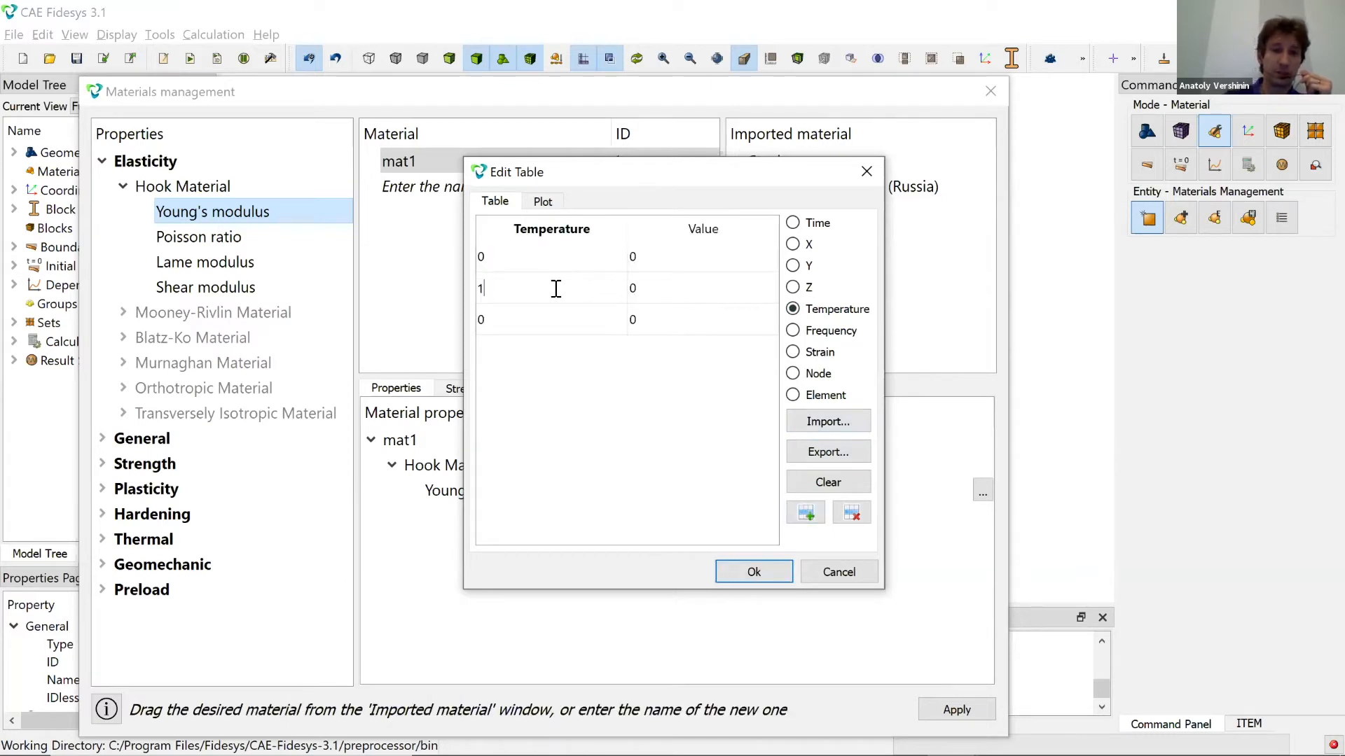
pyautogui.press('Tab')
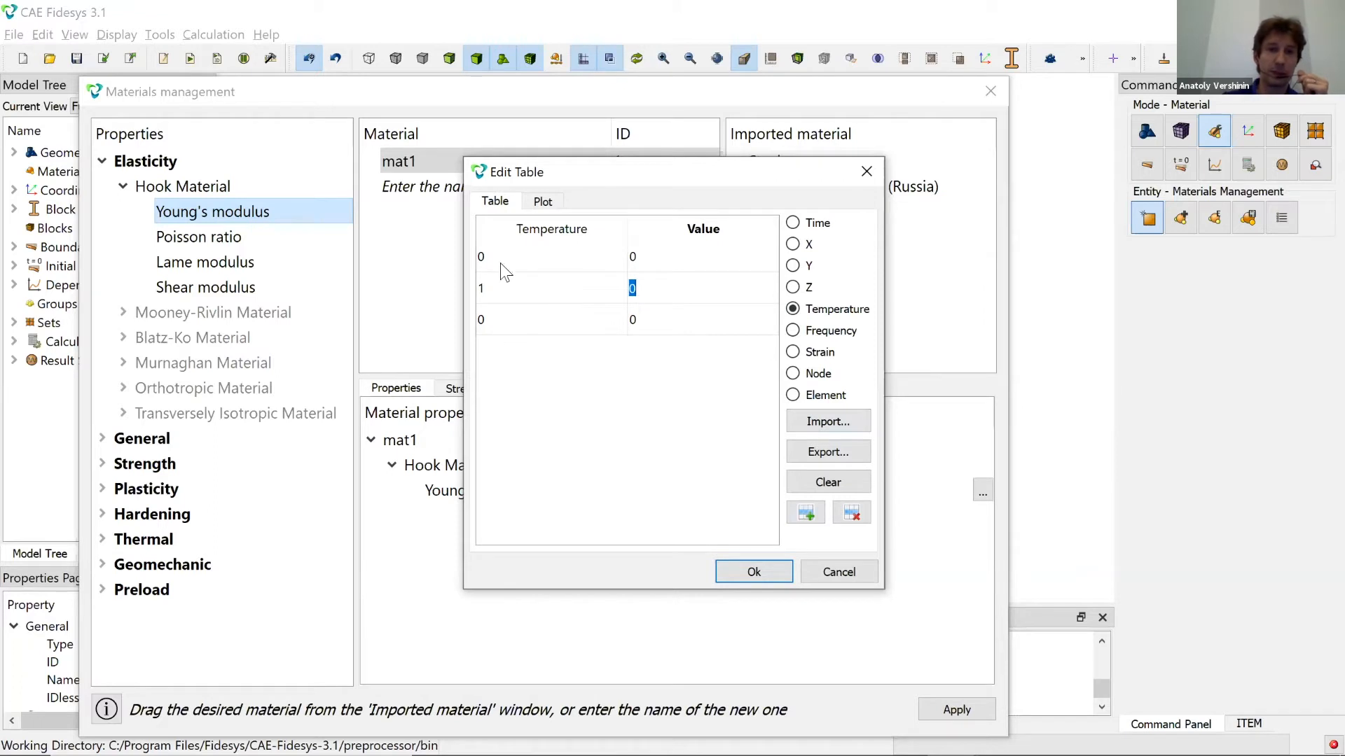
pyautogui.write('1')
pyautogui.press('Tab')
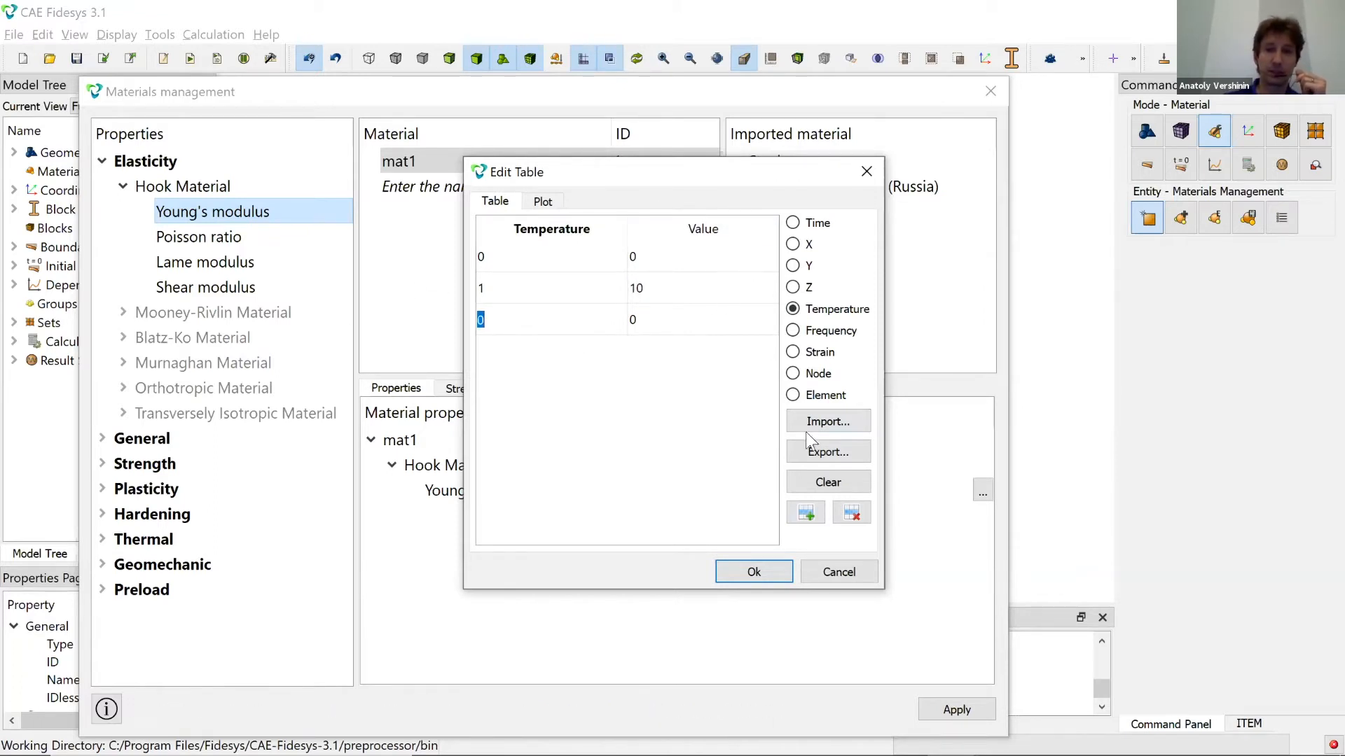
pyautogui.click(840, 577)
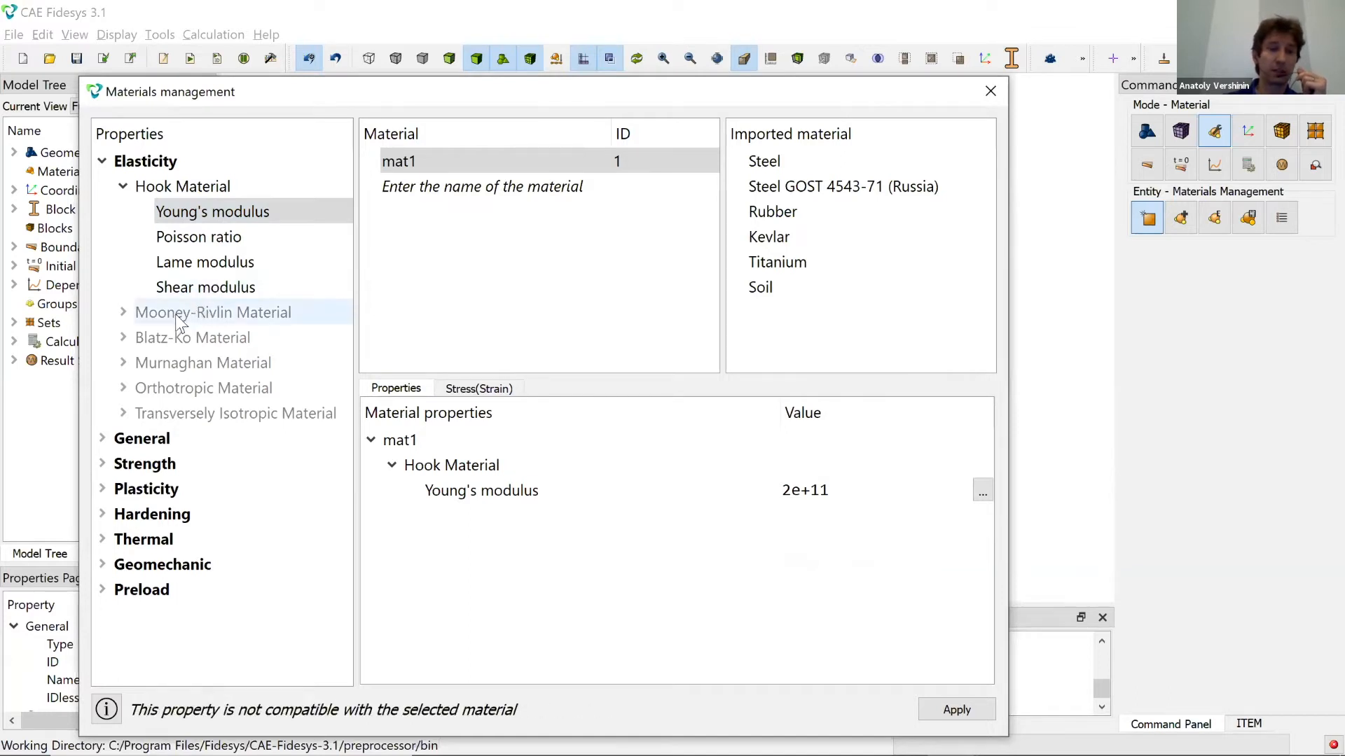
# Examine the material models and properties available under Plasticity and Thermal.
pyautogui.click(104, 488)
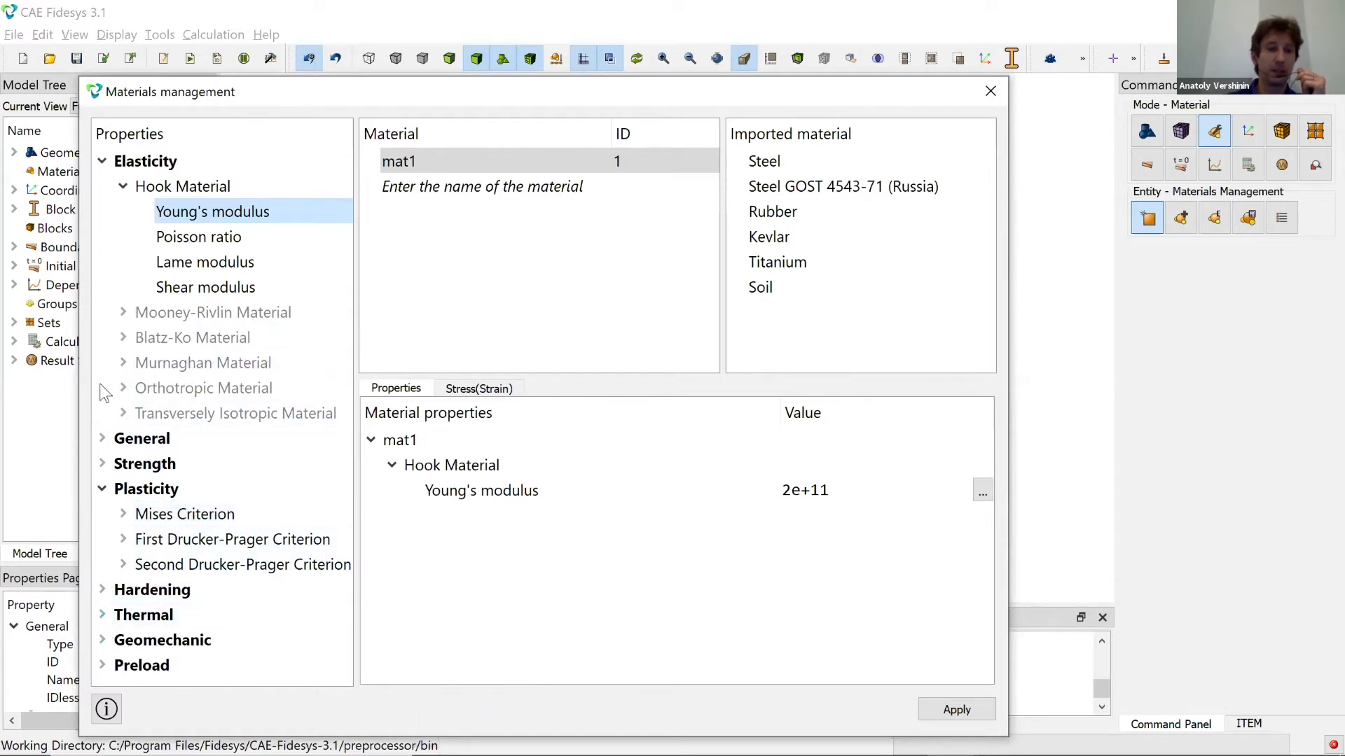
pyautogui.click(102, 616)
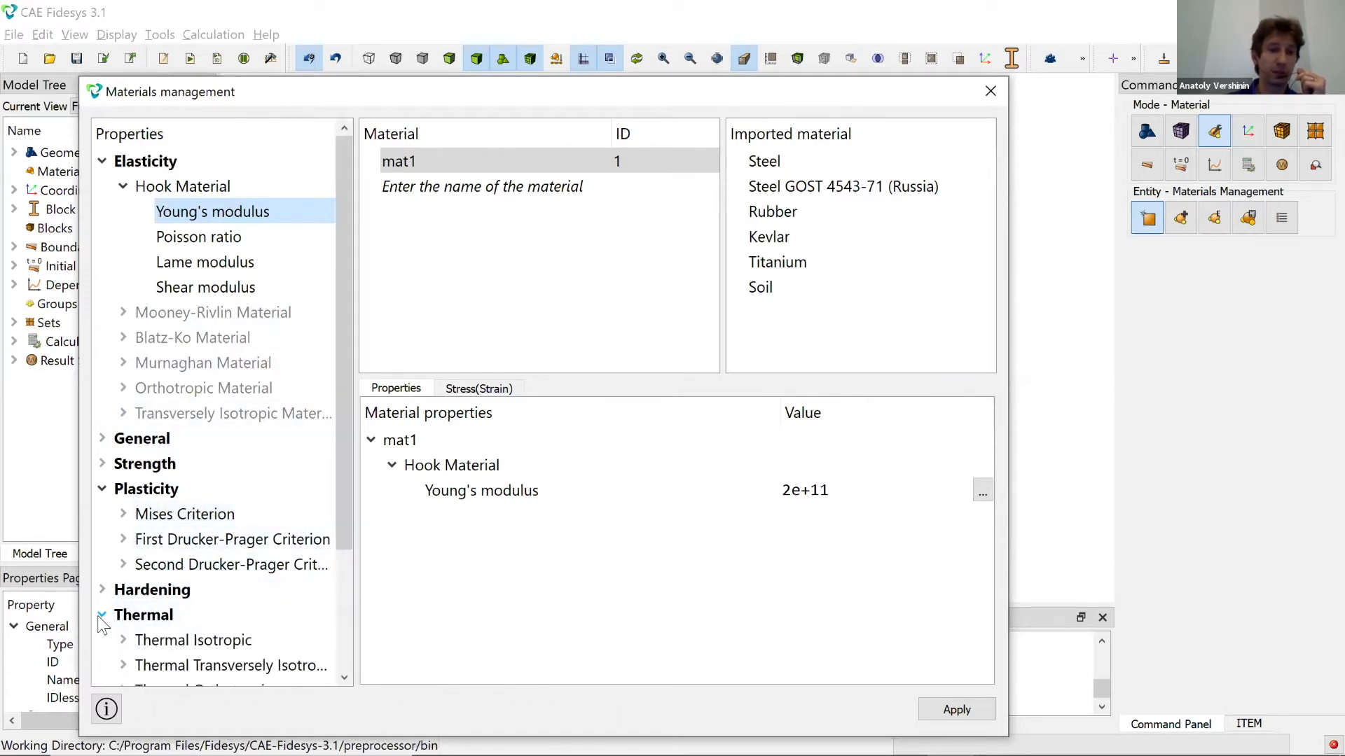
pyautogui.scroll(-2, 185, 469)
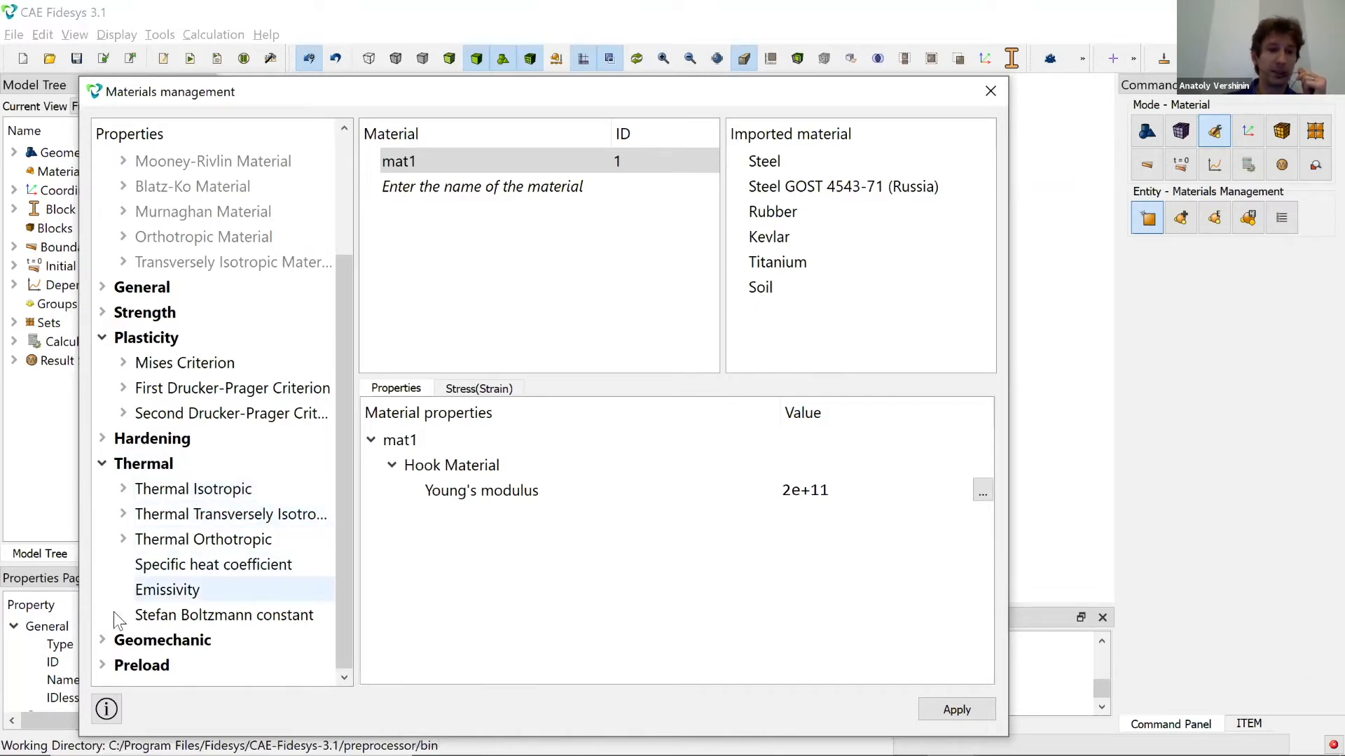
# Examine the Biot models available under Geomechanic and the properties of the Biot Isotropic model.
pyautogui.click(104, 638)
pyautogui.scroll(-1, 189, 367)
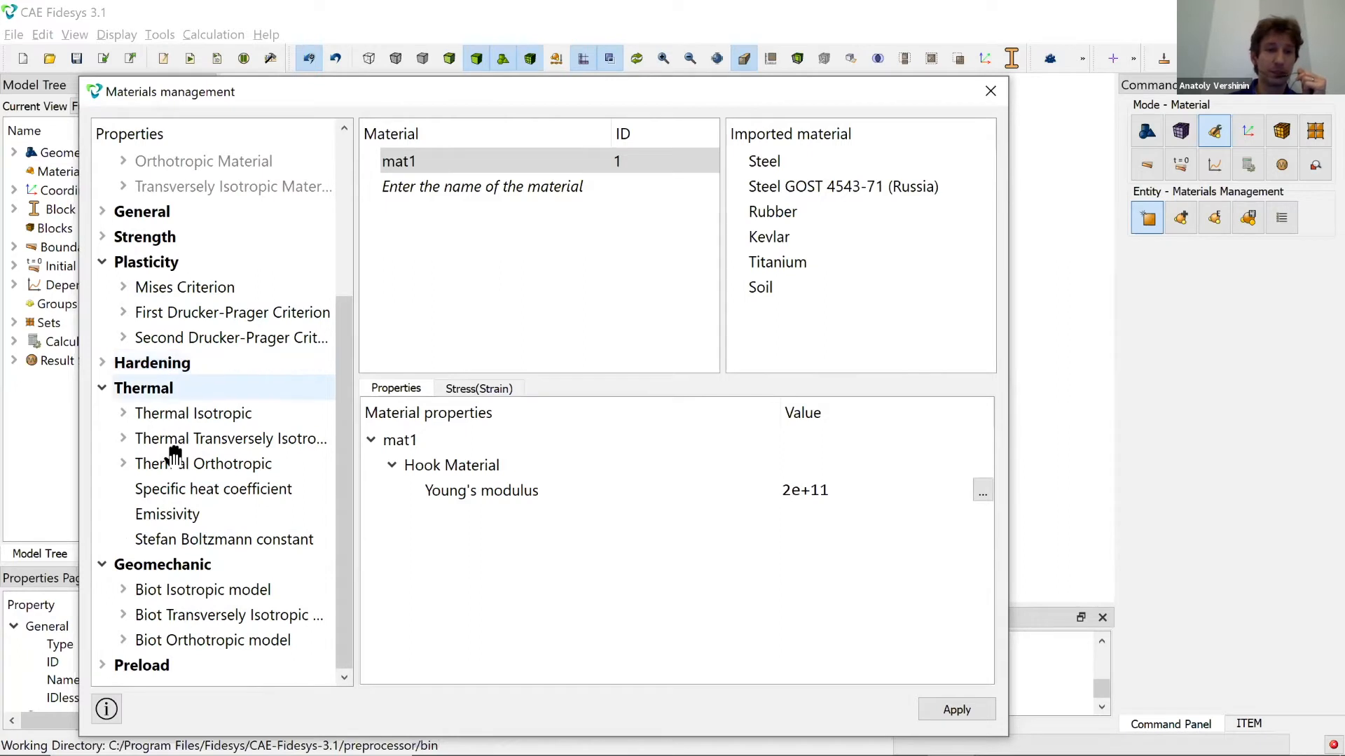
pyautogui.click(123, 591)
pyautogui.scroll(-2, 224, 490)
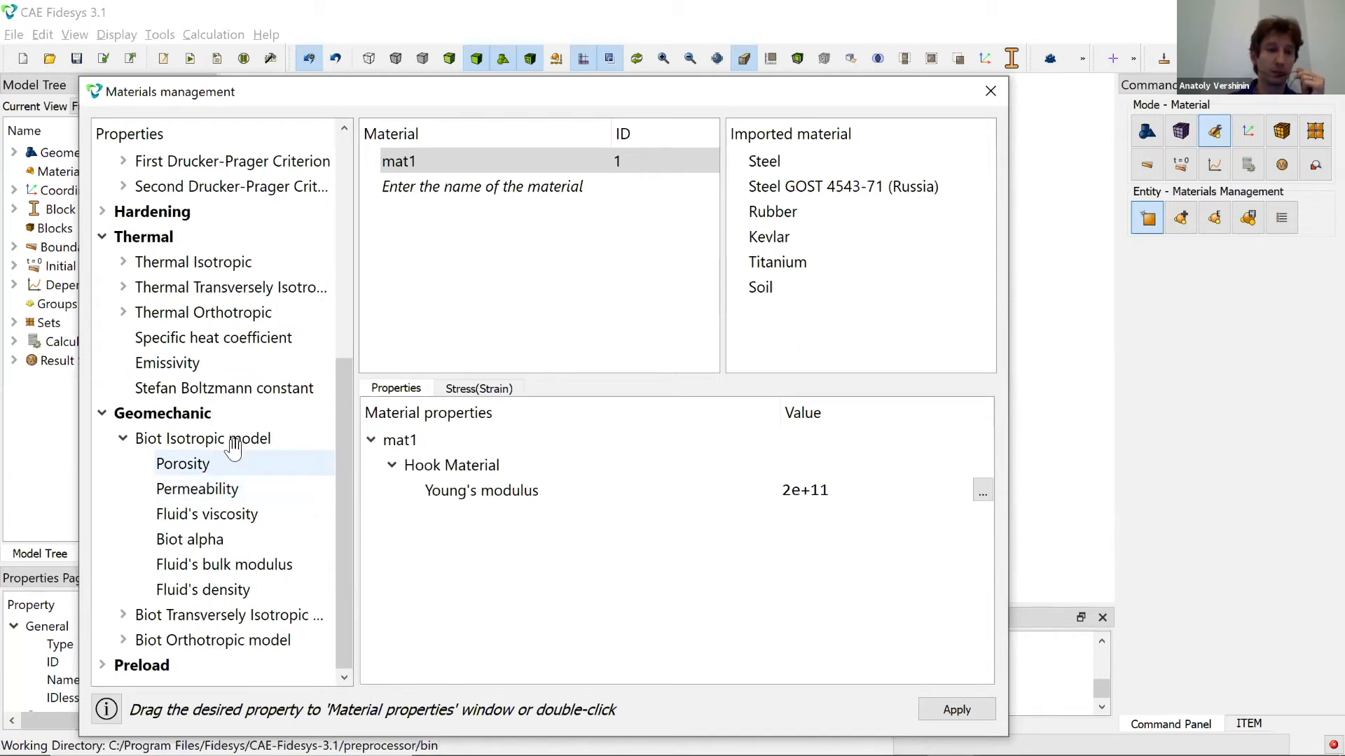
pyautogui.moveTo(233, 452); pyautogui.dragTo(269, 489)
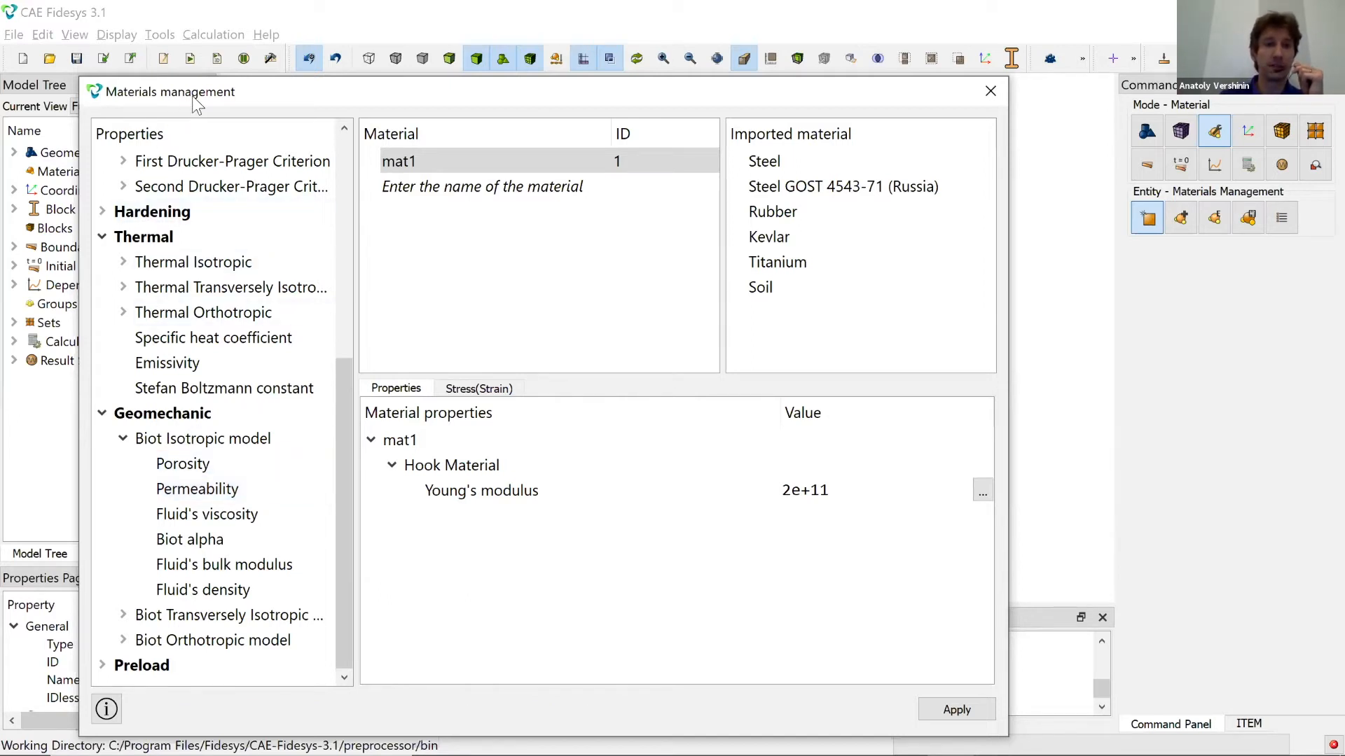
pyautogui.moveTo(191, 95); pyautogui.dragTo(172, 63)
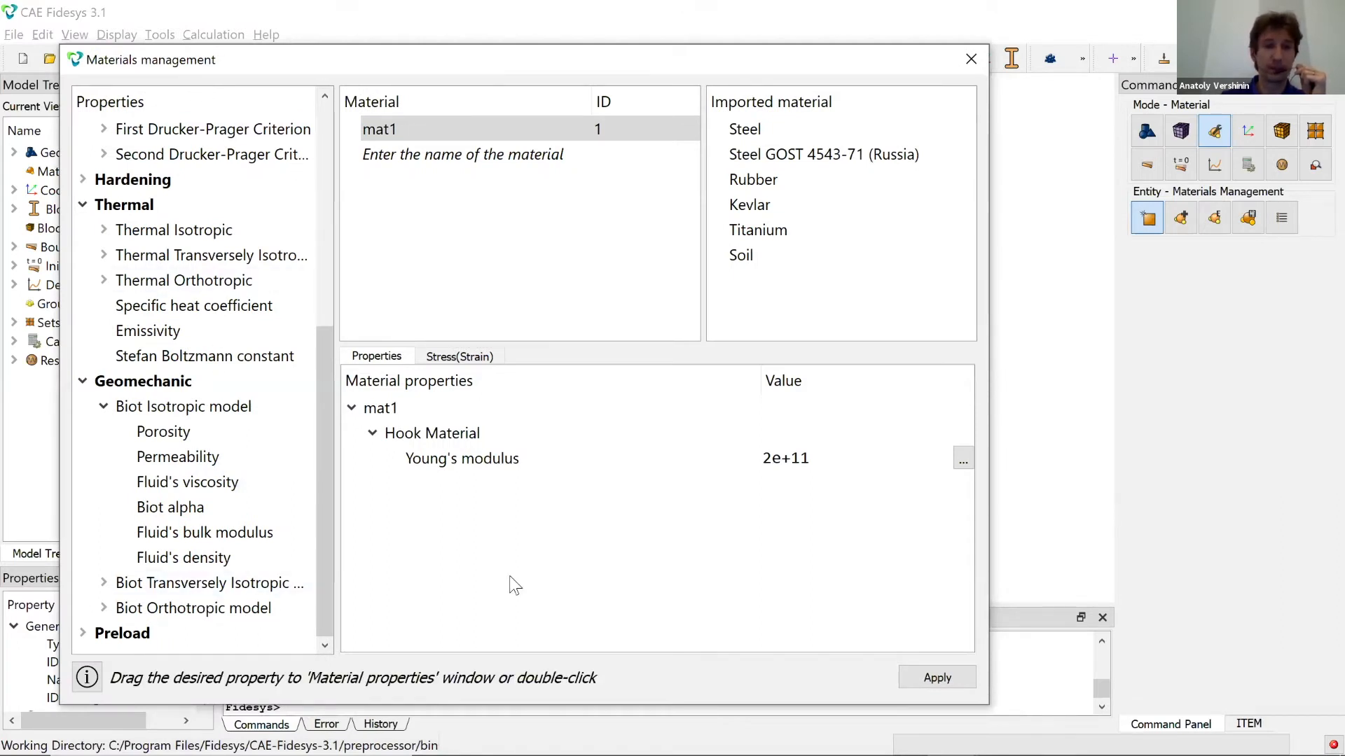
# Add the First Drucker-Prager Criterion yield strength property to mat1, apply the material changes and close materials management.
pyautogui.moveTo(324, 474); pyautogui.dragTo(321, 326)
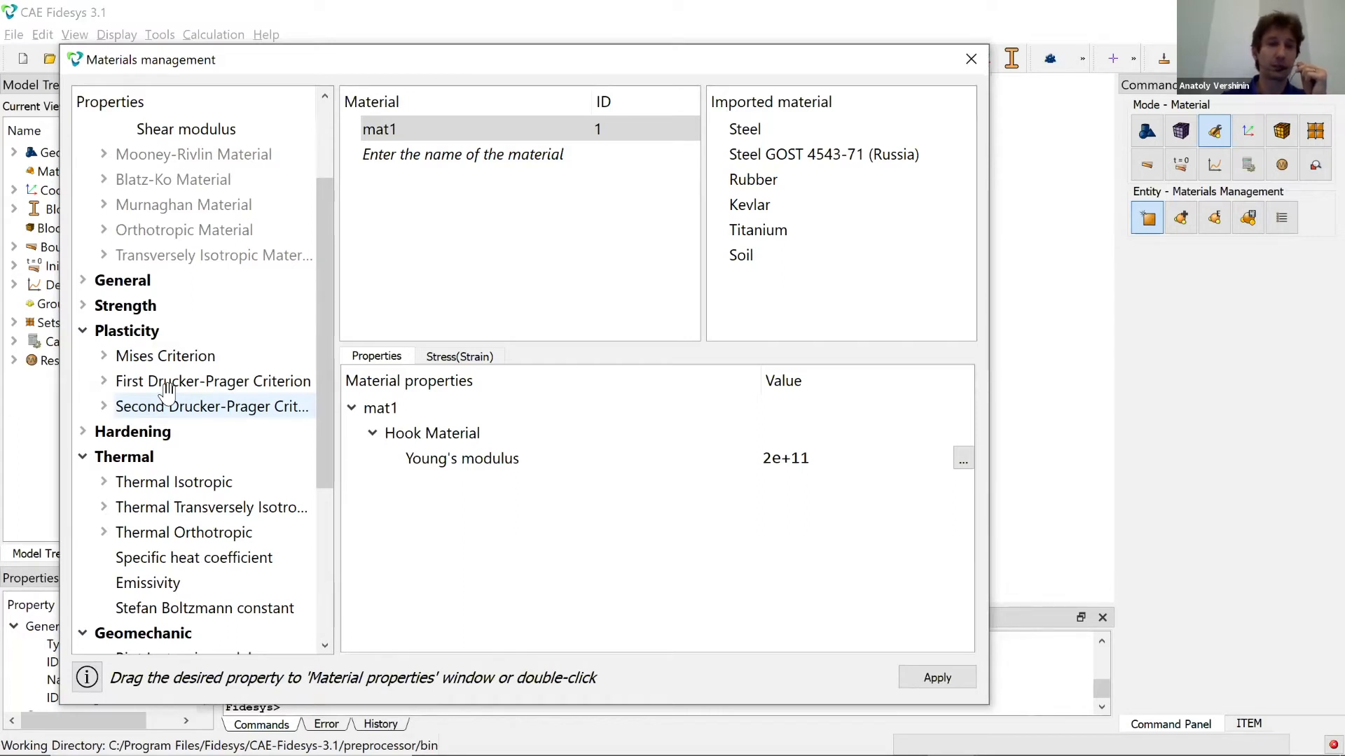
pyautogui.click(106, 381)
pyautogui.moveTo(160, 411); pyautogui.dragTo(449, 507)
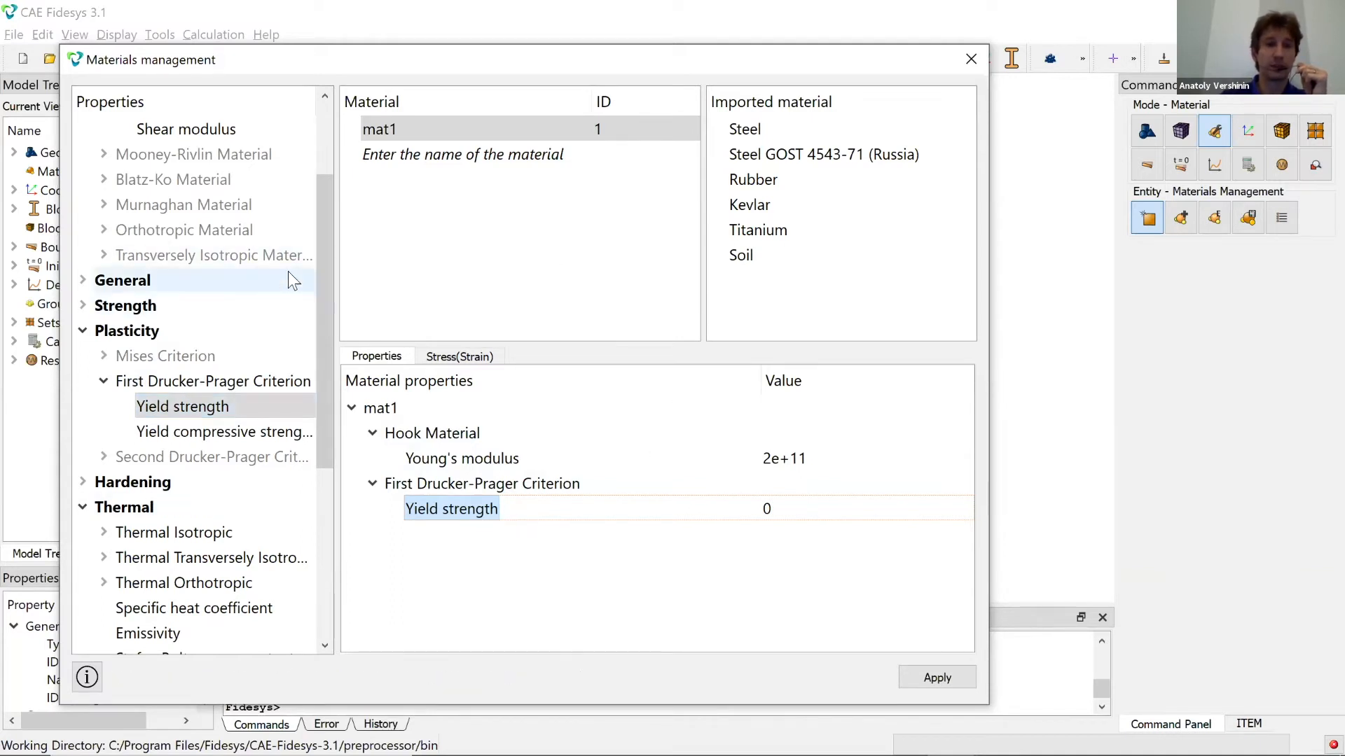
pyautogui.click(918, 678)
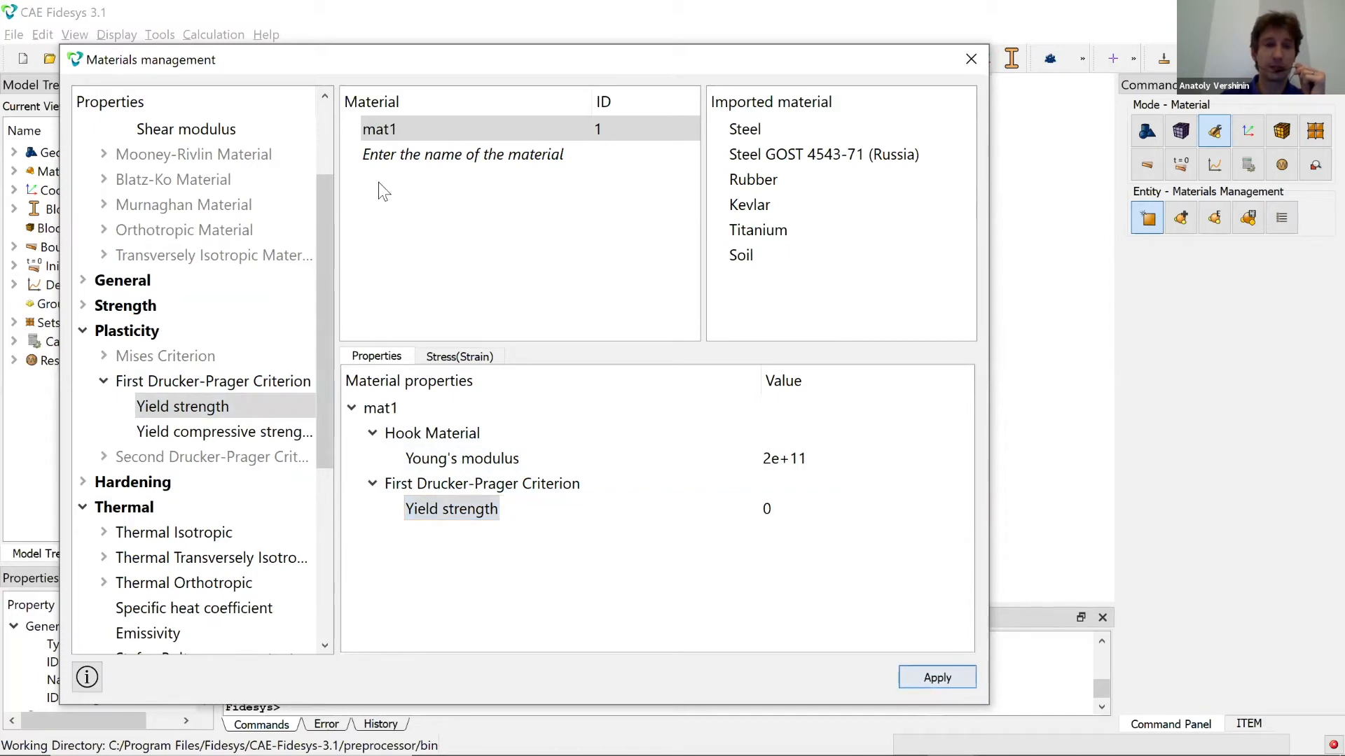
pyautogui.moveTo(276, 56); pyautogui.dragTo(221, 119)
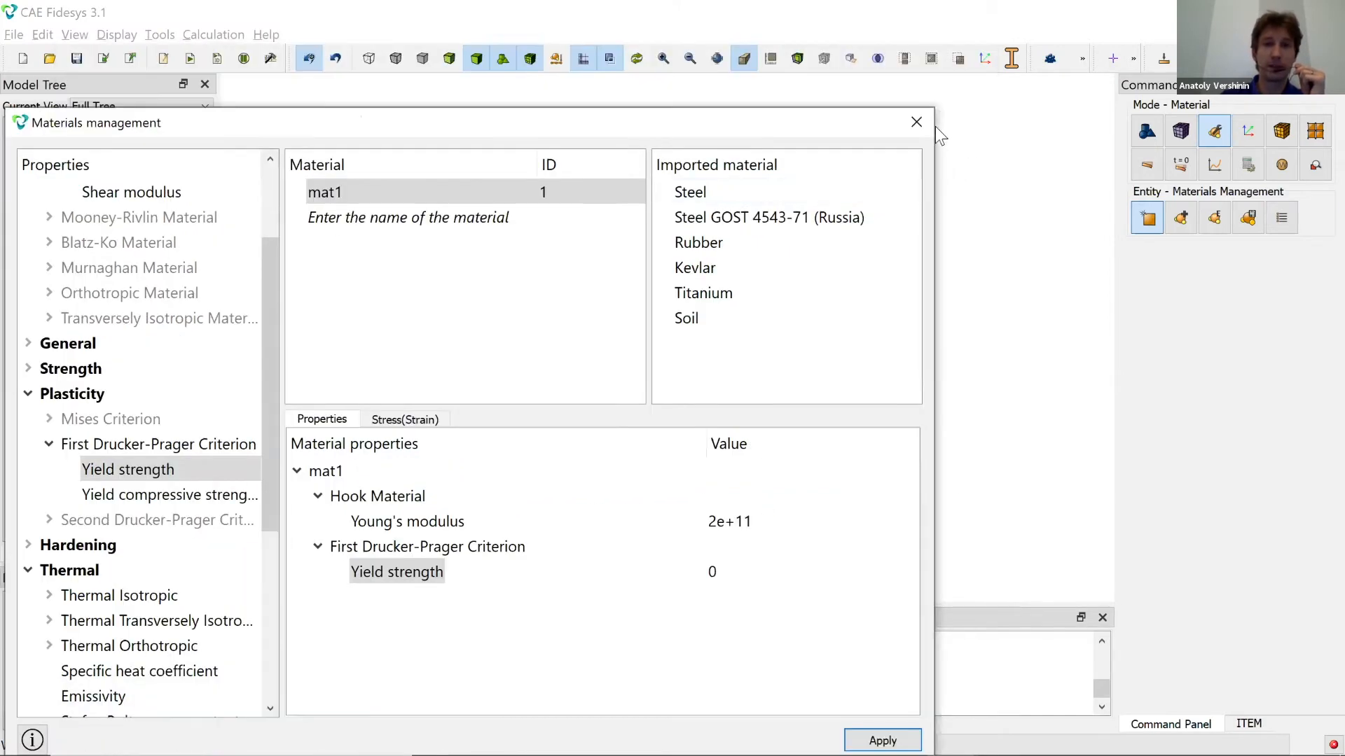
pyautogui.click(916, 121)
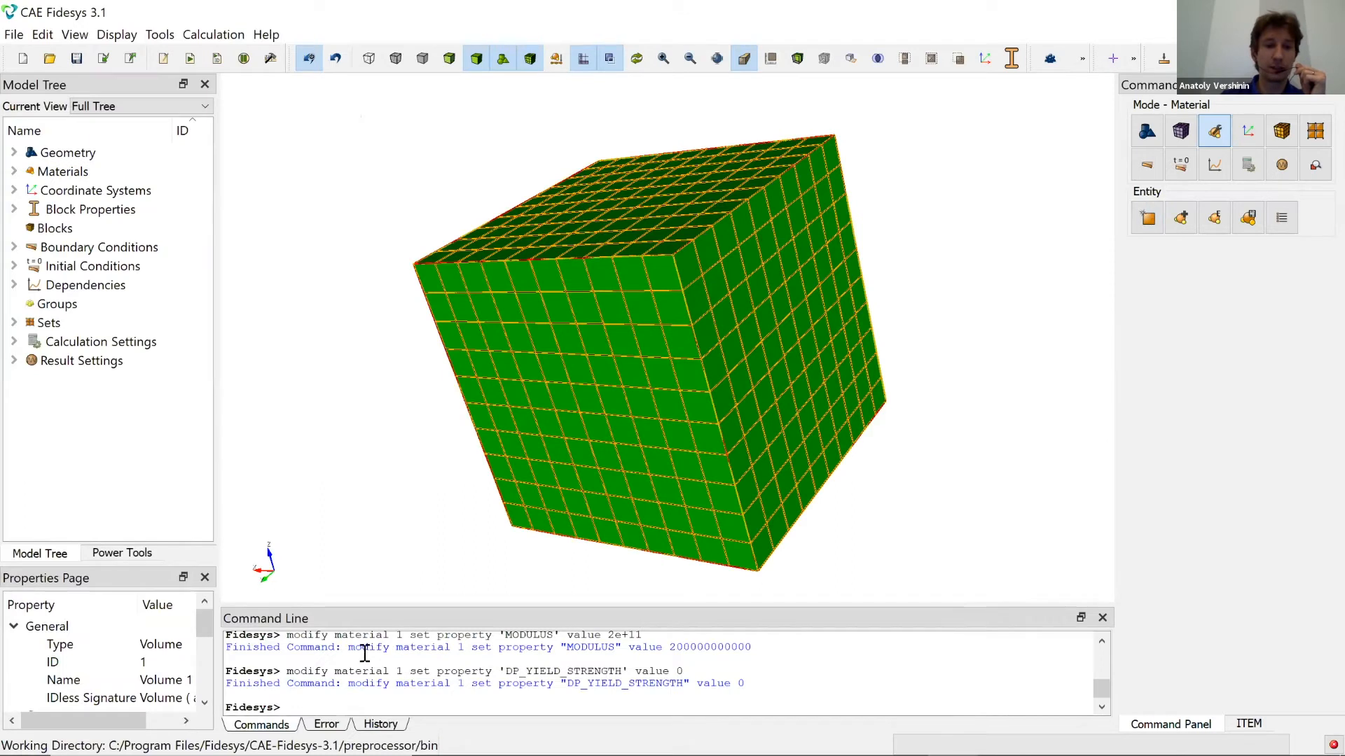
# Review the material commands in the command output and the full command history of the model.
pyautogui.scroll(1, 384, 654)
pyautogui.scroll(1, 383, 654)
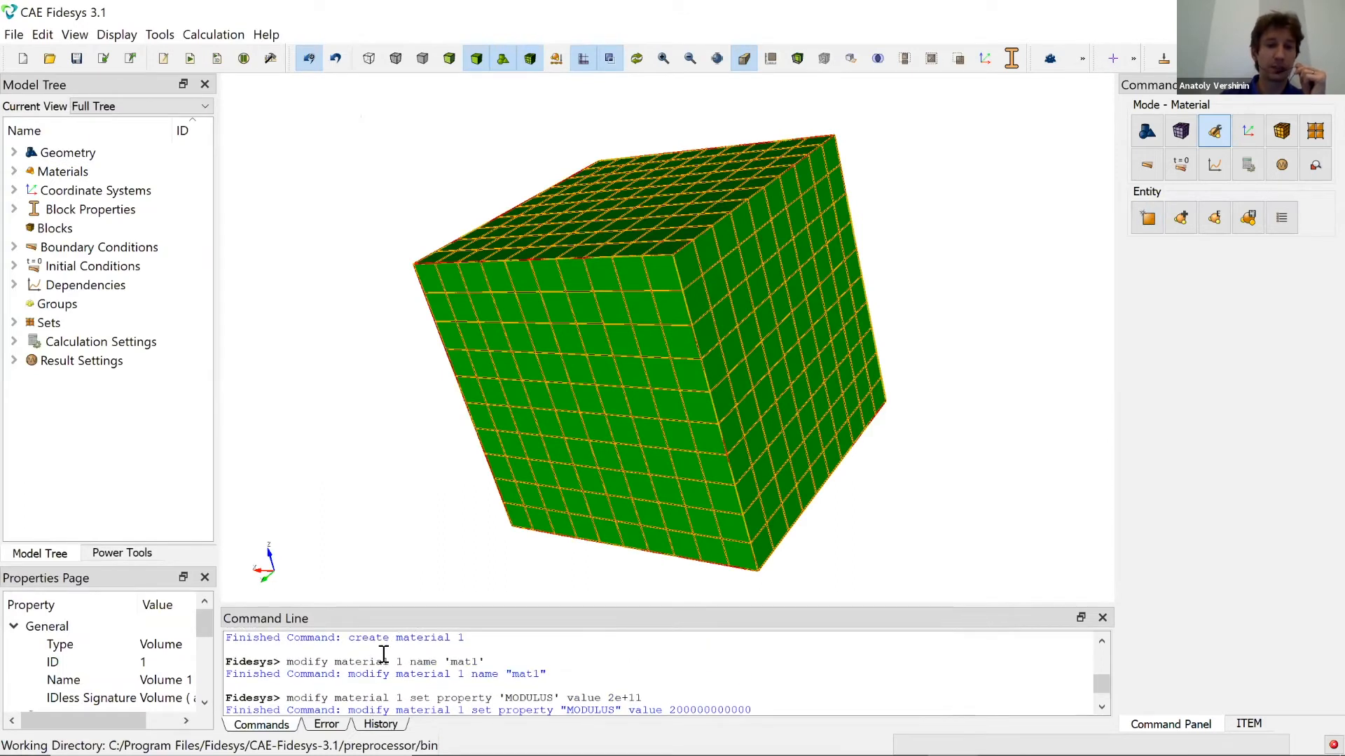
pyautogui.scroll(-2, 492, 664)
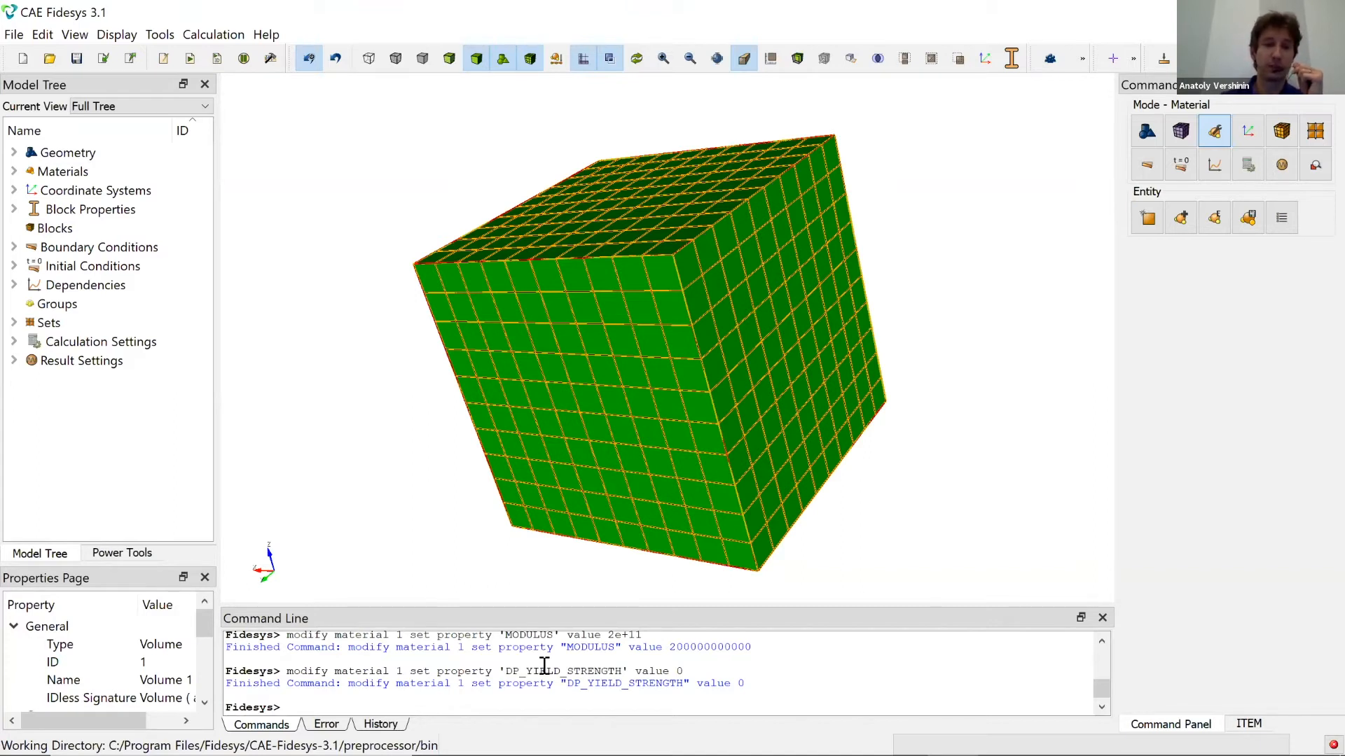
pyautogui.click(392, 724)
pyautogui.scroll(1, 463, 686)
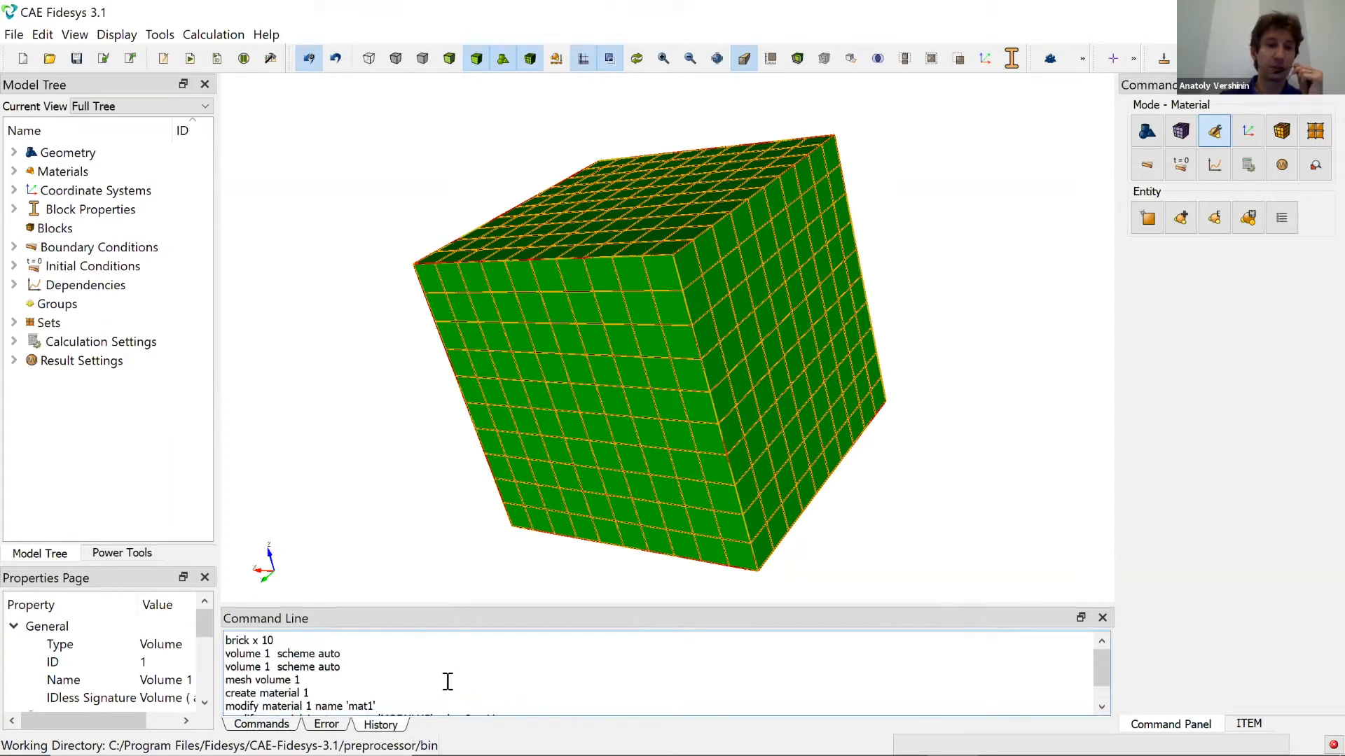
pyautogui.scroll(-1, 448, 686)
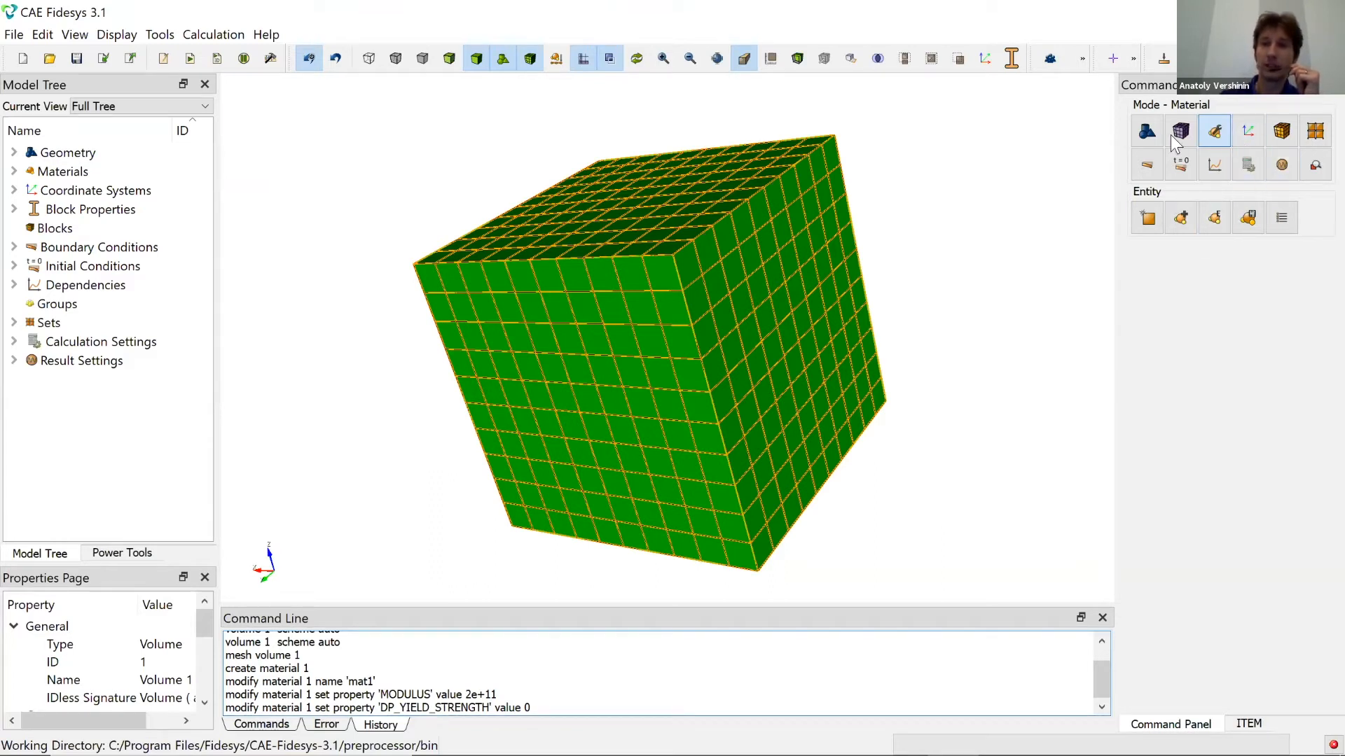
# Create a block with ID 1 containing volume 1.
pyautogui.click(1281, 134)
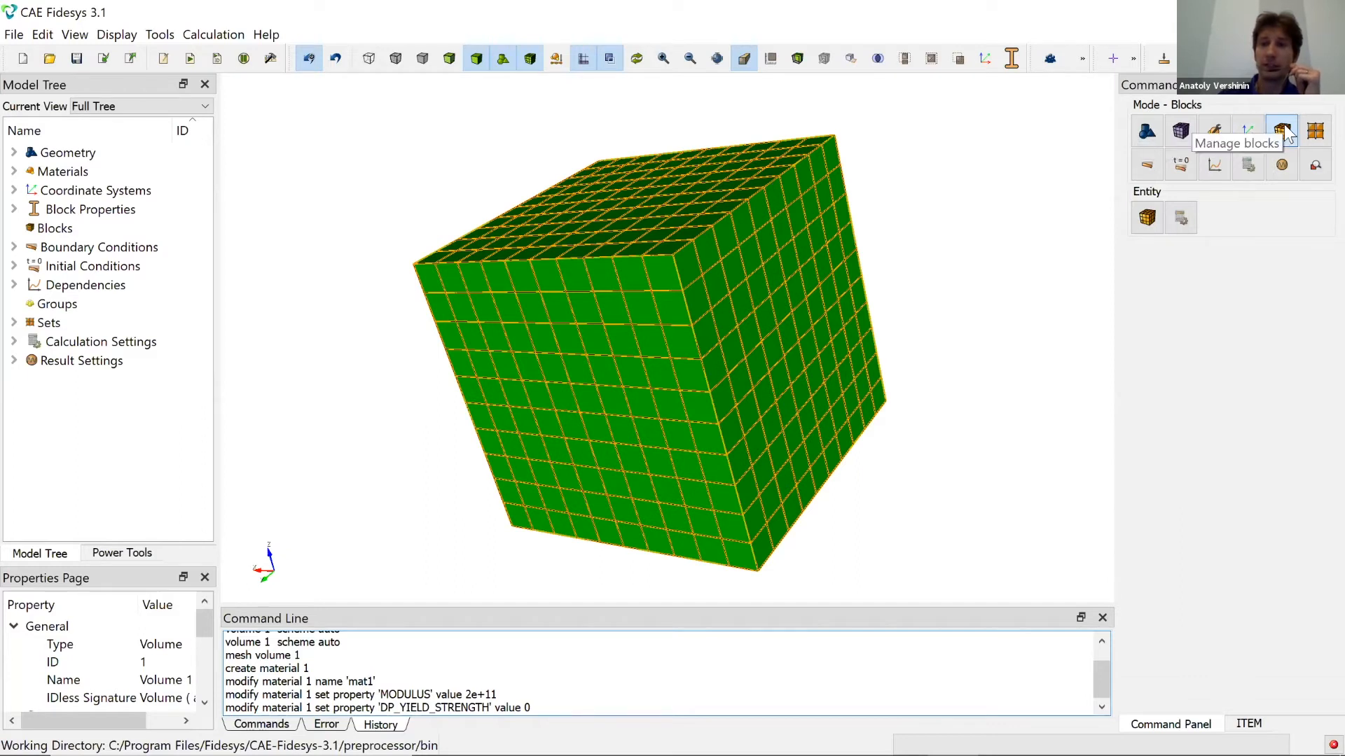
pyautogui.click(1147, 217)
pyautogui.click(1149, 271)
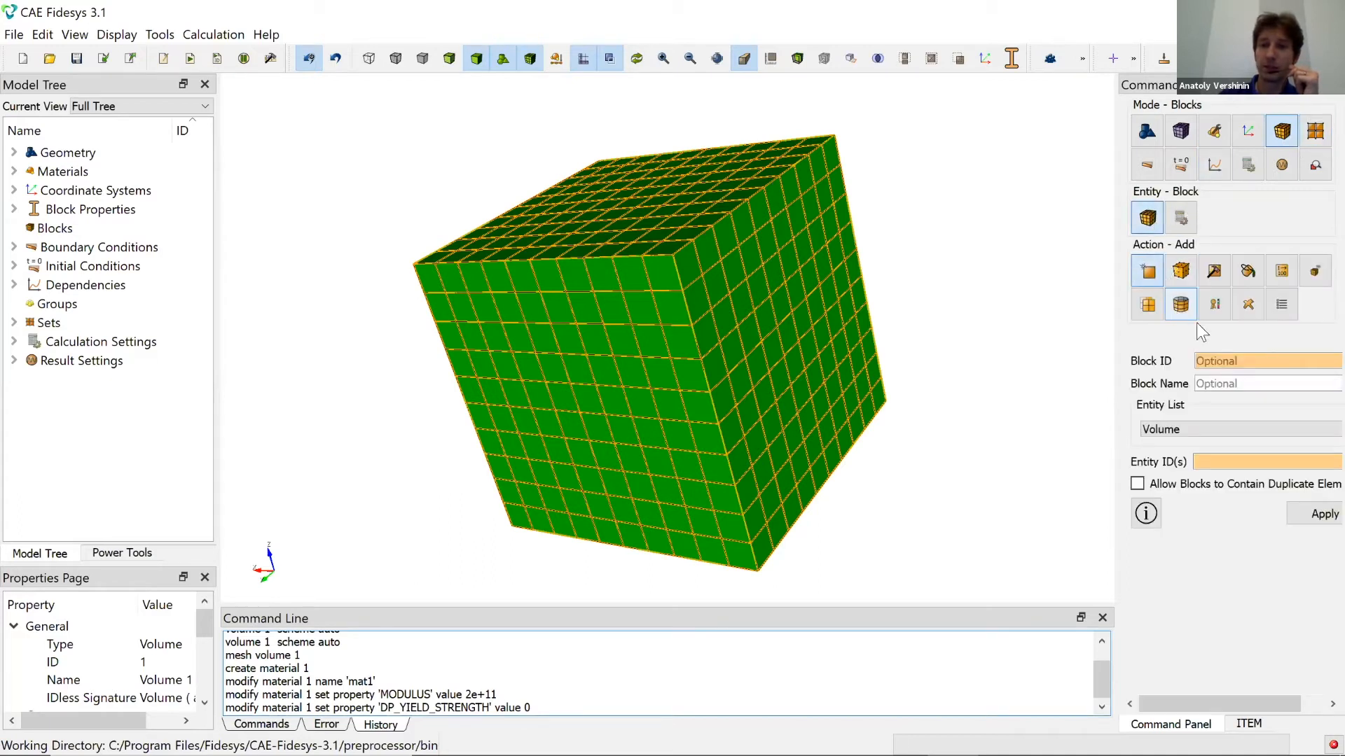
pyautogui.click(1251, 364)
pyautogui.write('1')
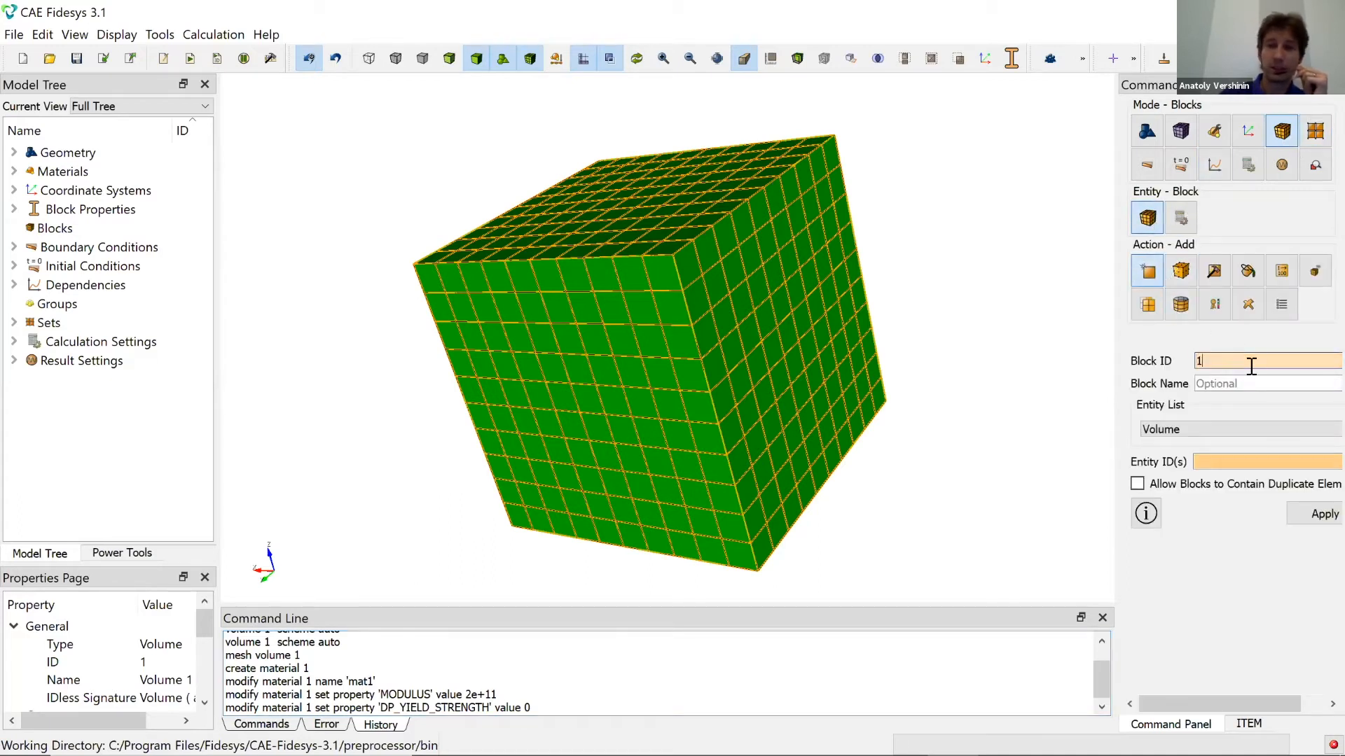
pyautogui.click(1252, 461)
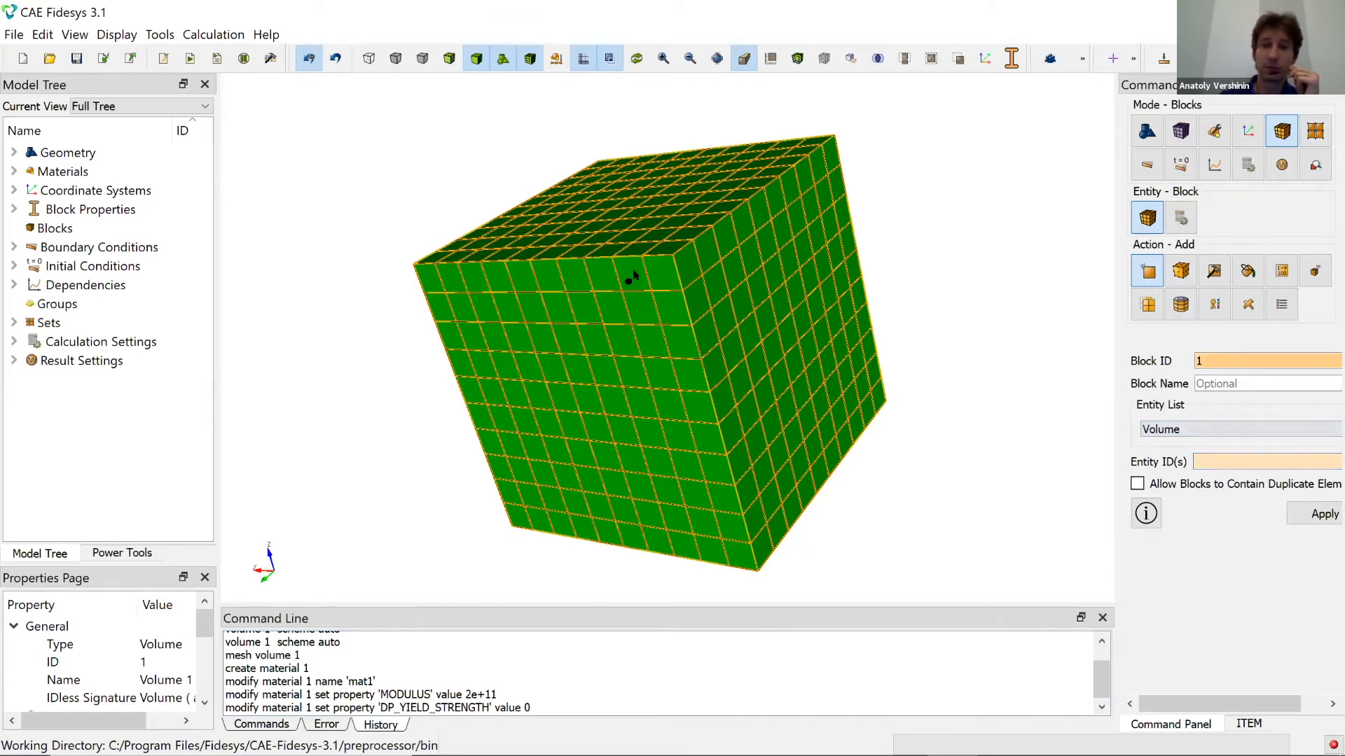
pyautogui.click(1305, 511)
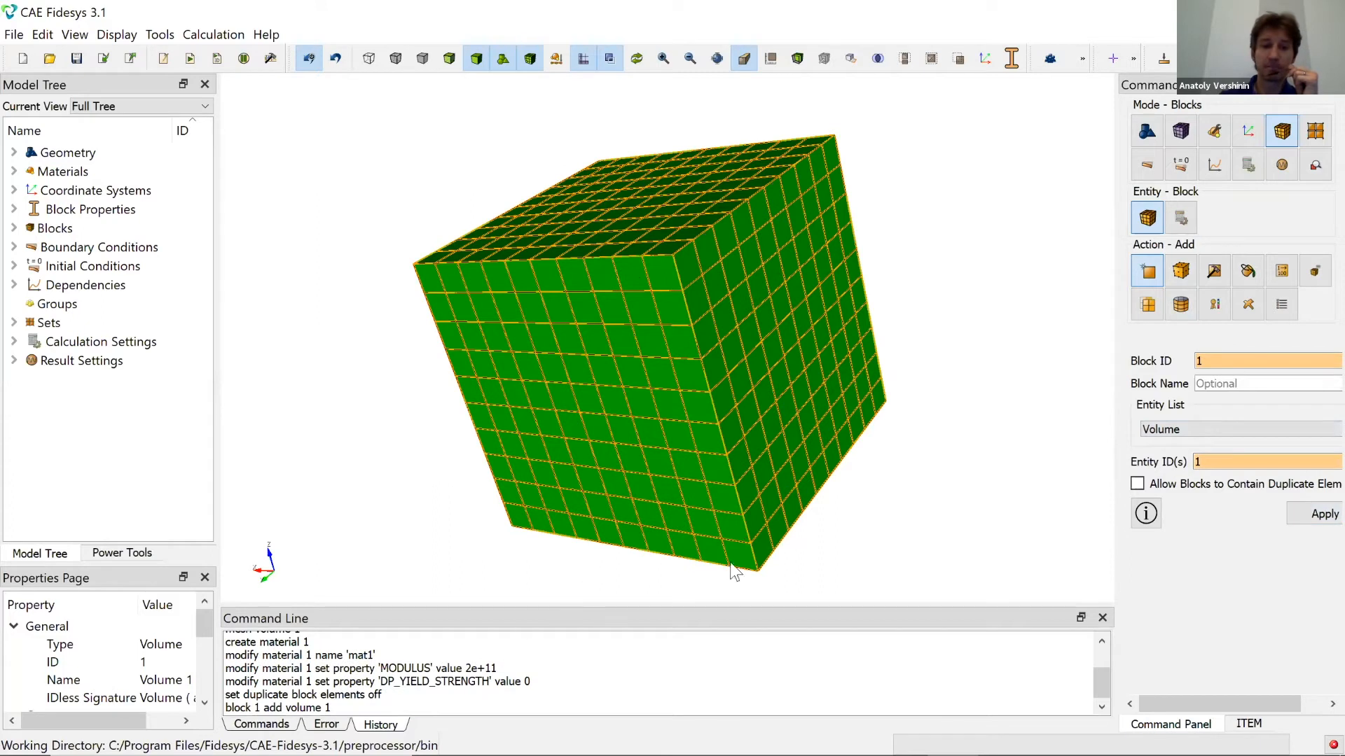
# Assign material mat1, the Global Cartesian coordinate system and Solid elements of order 4 to block 1, and check the issued command.
pyautogui.click(1183, 274)
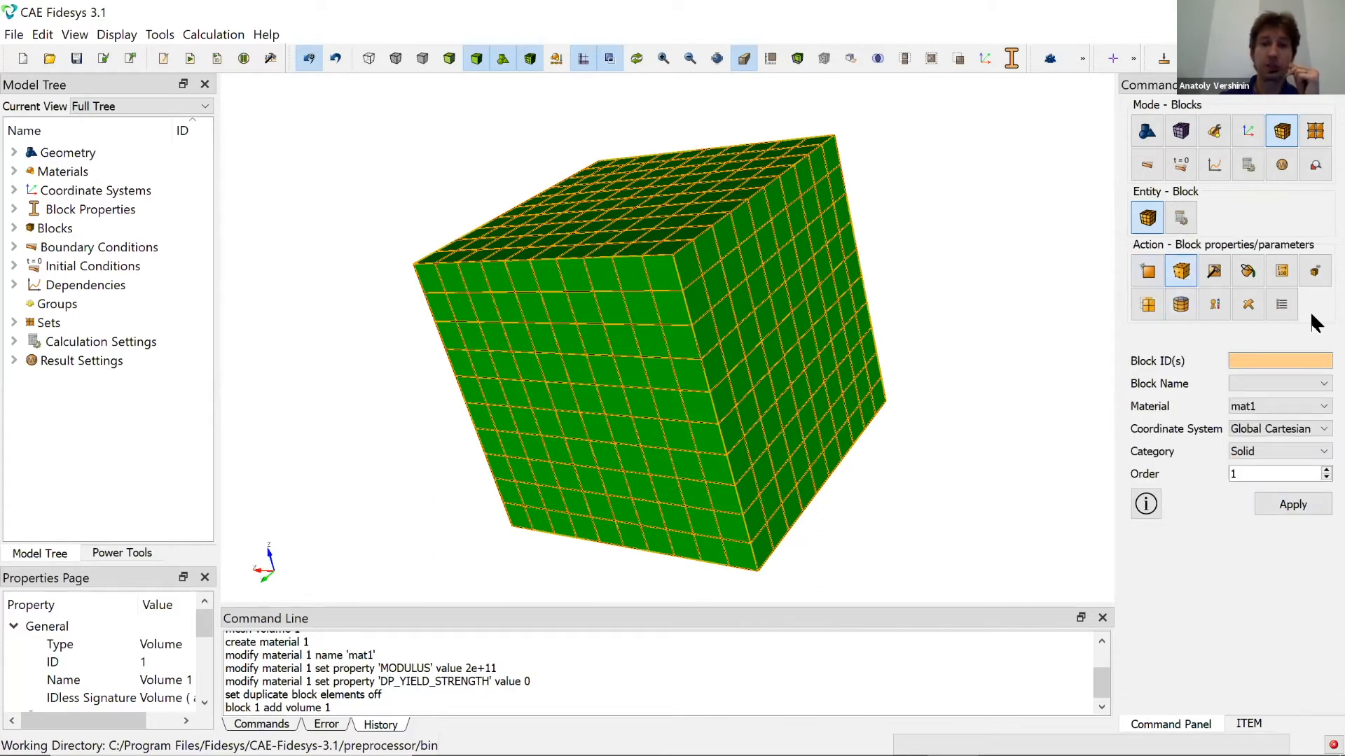
pyautogui.click(1248, 364)
pyautogui.write('1')
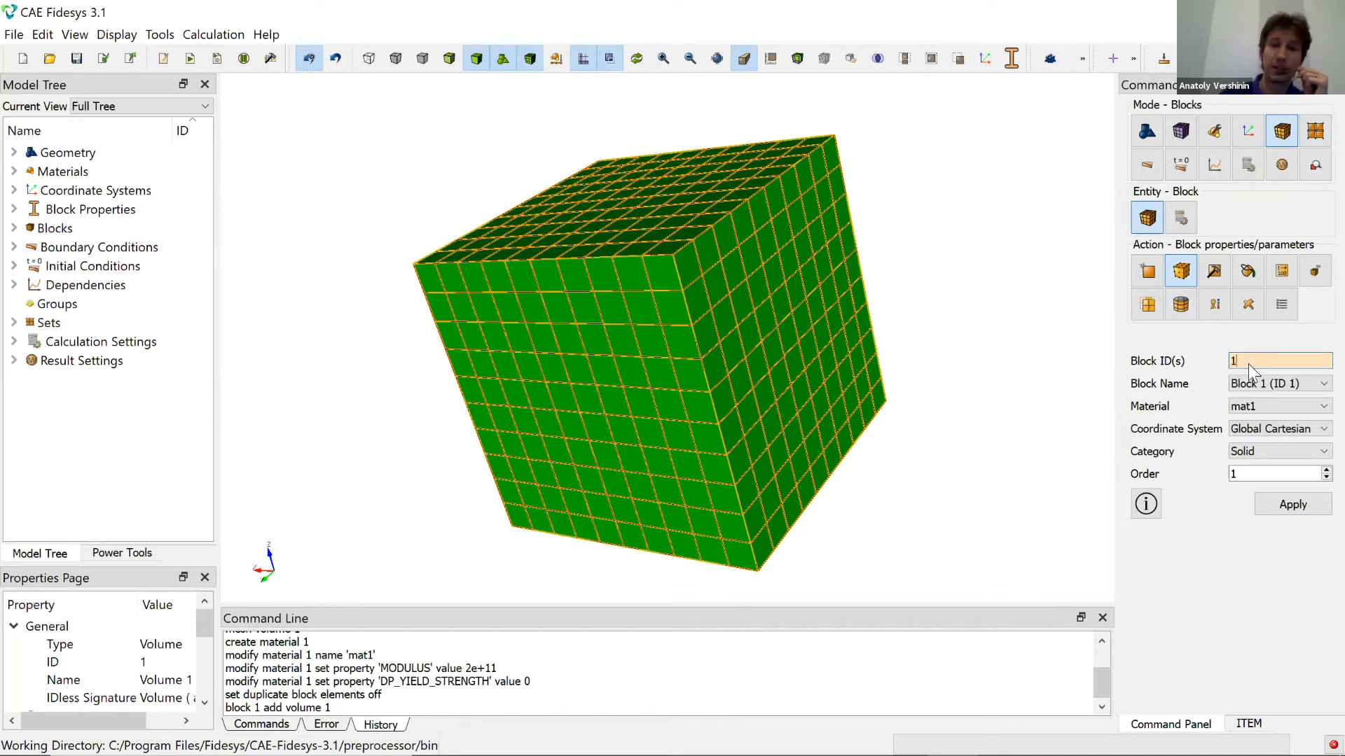
pyautogui.click(1278, 471)
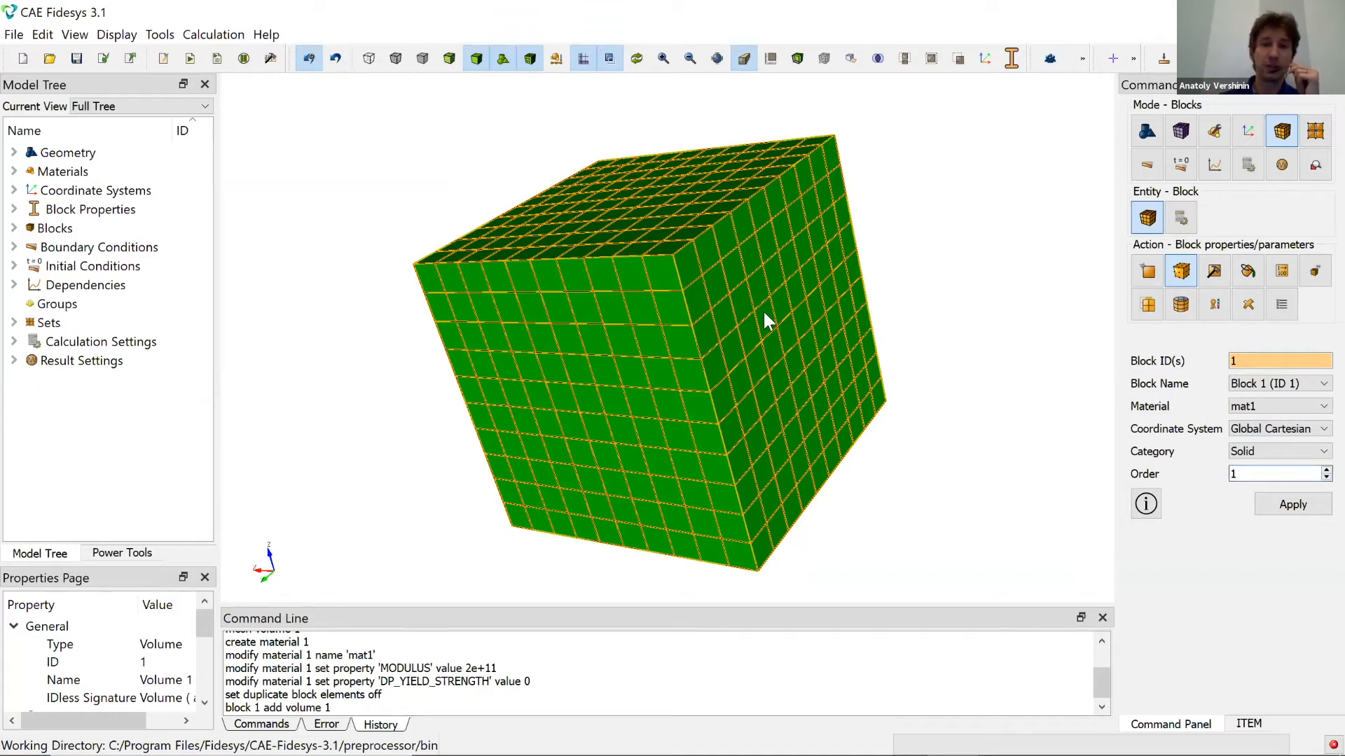
pyautogui.moveTo(563, 413); pyautogui.dragTo(695, 362)
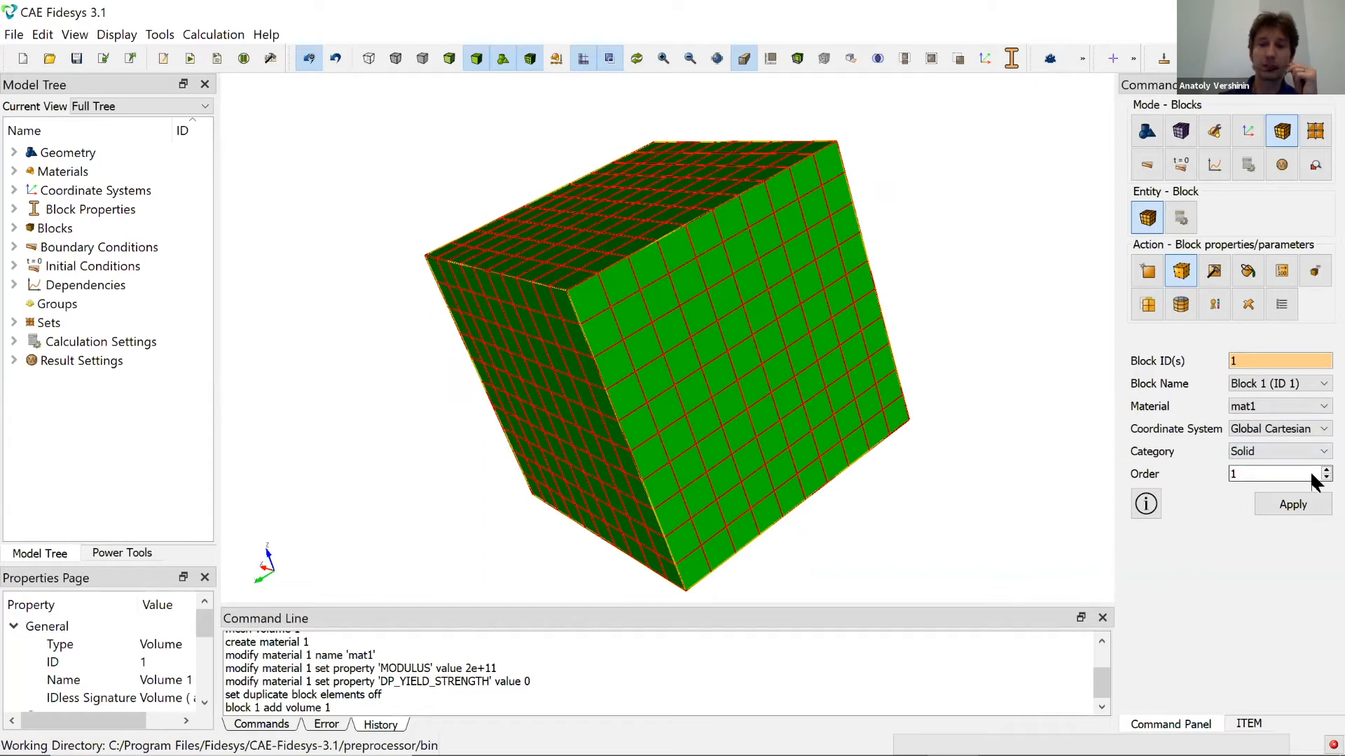
pyautogui.scroll(1, 1312, 470)
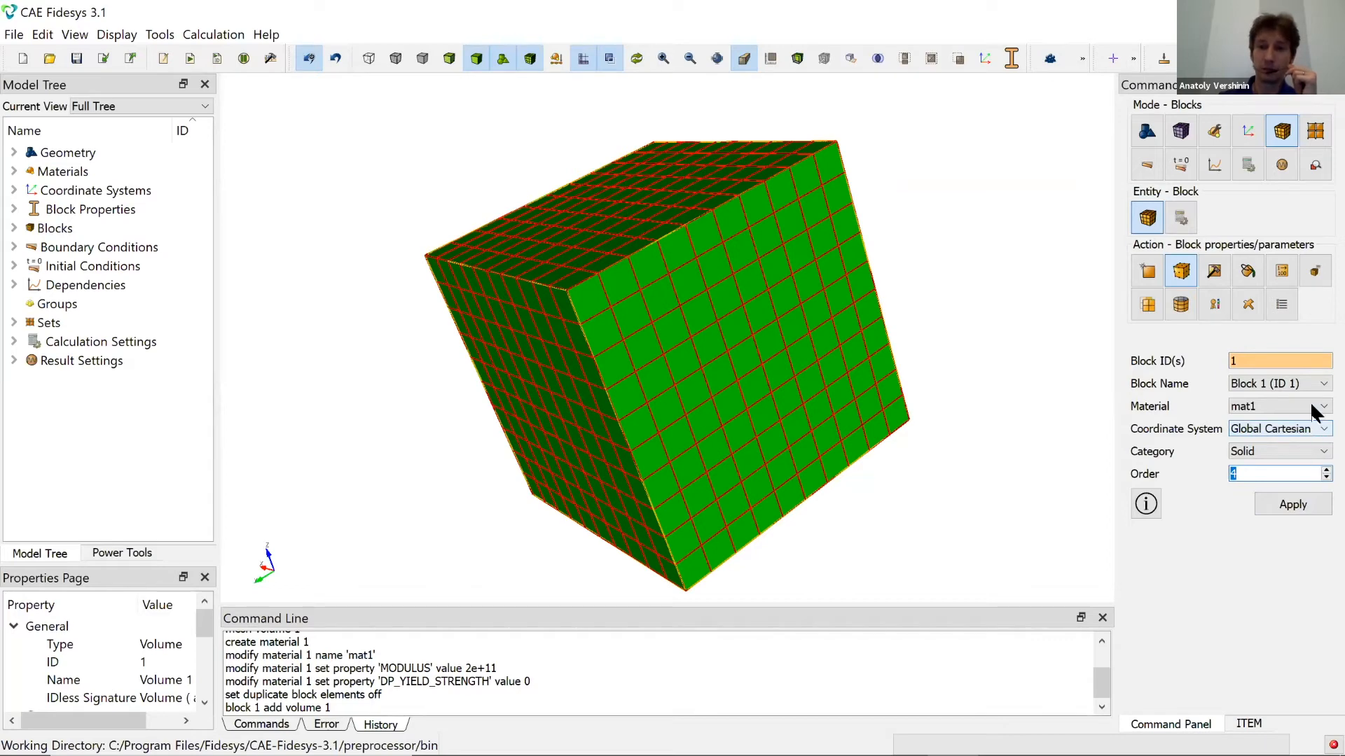
pyautogui.click(1304, 503)
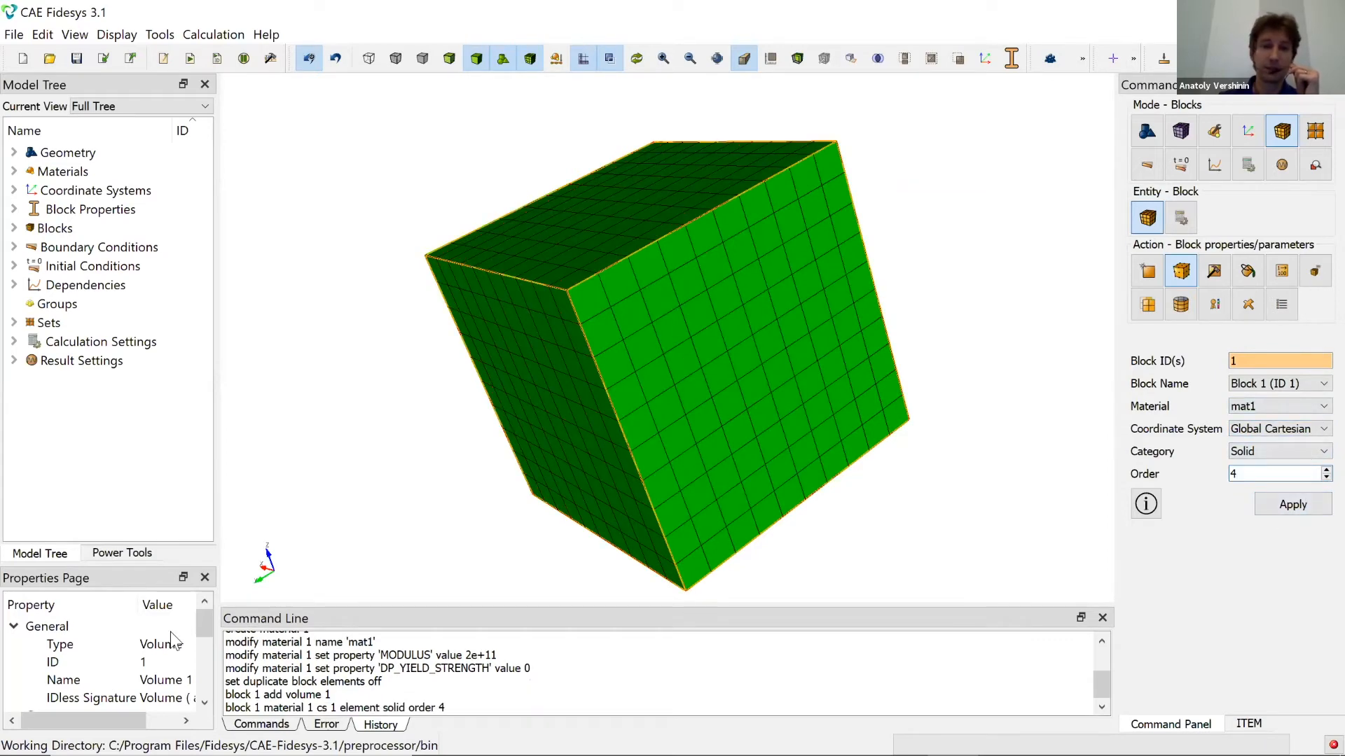
pyautogui.click(284, 726)
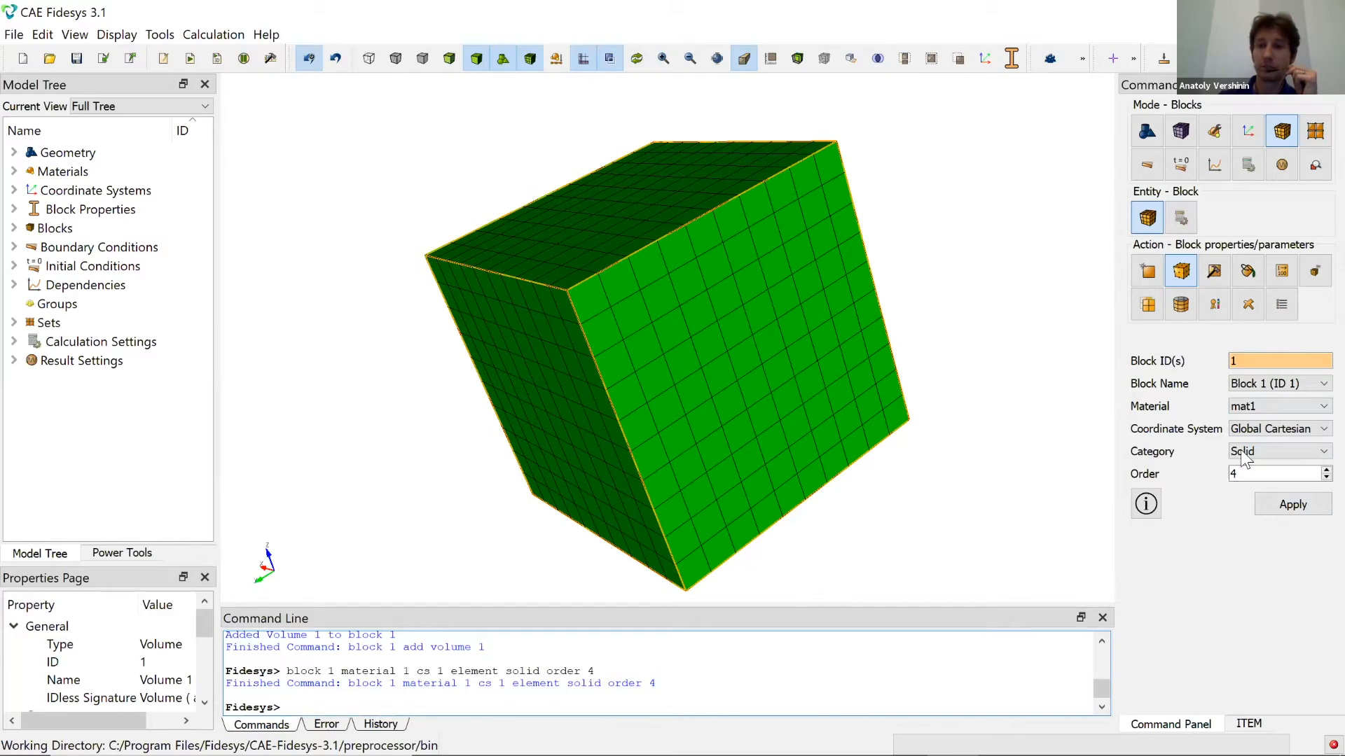
# Select the Beam element category for block 1 and open its beam properties.
pyautogui.click(1282, 450)
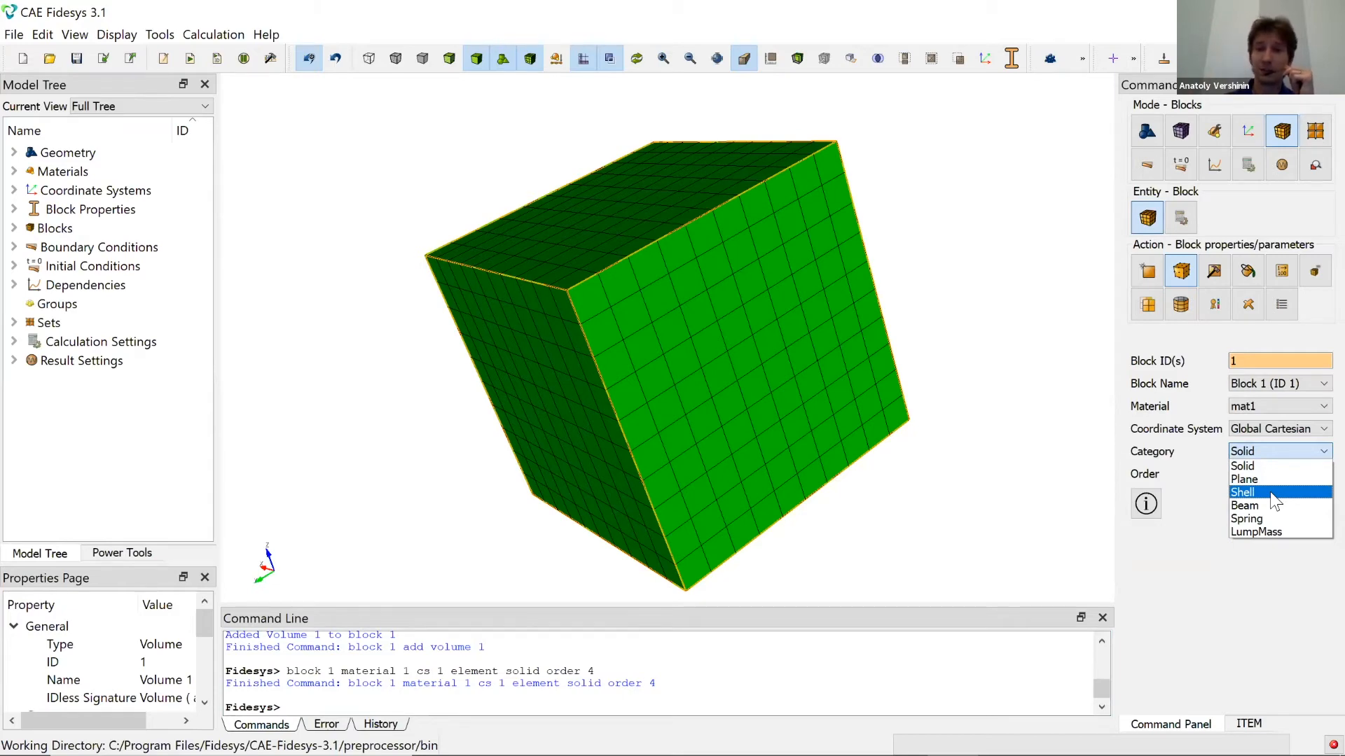
pyautogui.click(1272, 505)
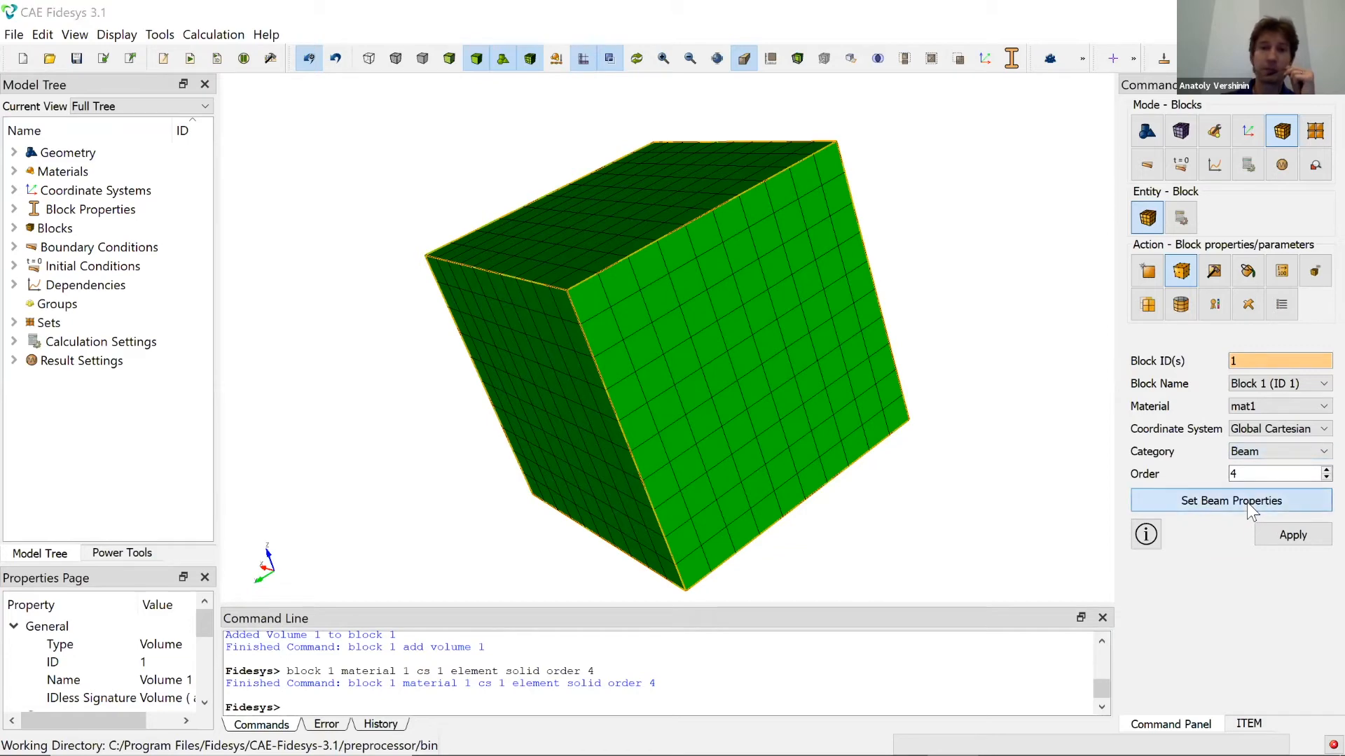
pyautogui.click(1251, 503)
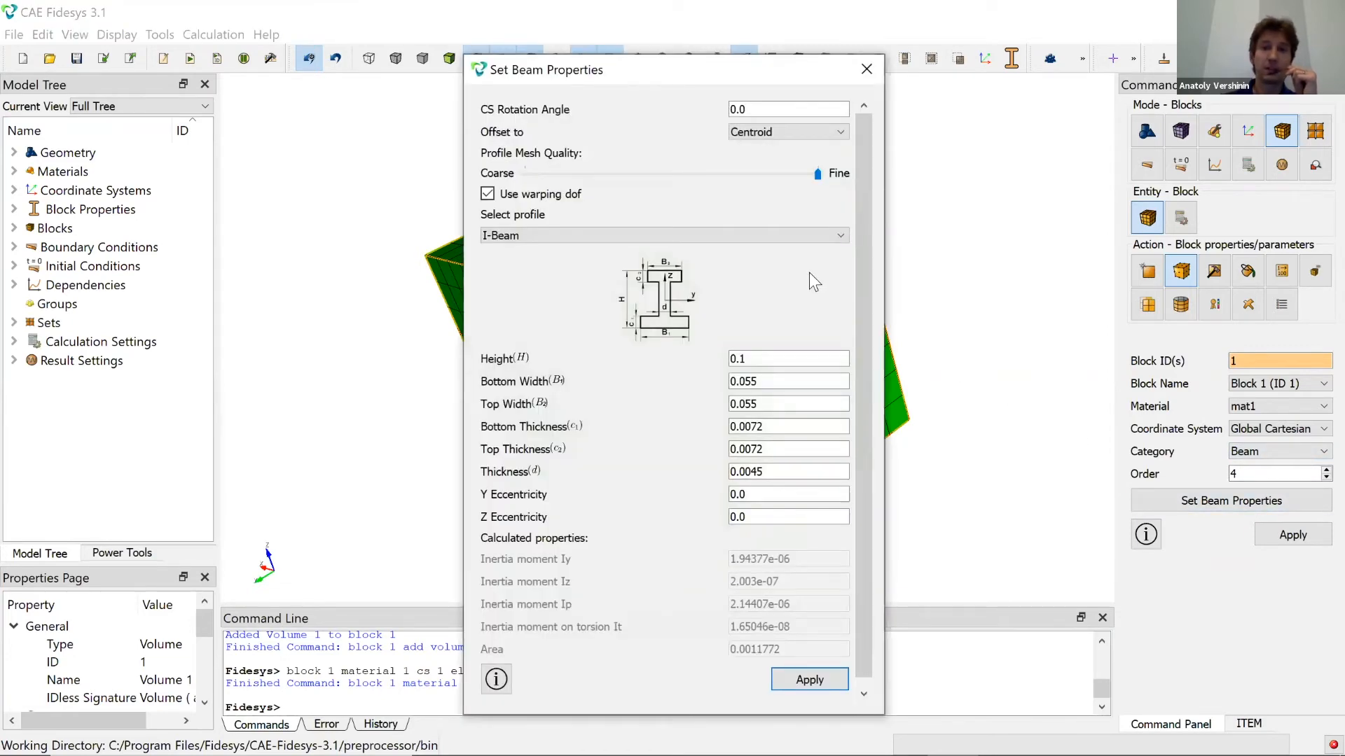
# Look through the beam profile types and their parameters, selecting L-Beam, Z-Beam, Hat-Beam and Custom Section in turn.
pyautogui.click(803, 236)
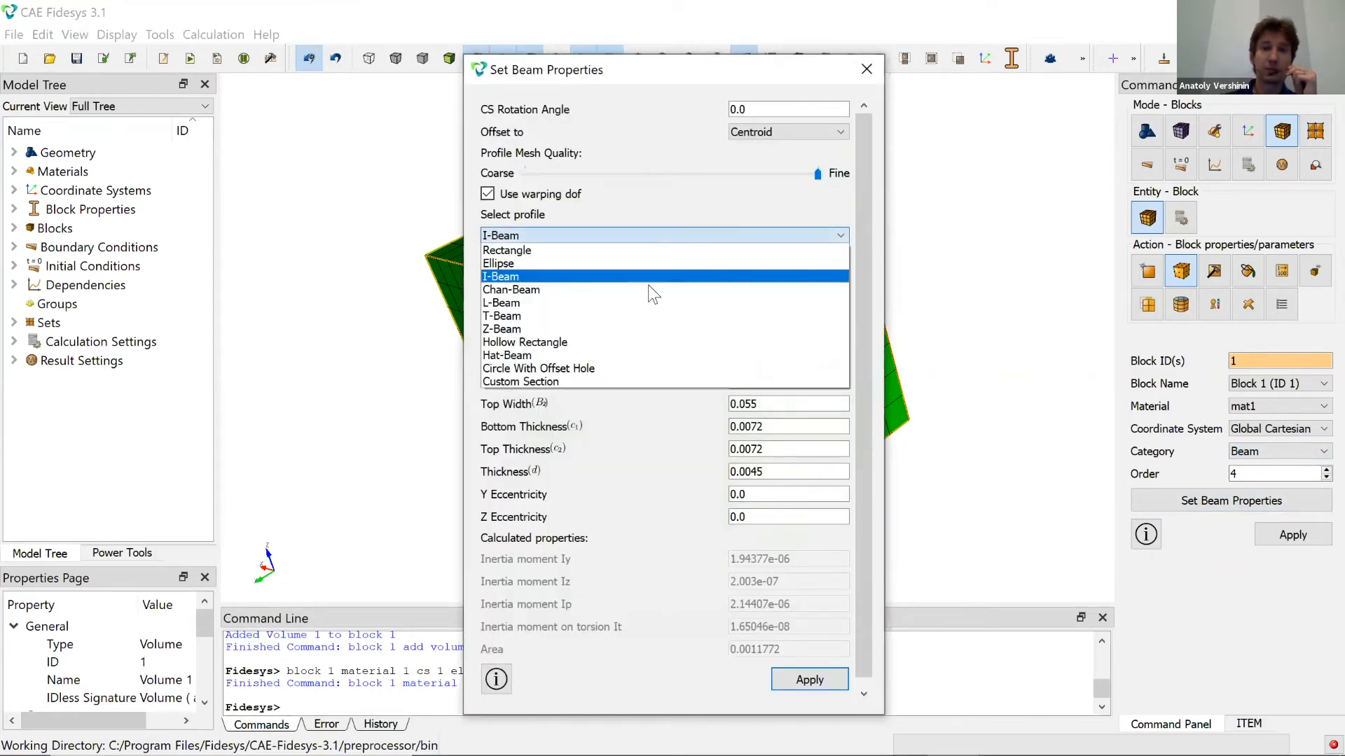
pyautogui.click(585, 302)
pyautogui.click(599, 236)
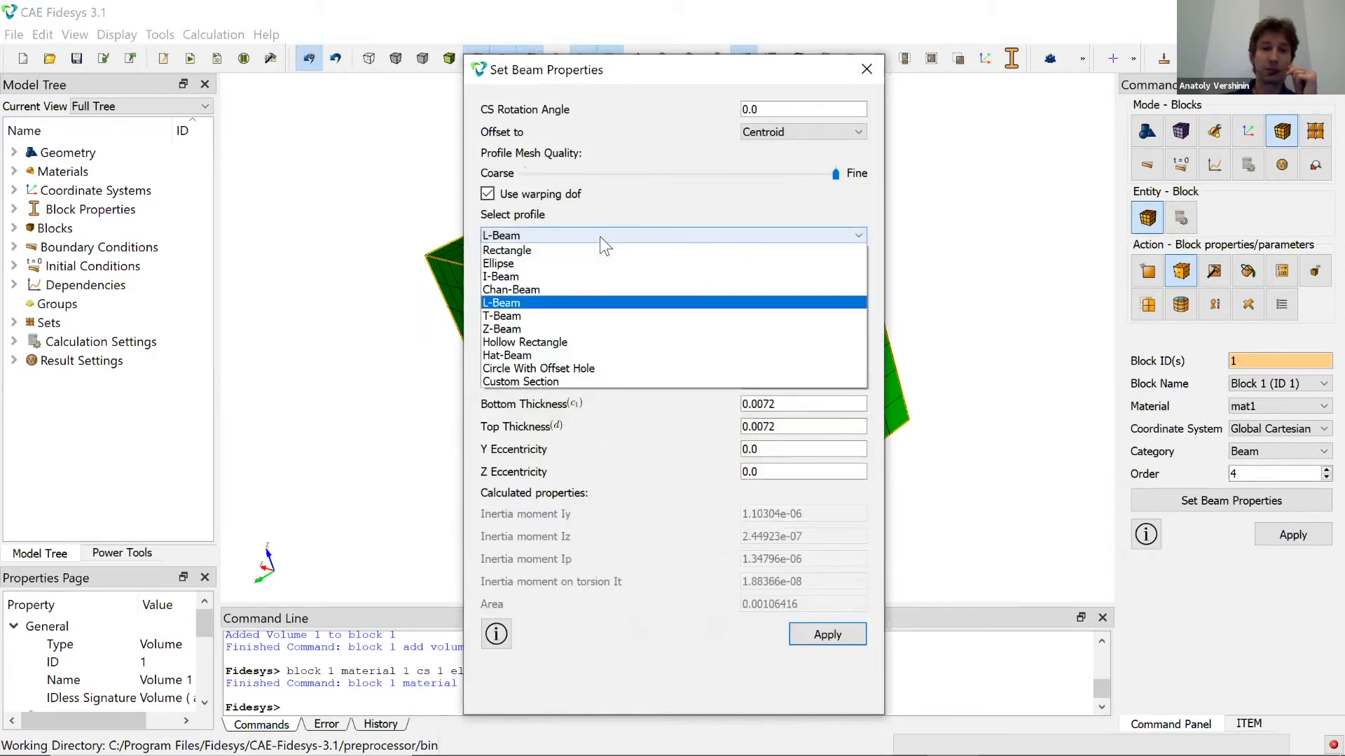
pyautogui.click(592, 329)
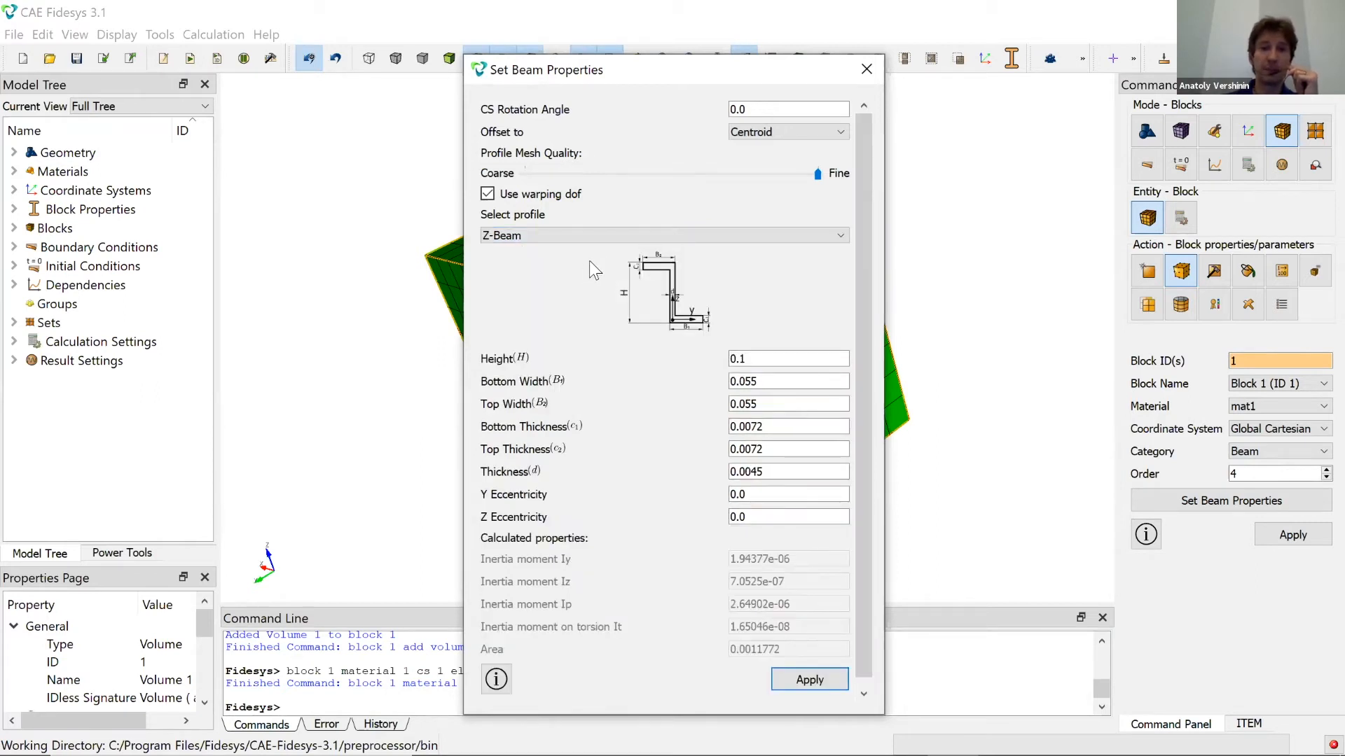
pyautogui.click(607, 235)
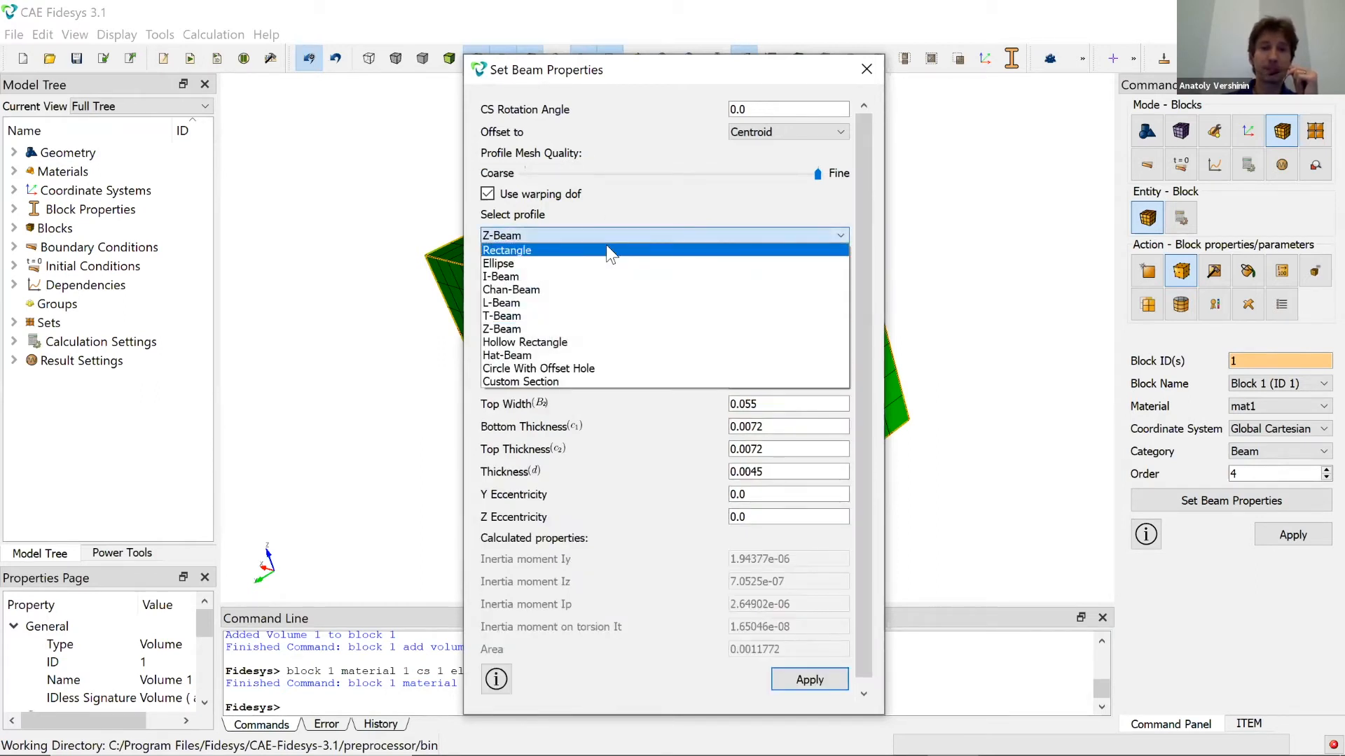
pyautogui.click(569, 356)
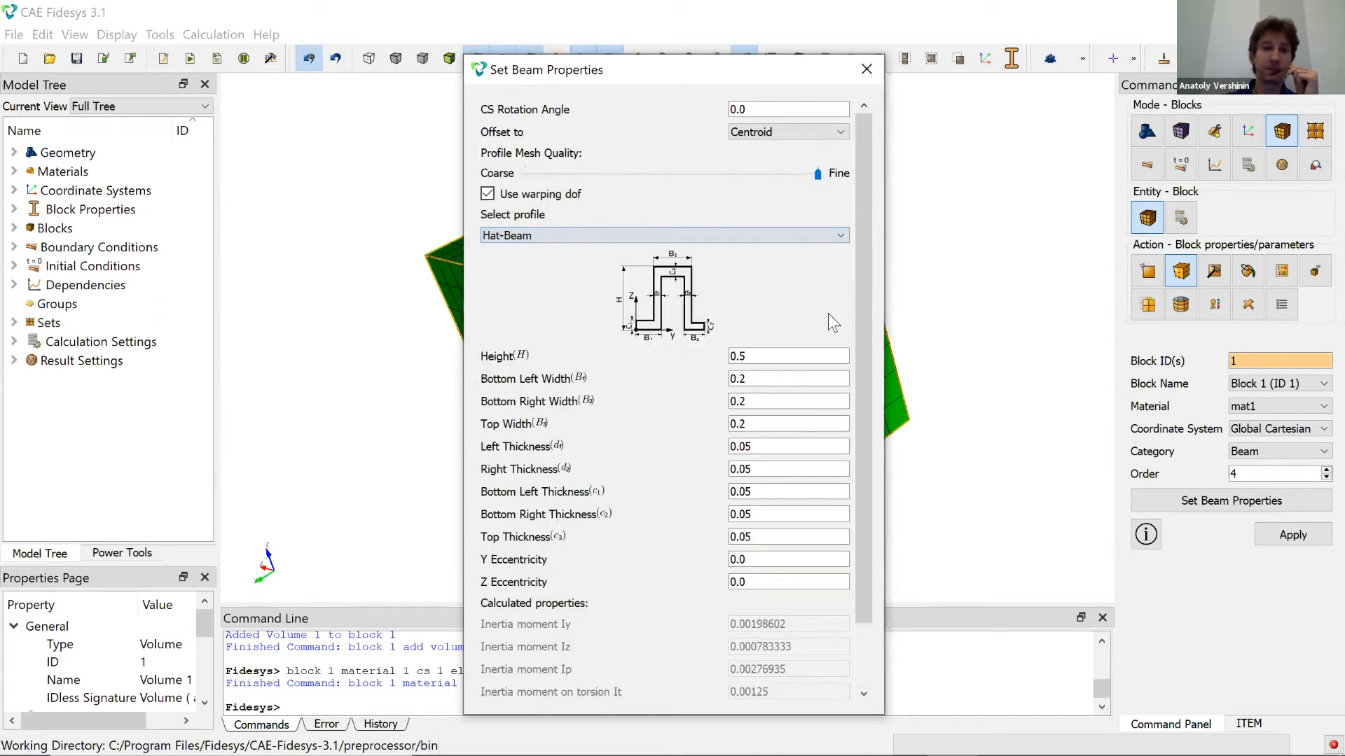
pyautogui.click(817, 239)
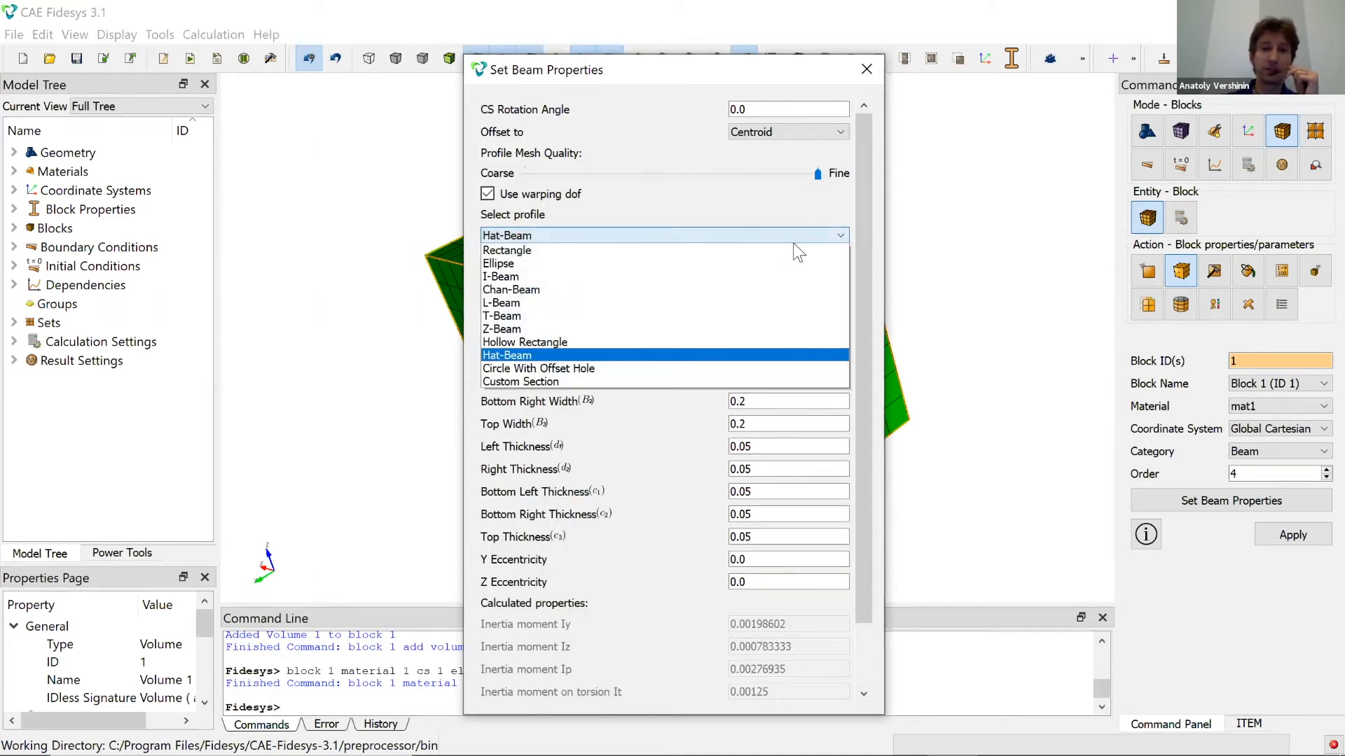
pyautogui.click(650, 382)
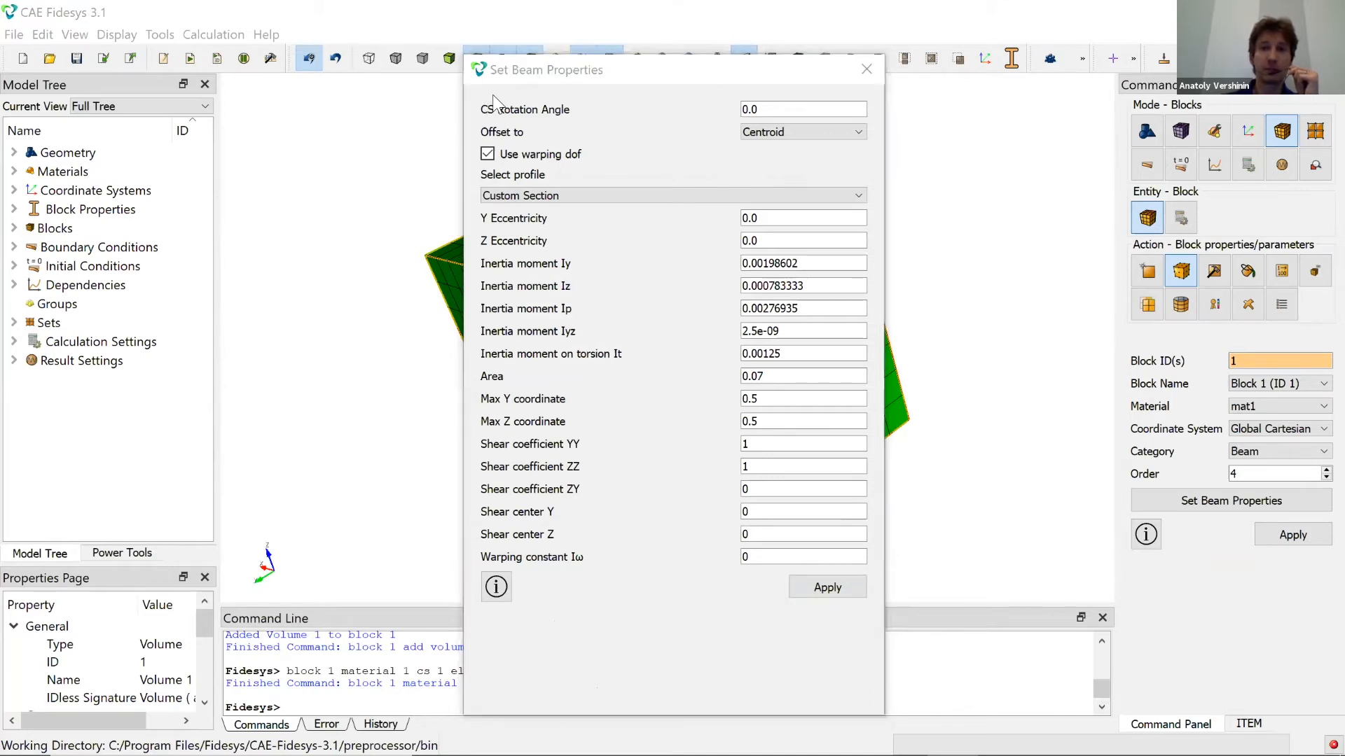
# Apply the Custom Section beam profile with warping degrees of freedom enabled and close the beam properties.
pyautogui.click(815, 591)
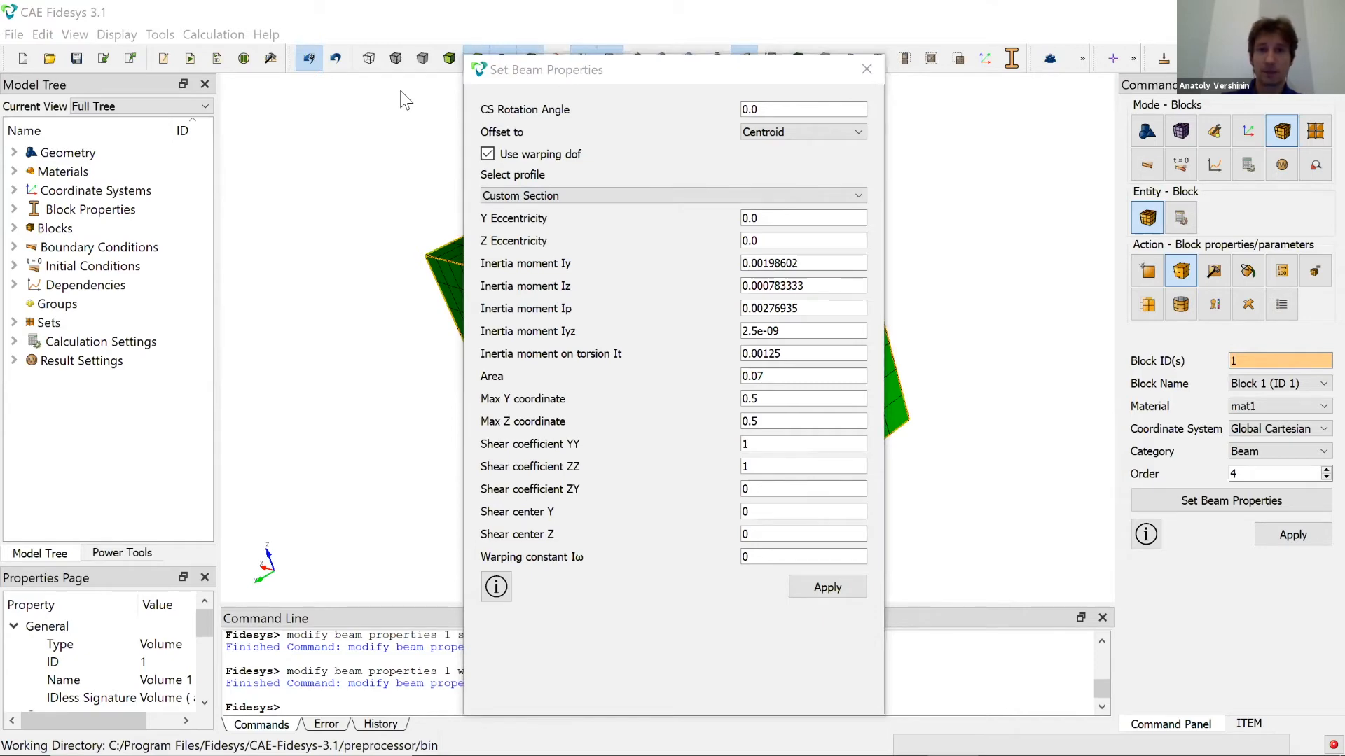
pyautogui.click(866, 69)
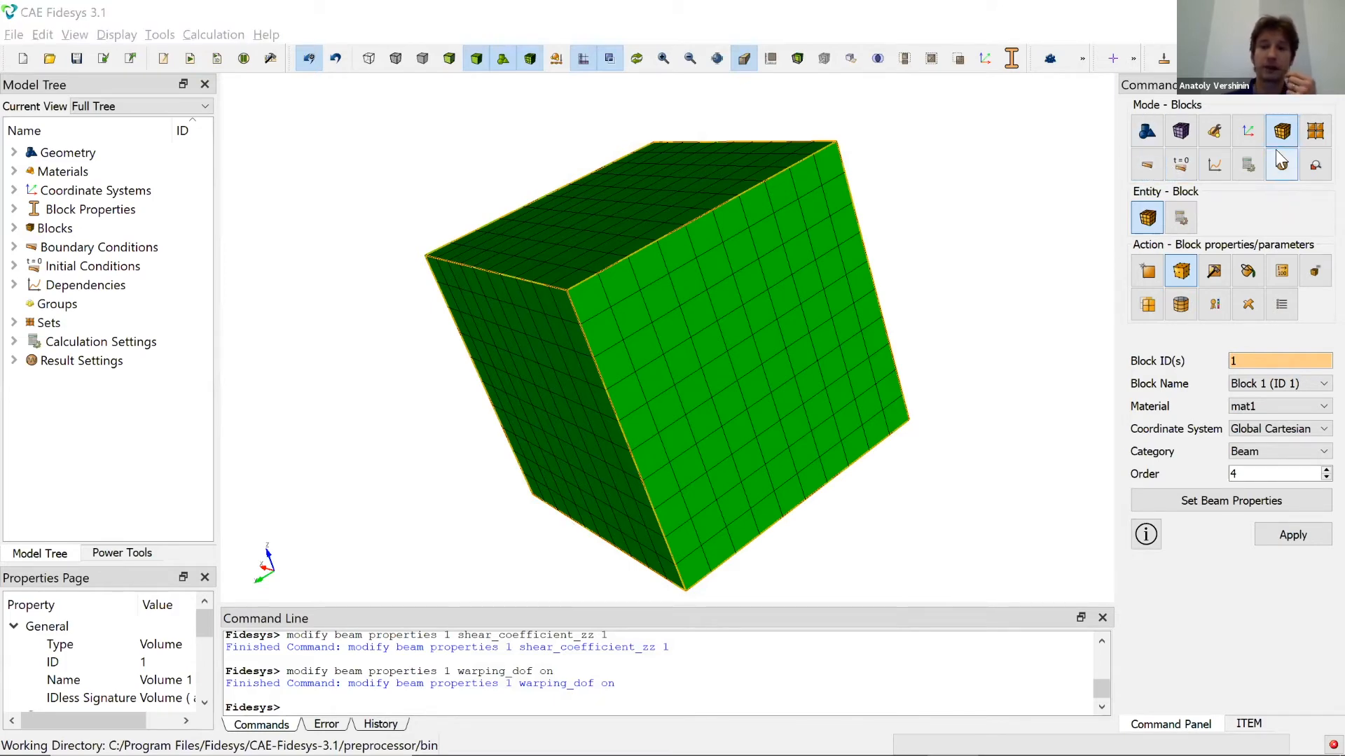
# Look through the boundary condition types, including Pore Pressure, Fluid Flux, Contact, Heatflux and Fluid Source, and the entity types offered for Fluid Flux.
pyautogui.click(1146, 168)
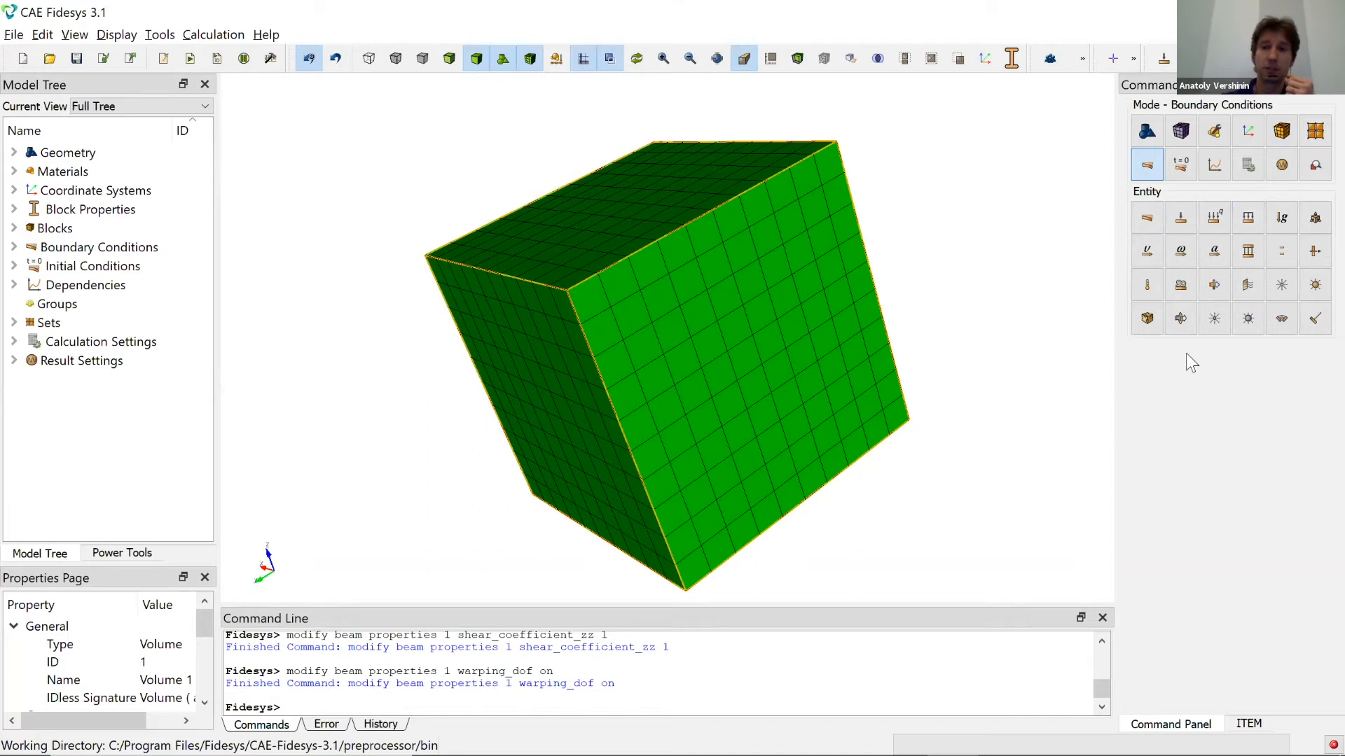
pyautogui.click(1146, 325)
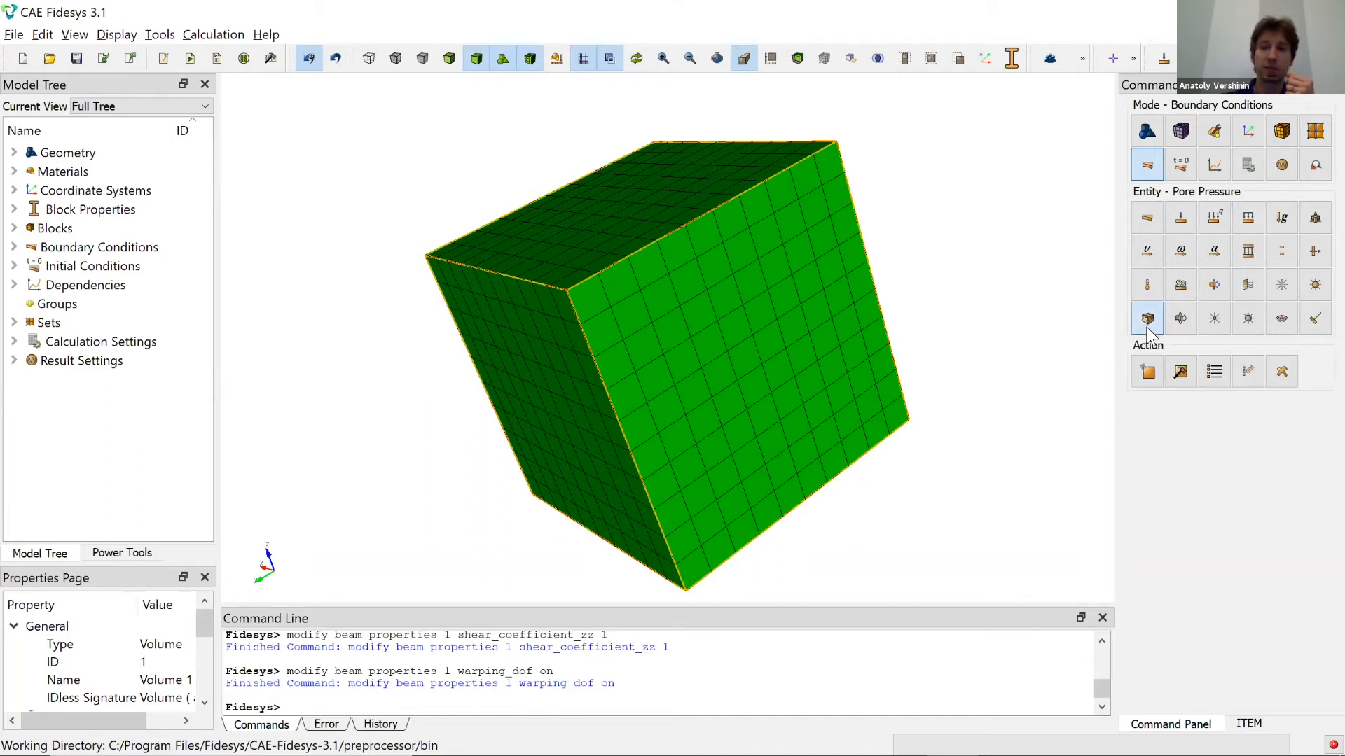
pyautogui.click(1149, 373)
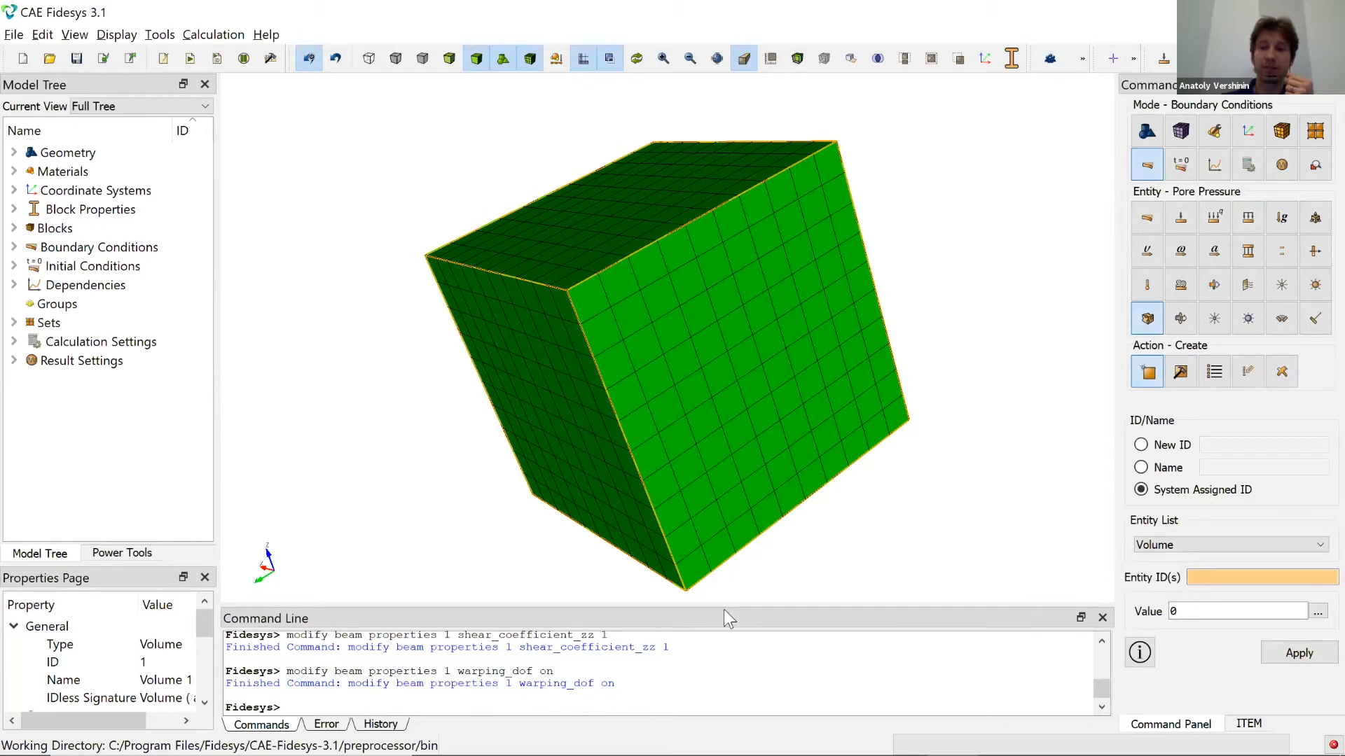
pyautogui.click(1181, 318)
pyautogui.click(1149, 374)
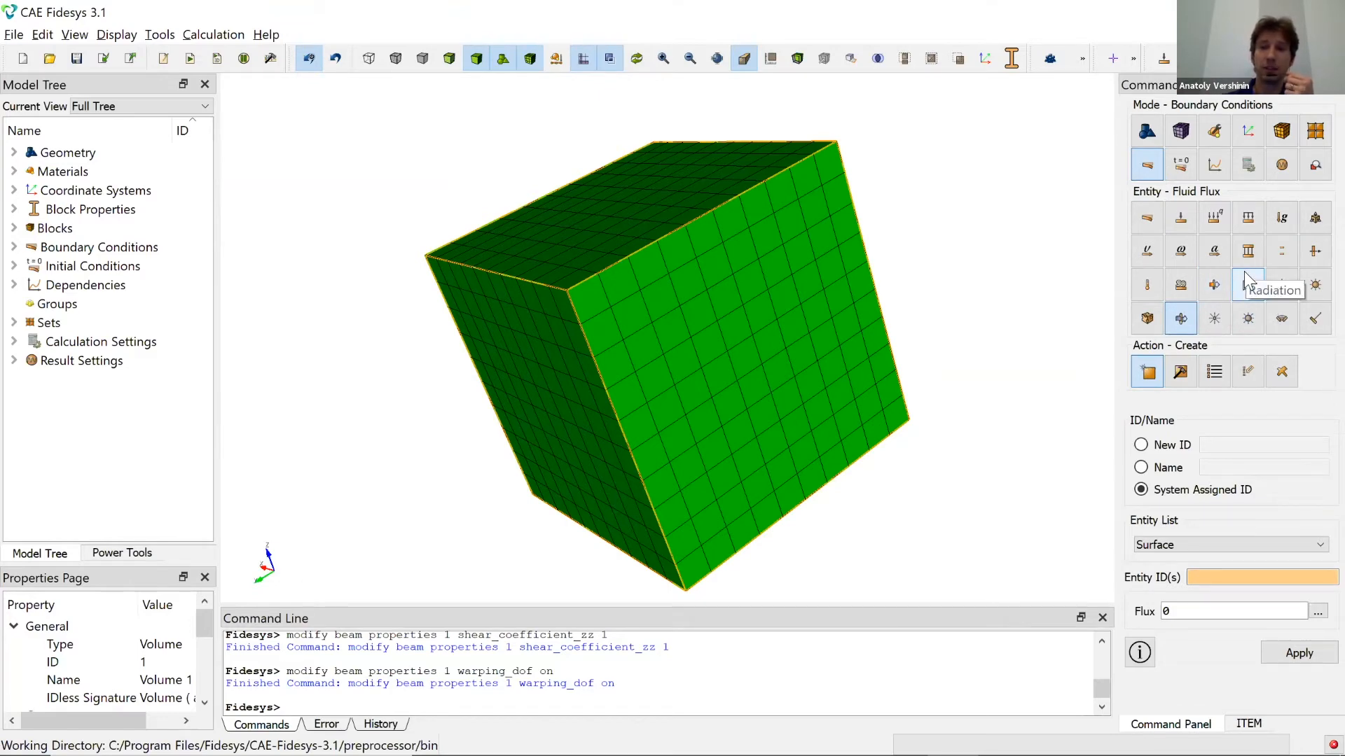
pyautogui.click(1280, 252)
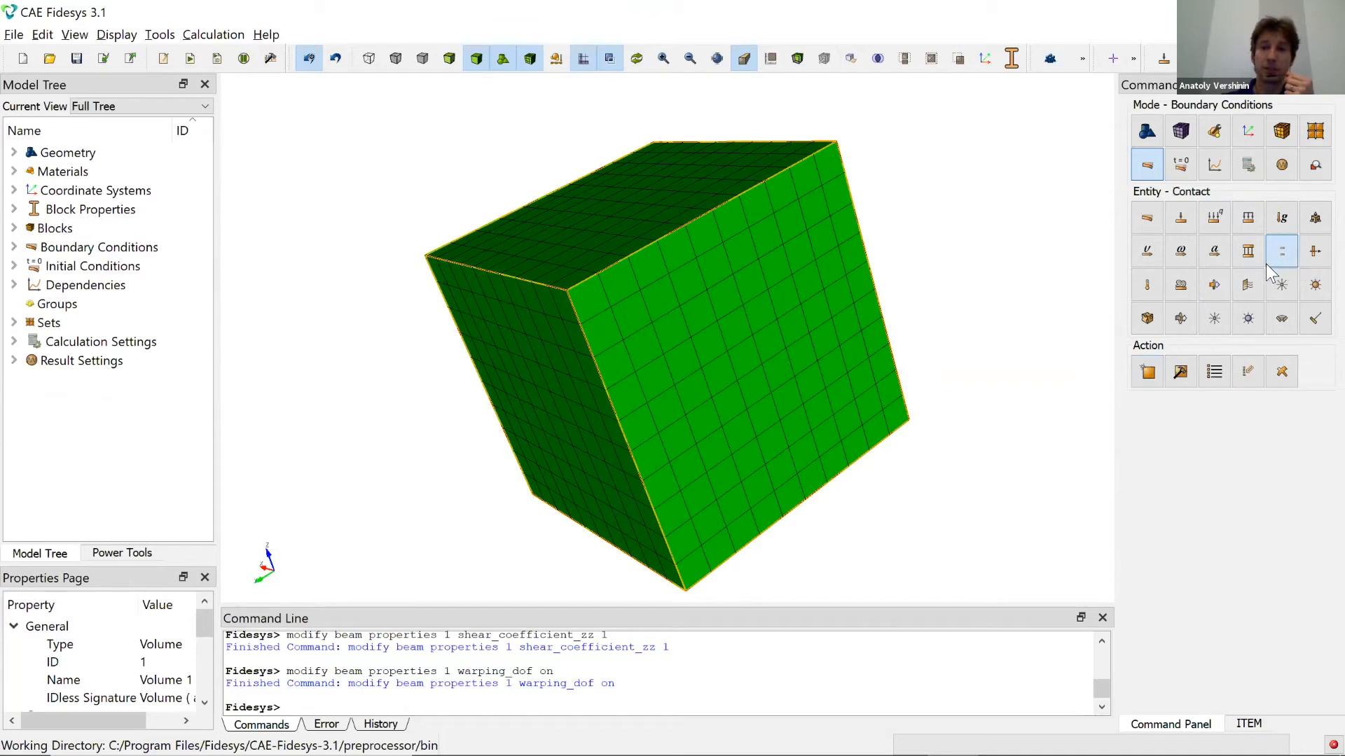
pyautogui.click(1215, 286)
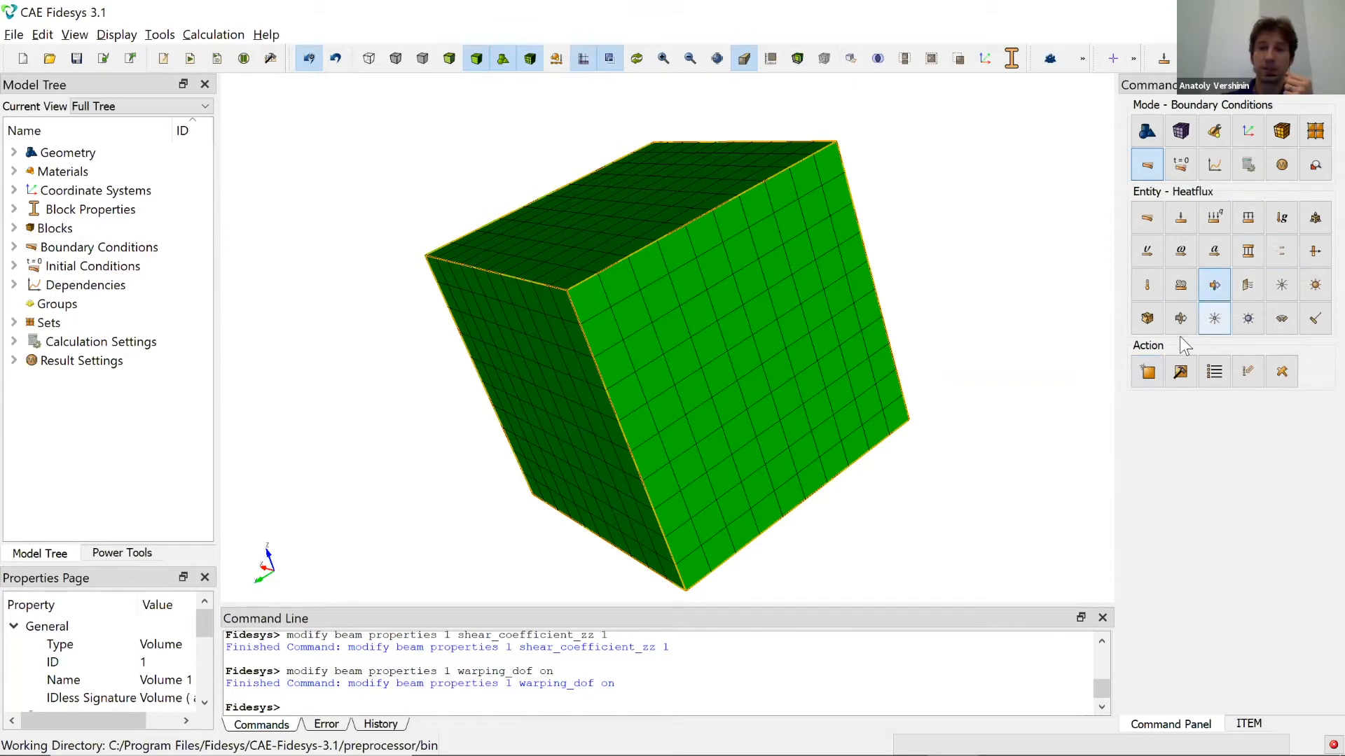
pyautogui.click(1200, 325)
pyautogui.click(1181, 319)
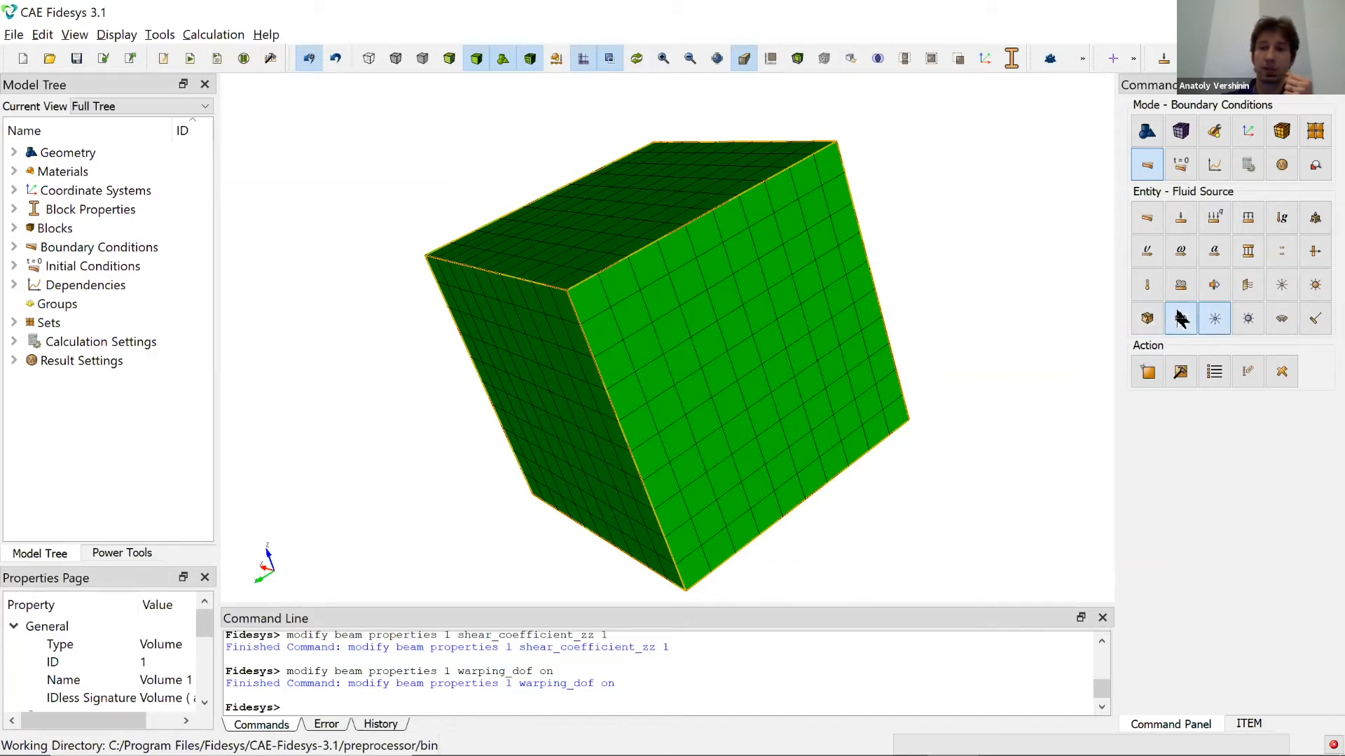
pyautogui.click(1217, 544)
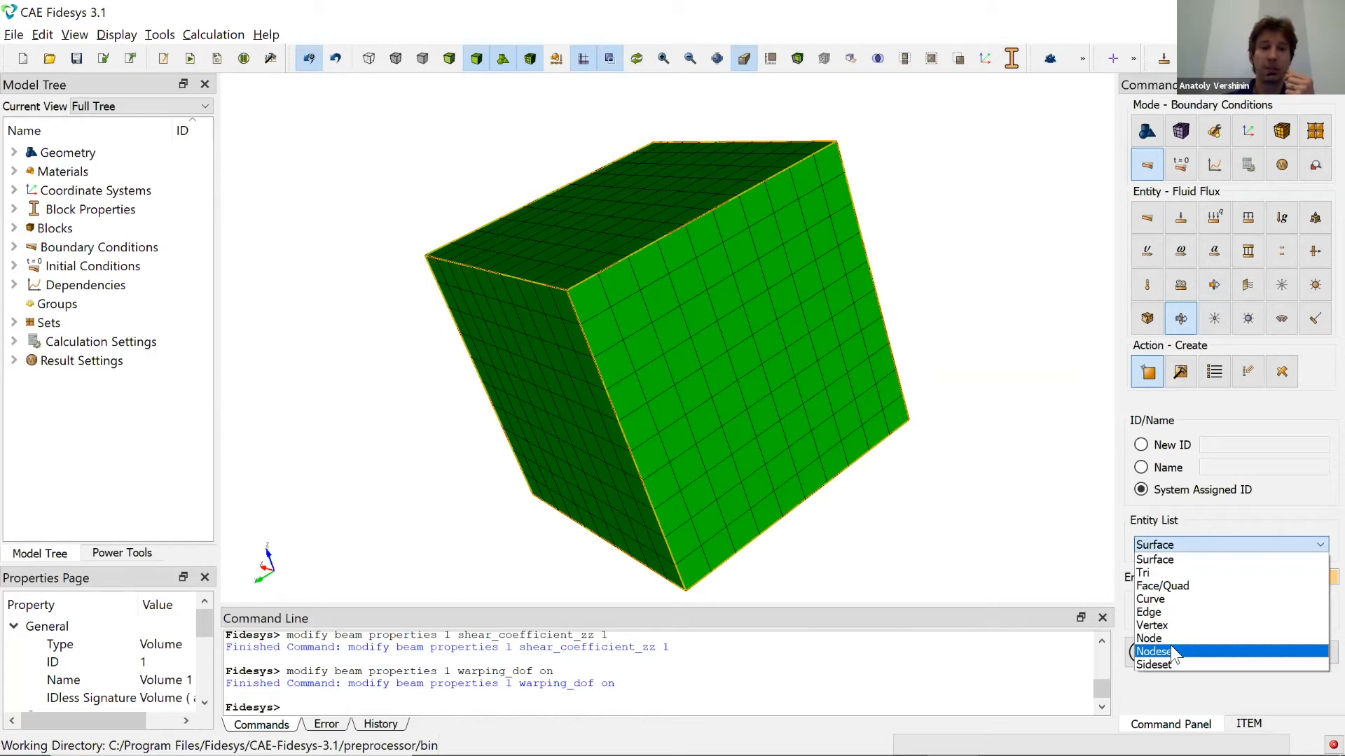
pyautogui.click(1238, 518)
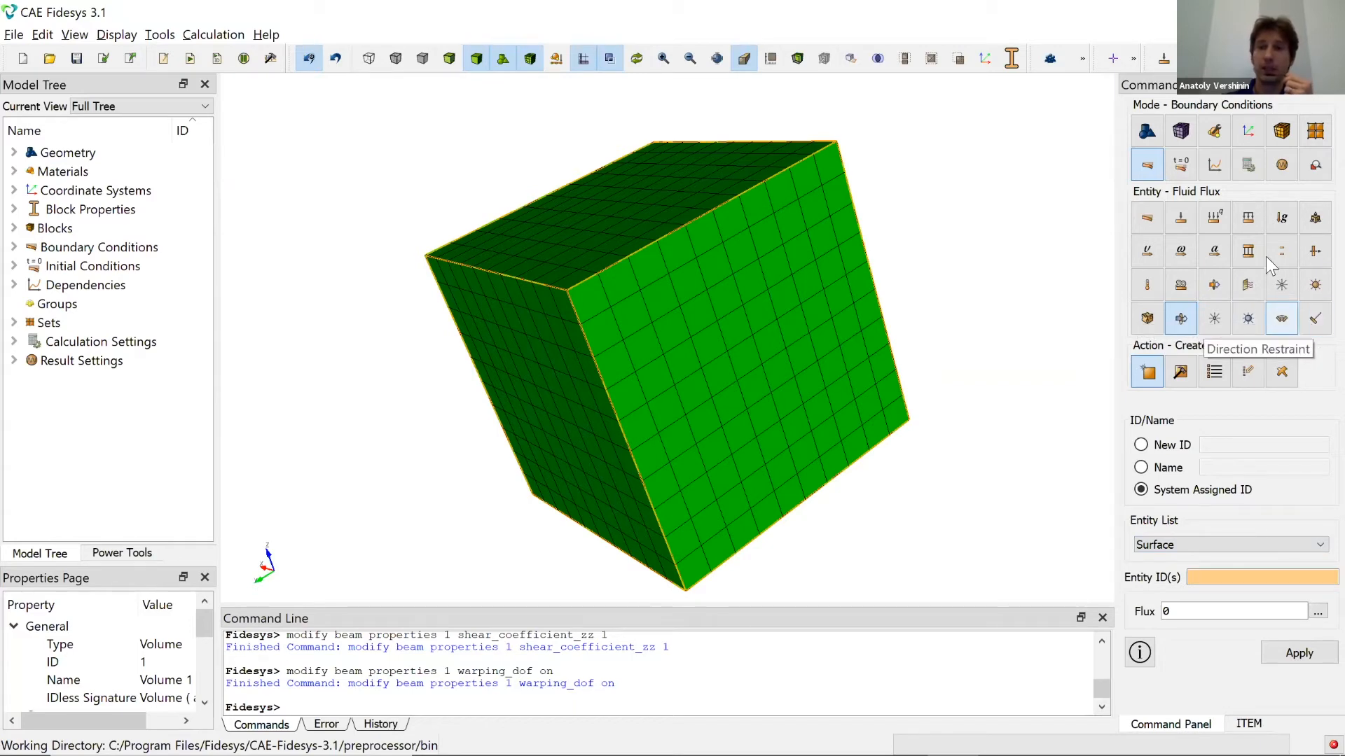
# Set up a 3D static calculation with Elasticity, Plasticity, Nonlinear geometry and Pore Fluid Transfer enabled in the model.
pyautogui.click(1238, 165)
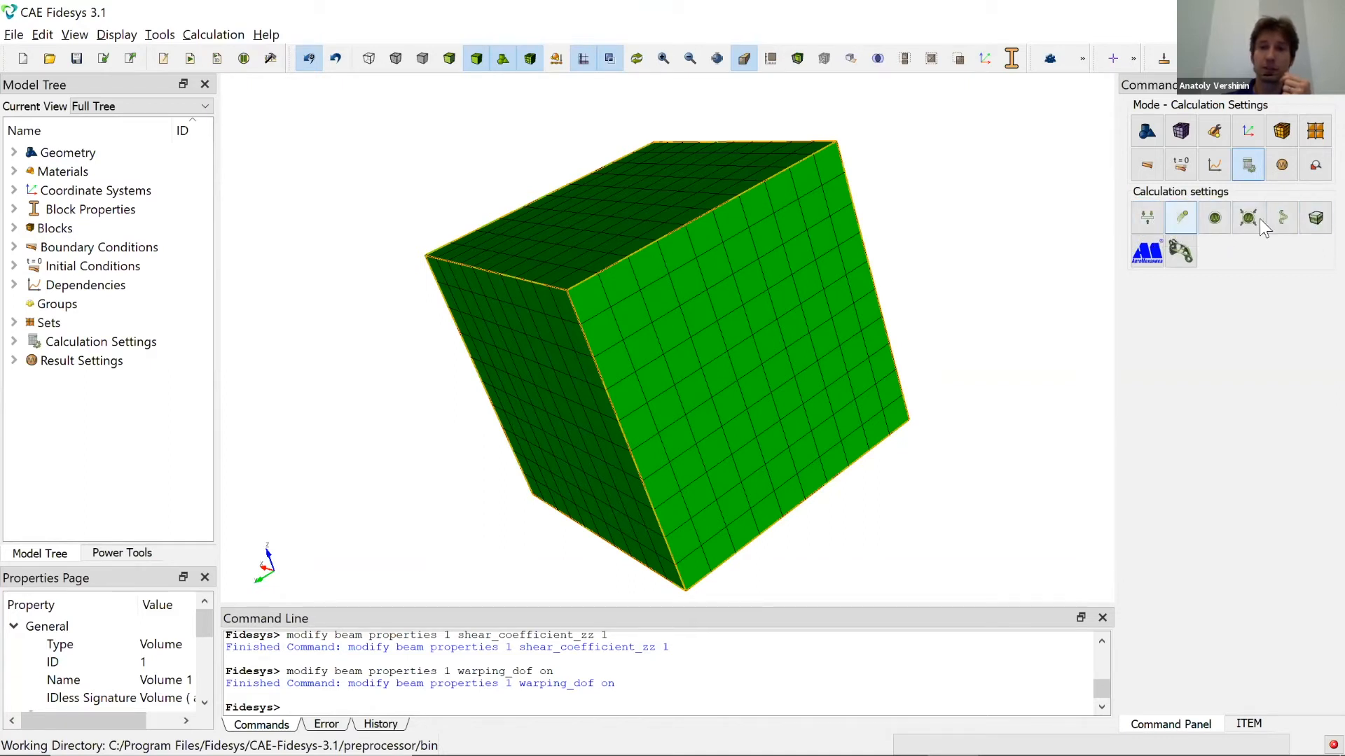
pyautogui.click(1147, 228)
pyautogui.click(1147, 304)
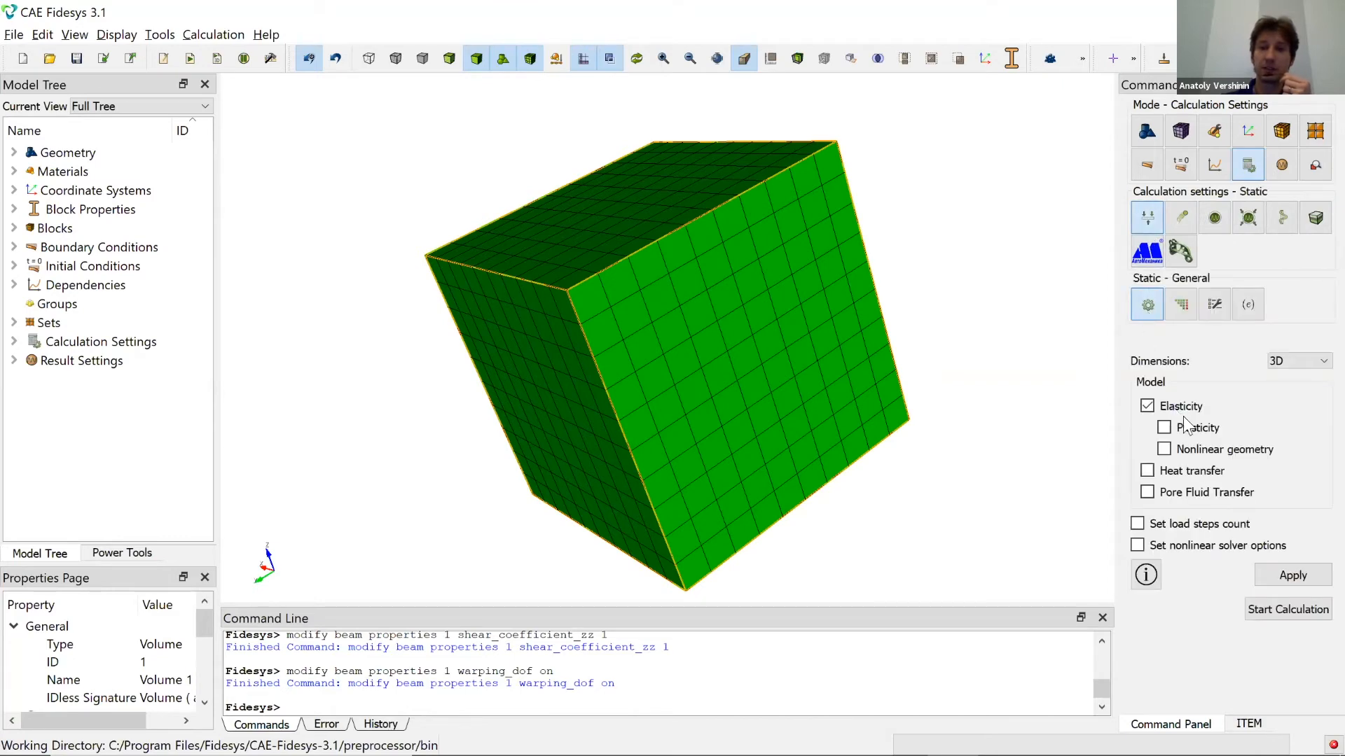
pyautogui.click(1281, 361)
pyautogui.click(1282, 336)
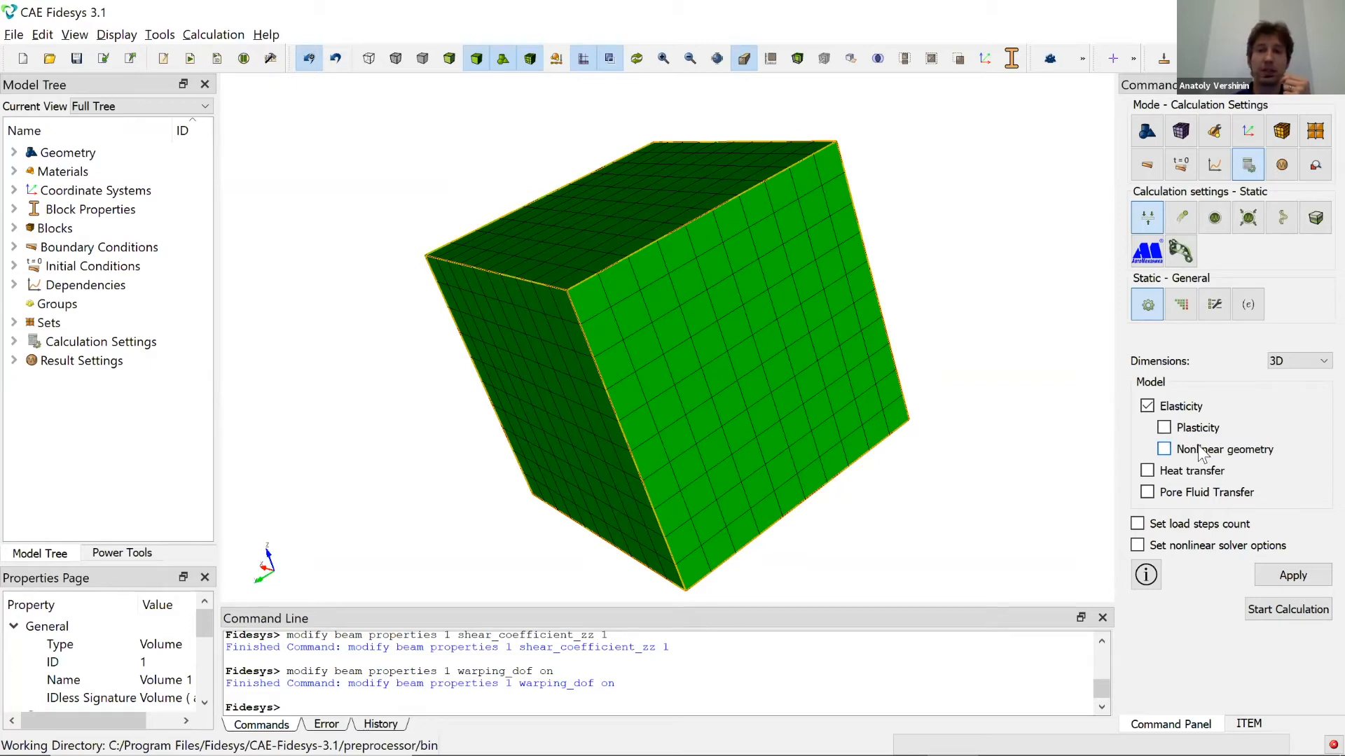
pyautogui.click(1162, 425)
pyautogui.click(1163, 448)
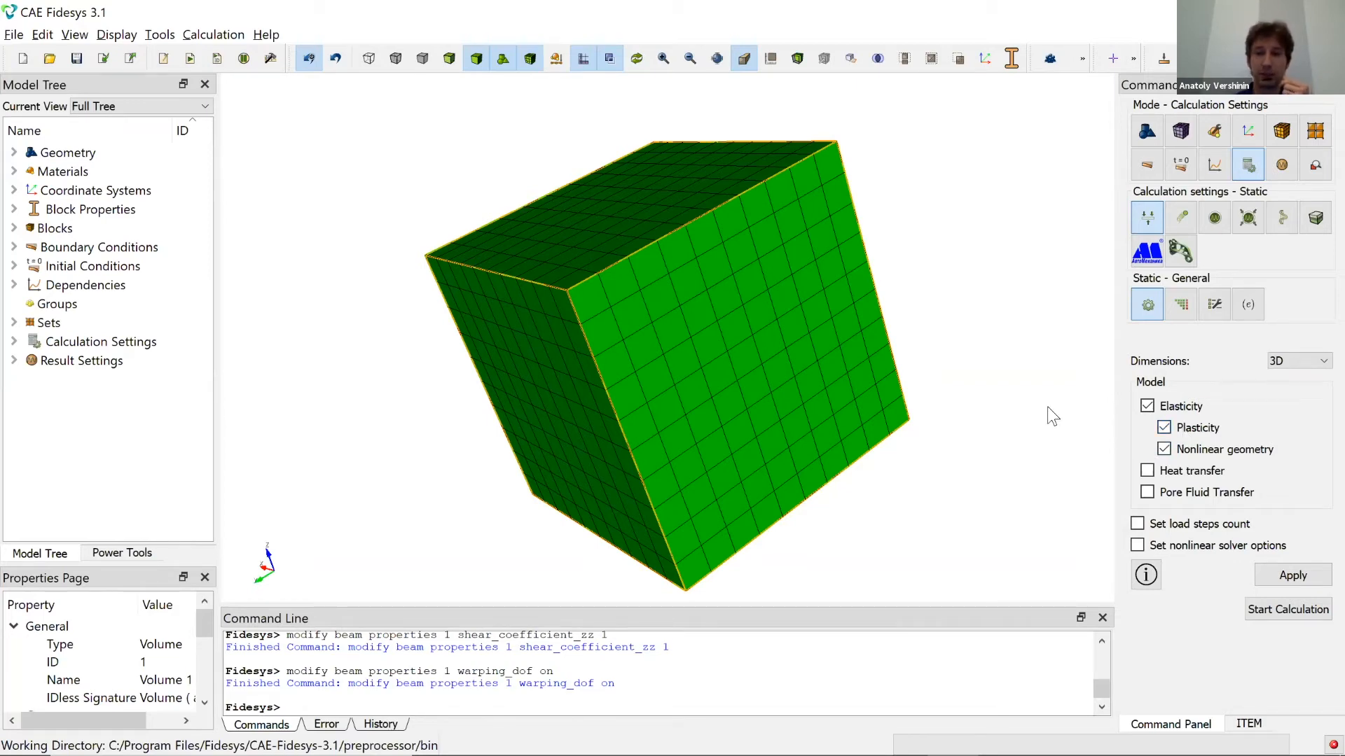
pyautogui.click(1147, 493)
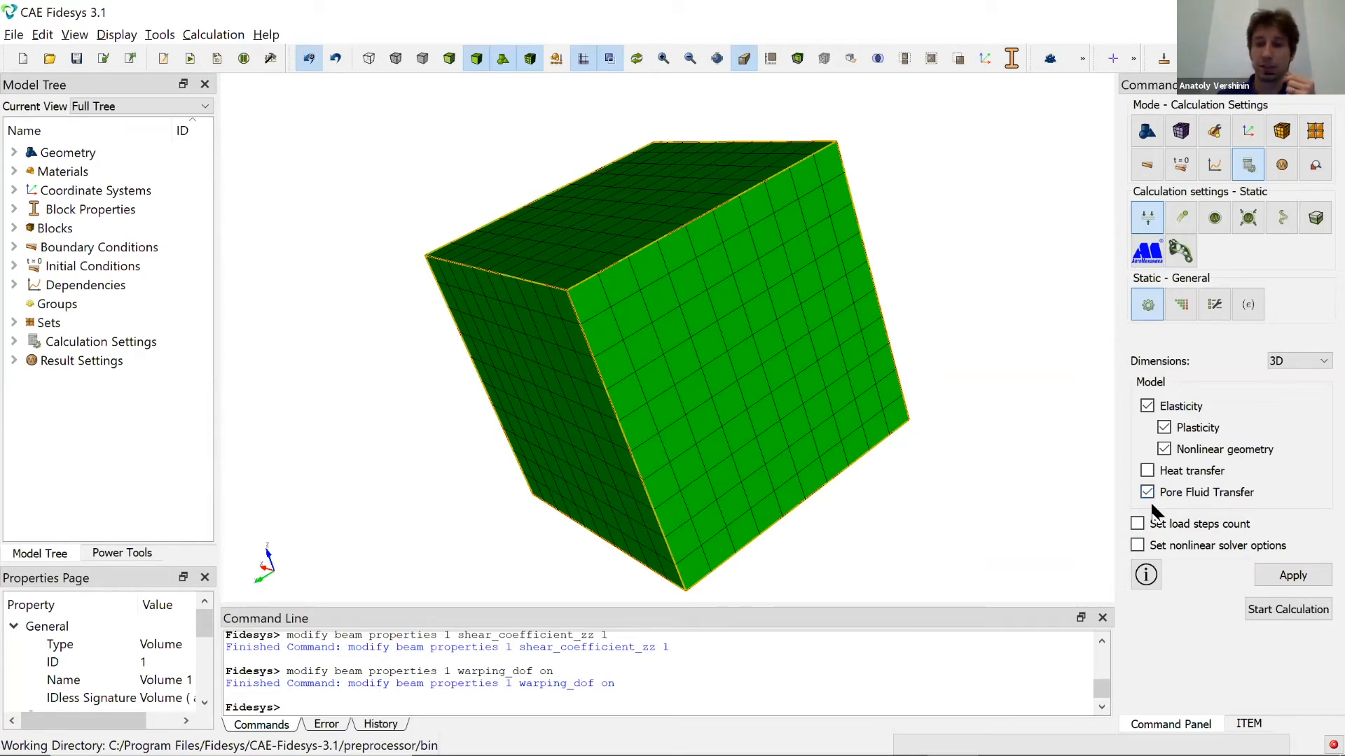
# Examine the nonlinear solver options of the static calculation in a widened settings view, leaving them disabled.
pyautogui.click(1138, 545)
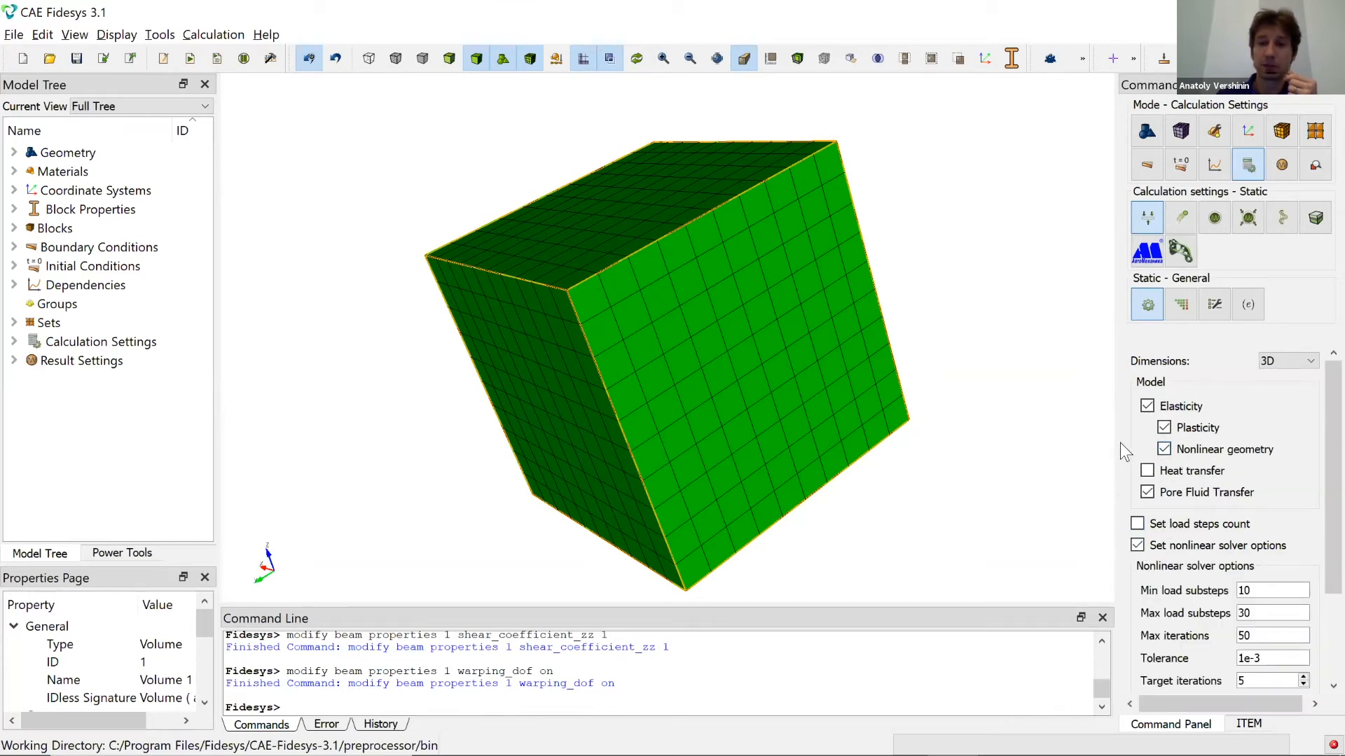
pyautogui.moveTo(1114, 450); pyautogui.dragTo(1056, 451)
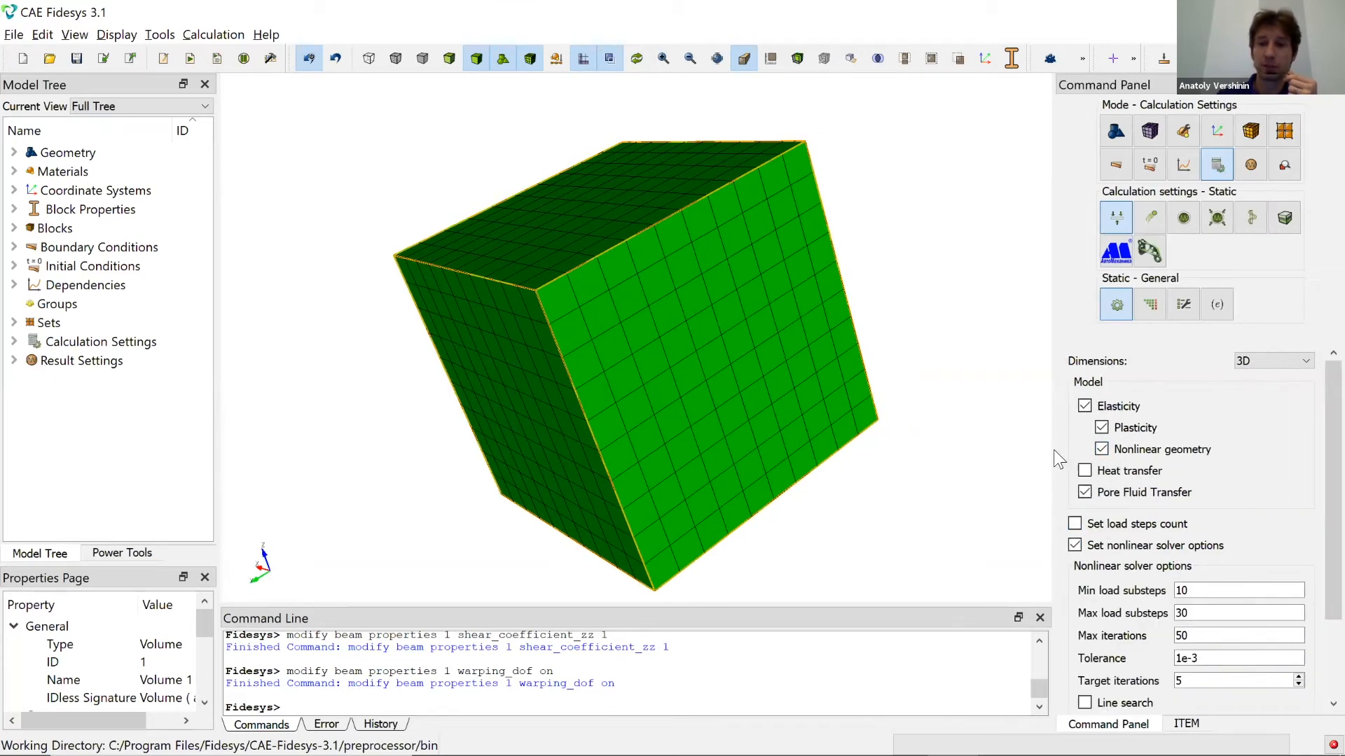
pyautogui.scroll(-2, 1192, 505)
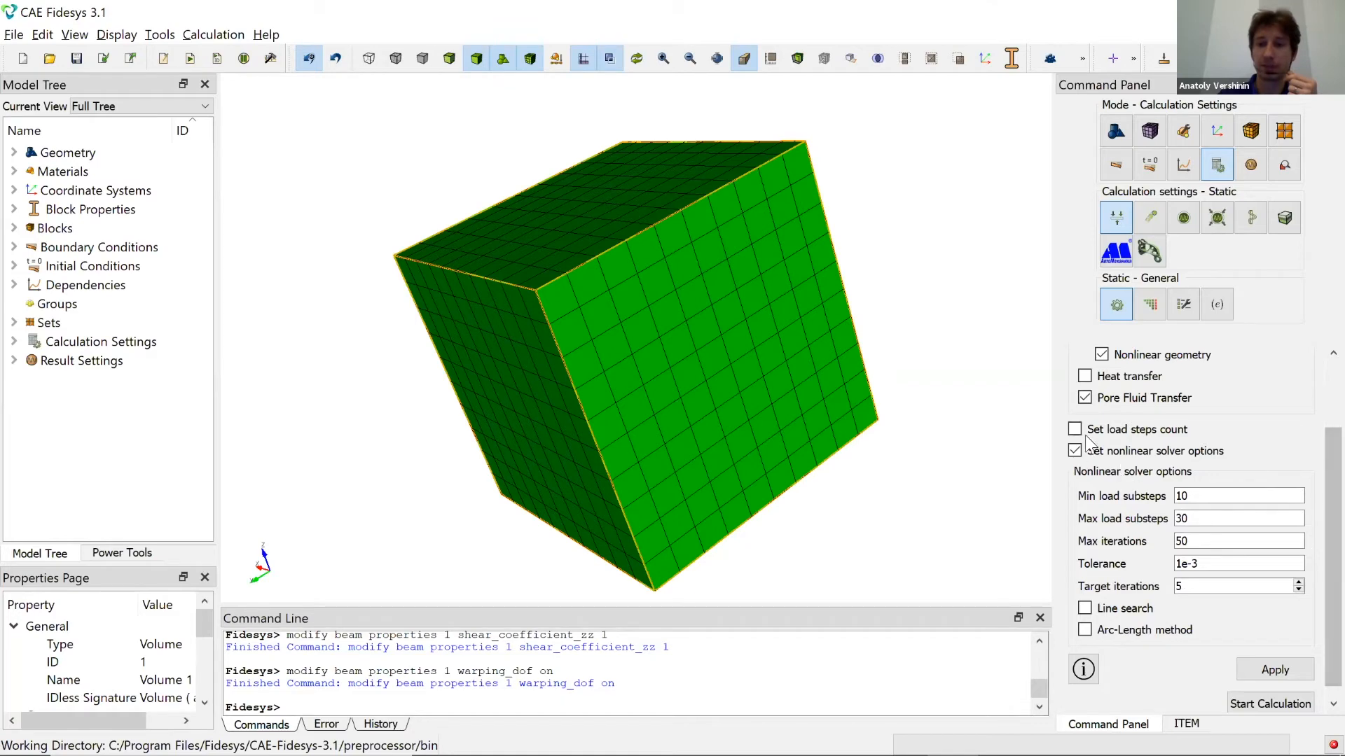
pyautogui.moveTo(951, 403); pyautogui.dragTo(955, 399)
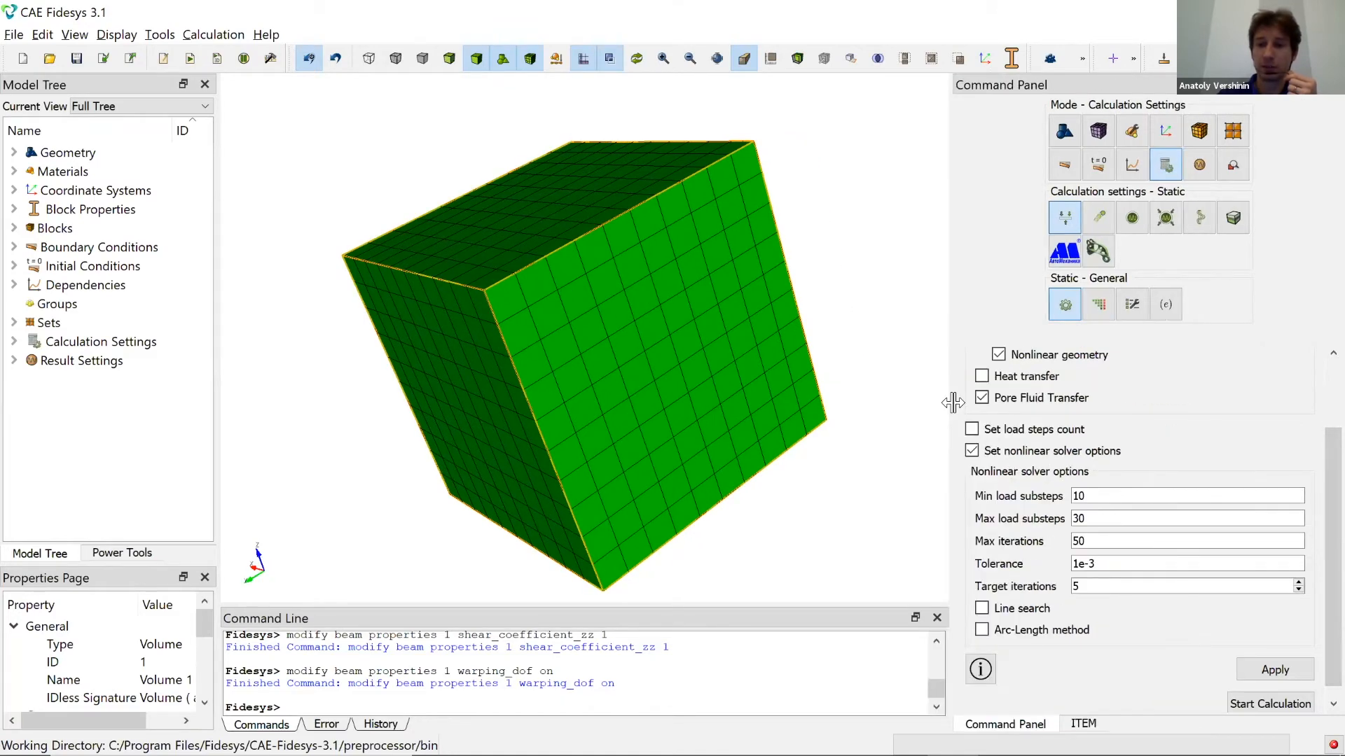
pyautogui.click(978, 451)
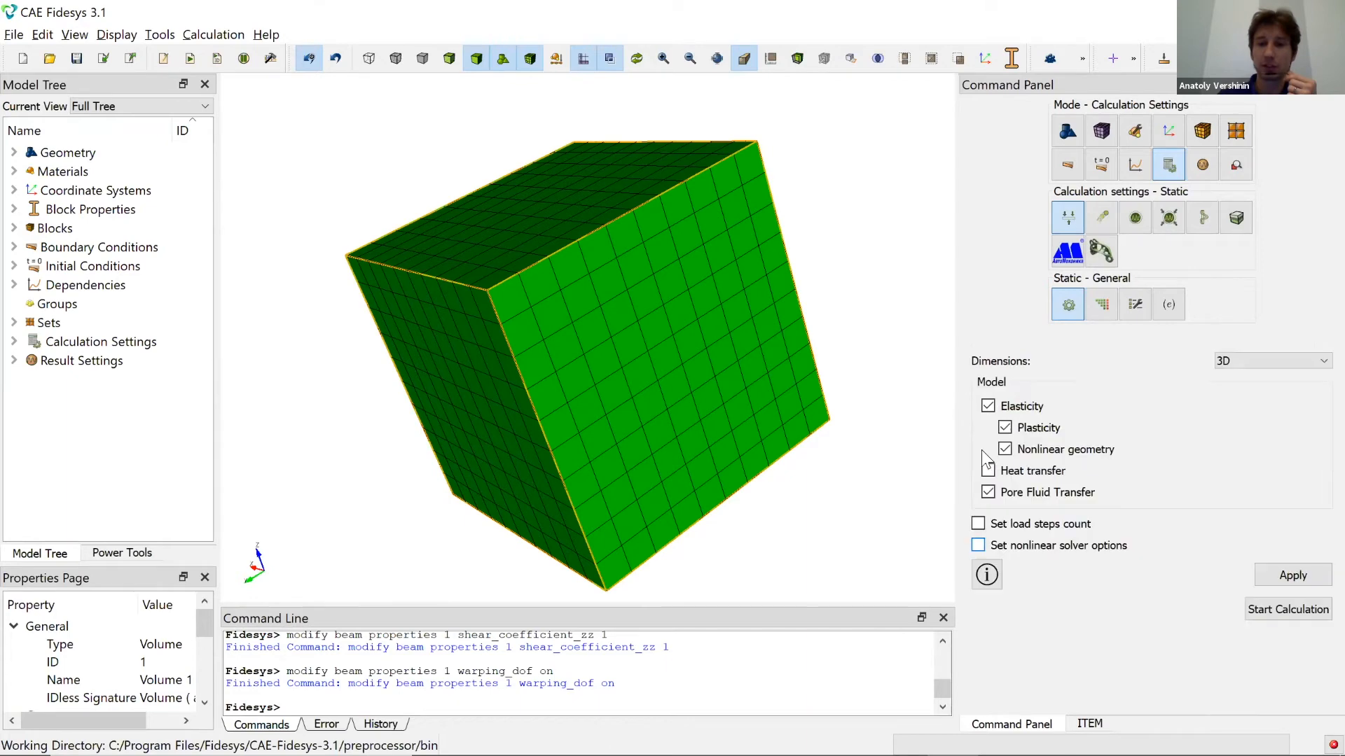
# Enable the load steps count for the static calculation, set it to 10 and open the loading step settings.
pyautogui.click(979, 527)
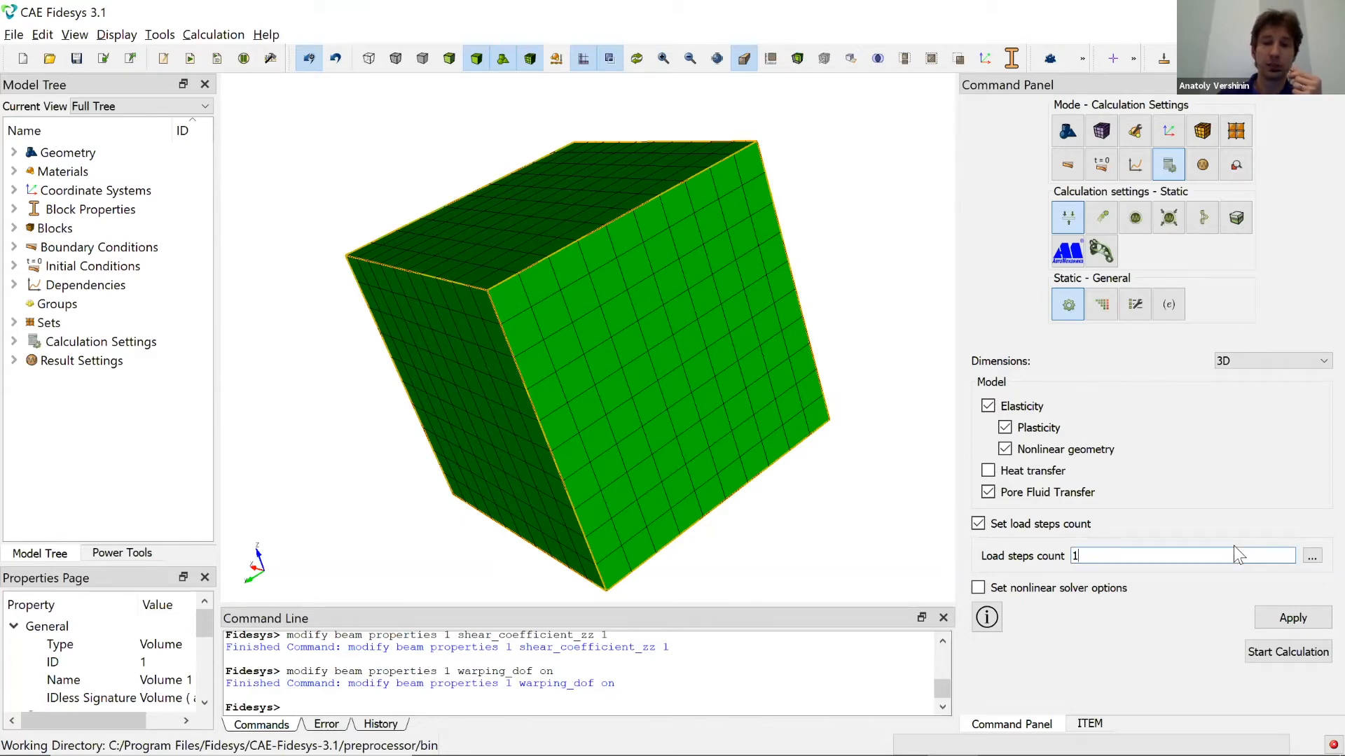
pyautogui.write('0')
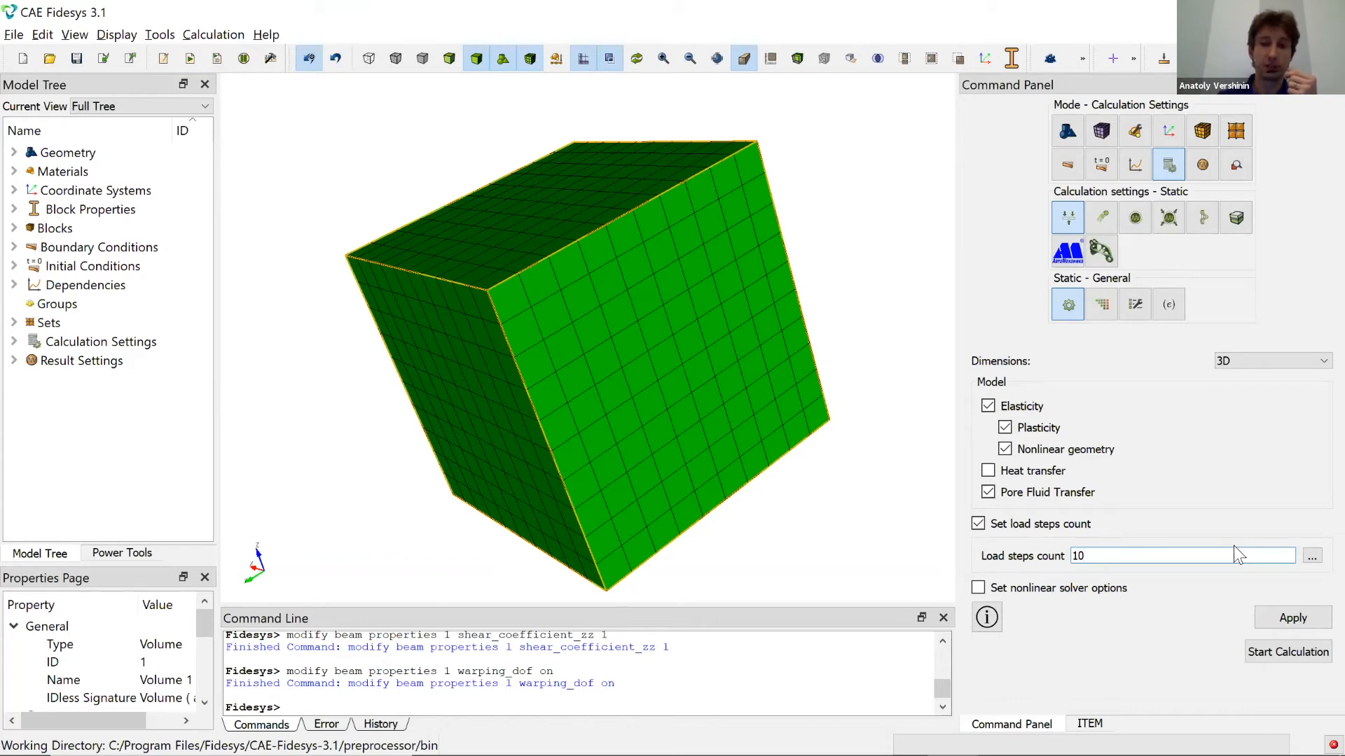
pyautogui.click(1312, 556)
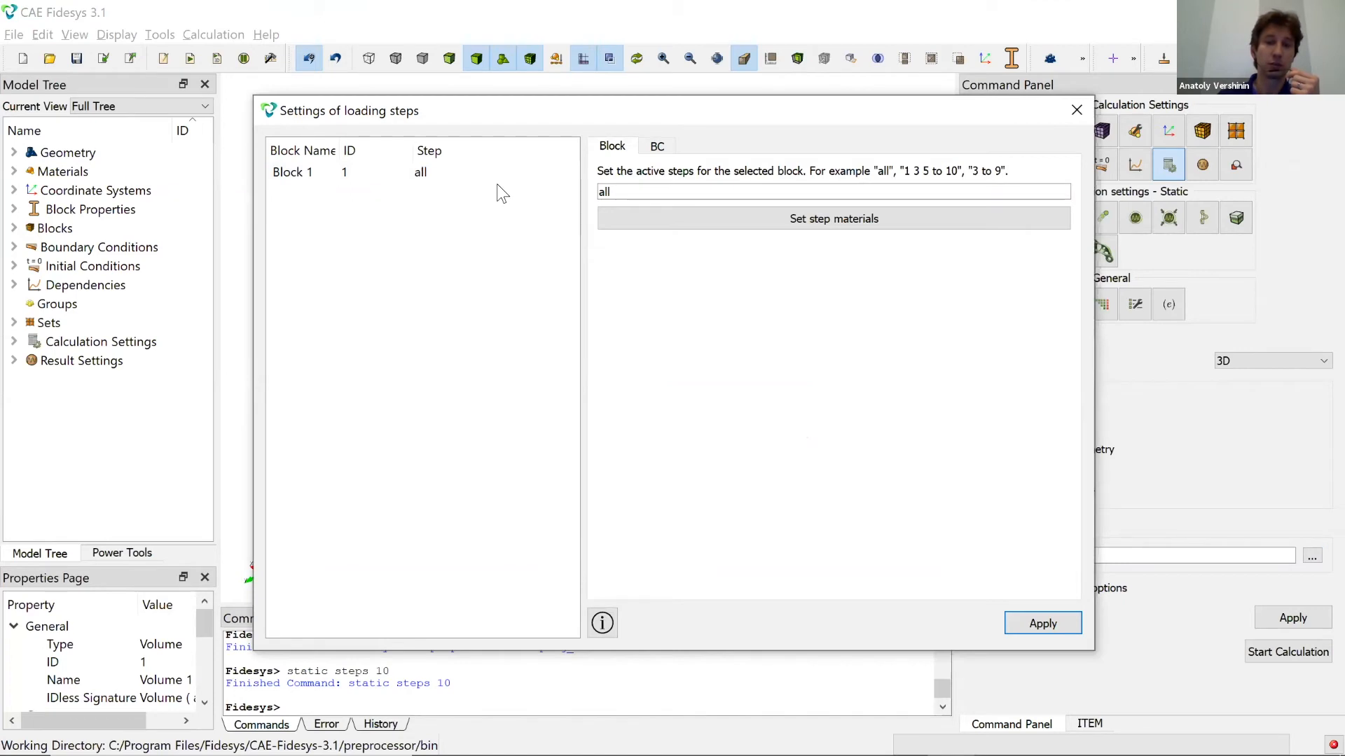
# Enter 3 as the active steps for Block 1 and close the loading step settings without applying.
pyautogui.click(645, 188)
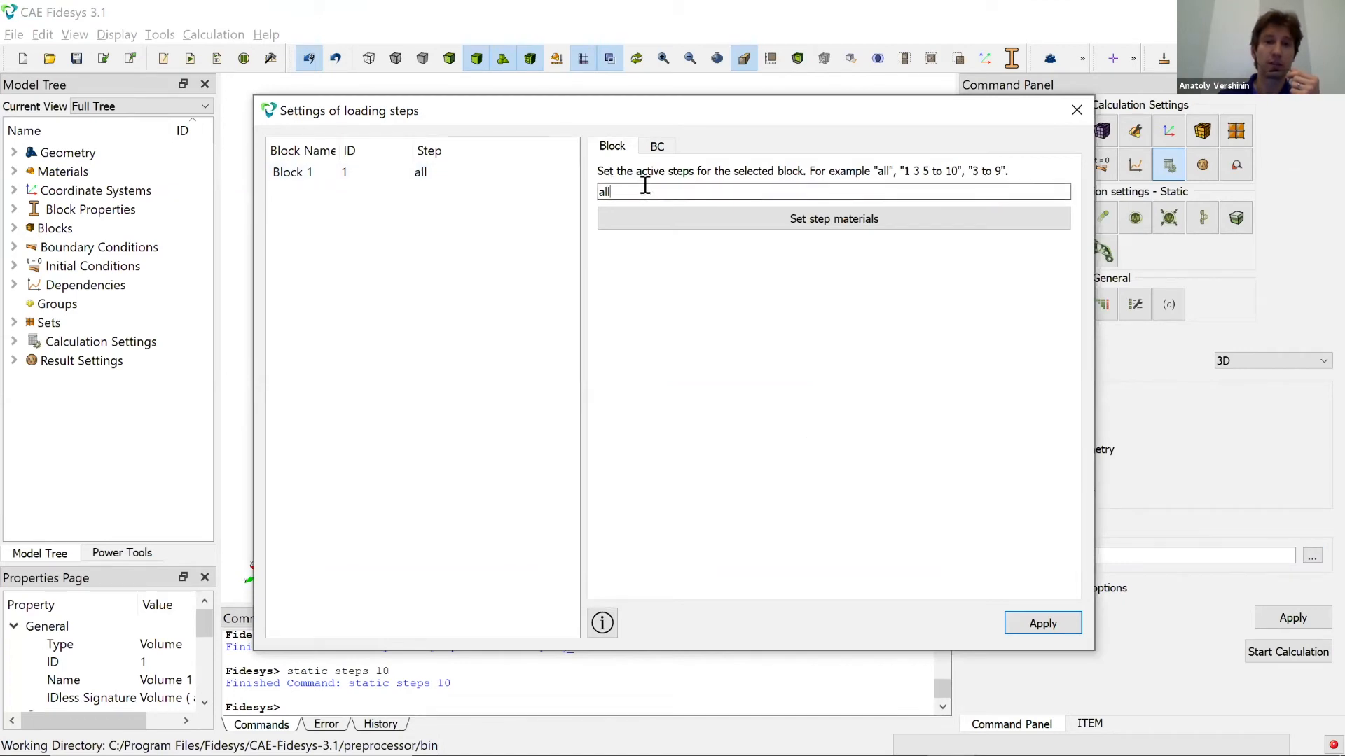
pyautogui.doubleClick(645, 188)
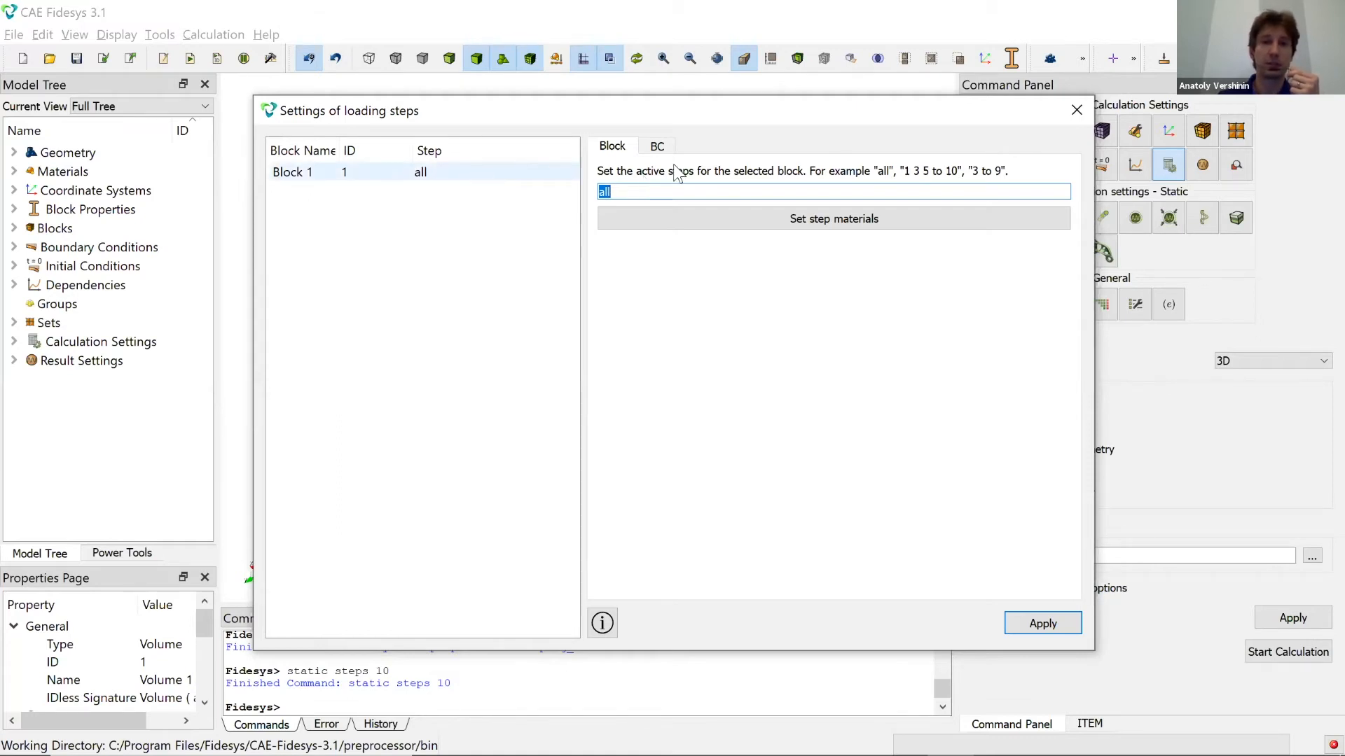
pyautogui.write('3')
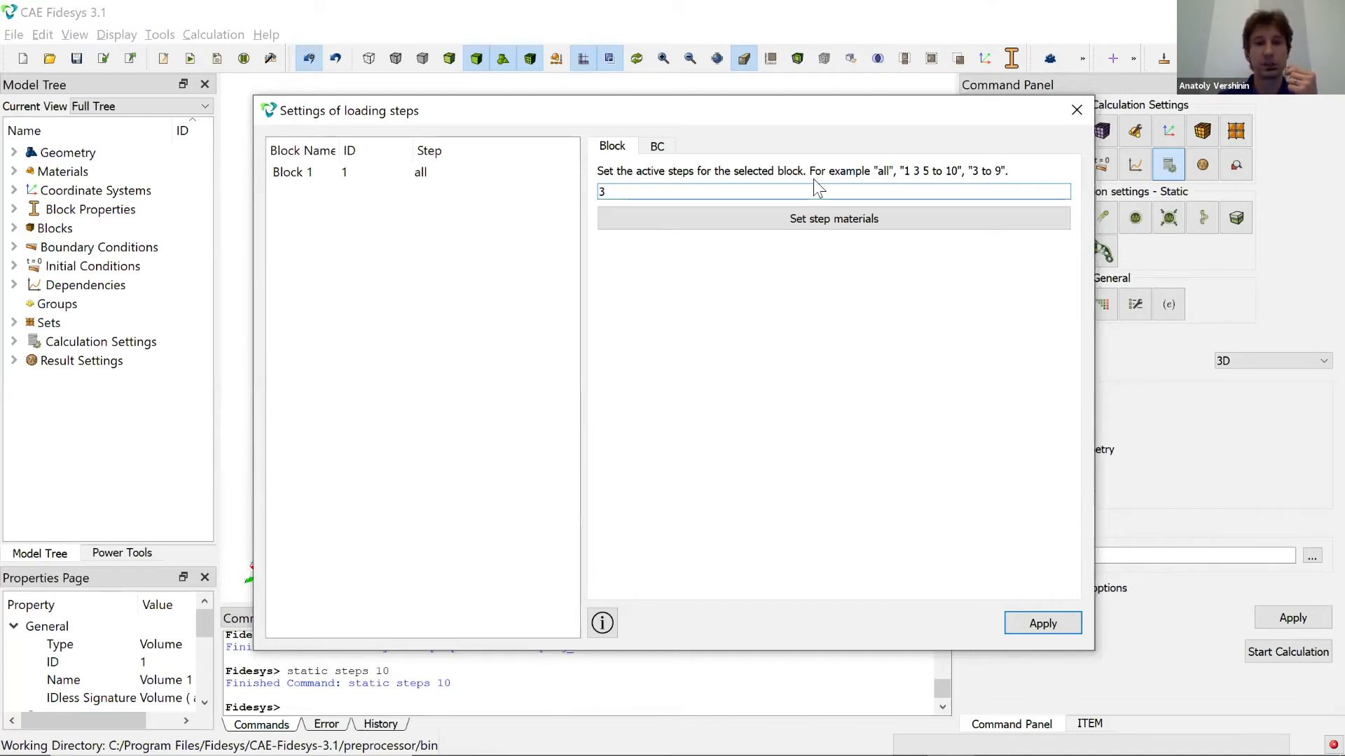
pyautogui.click(1074, 106)
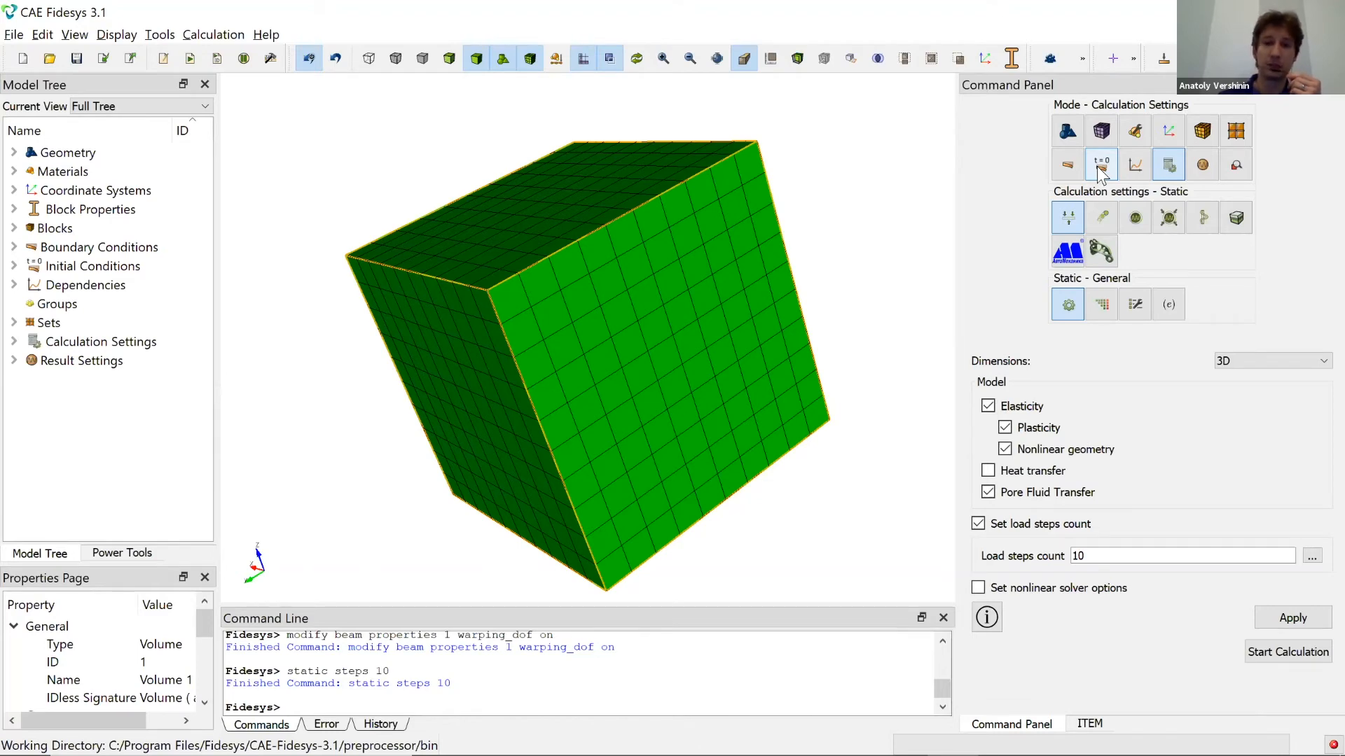
# Open the general settings of the transient analysis and compare the options of the Explicit and Implicit schemes.
pyautogui.click(1099, 215)
pyautogui.click(1074, 212)
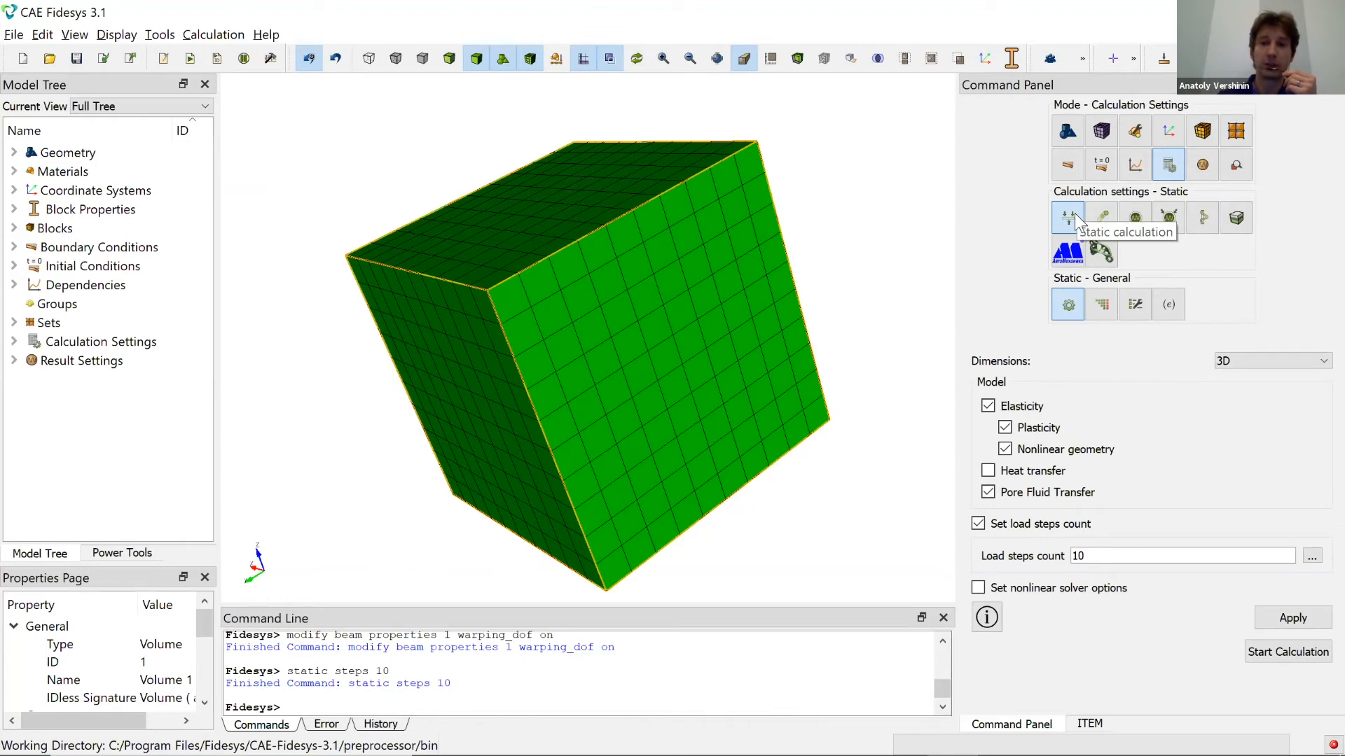
pyautogui.click(1096, 217)
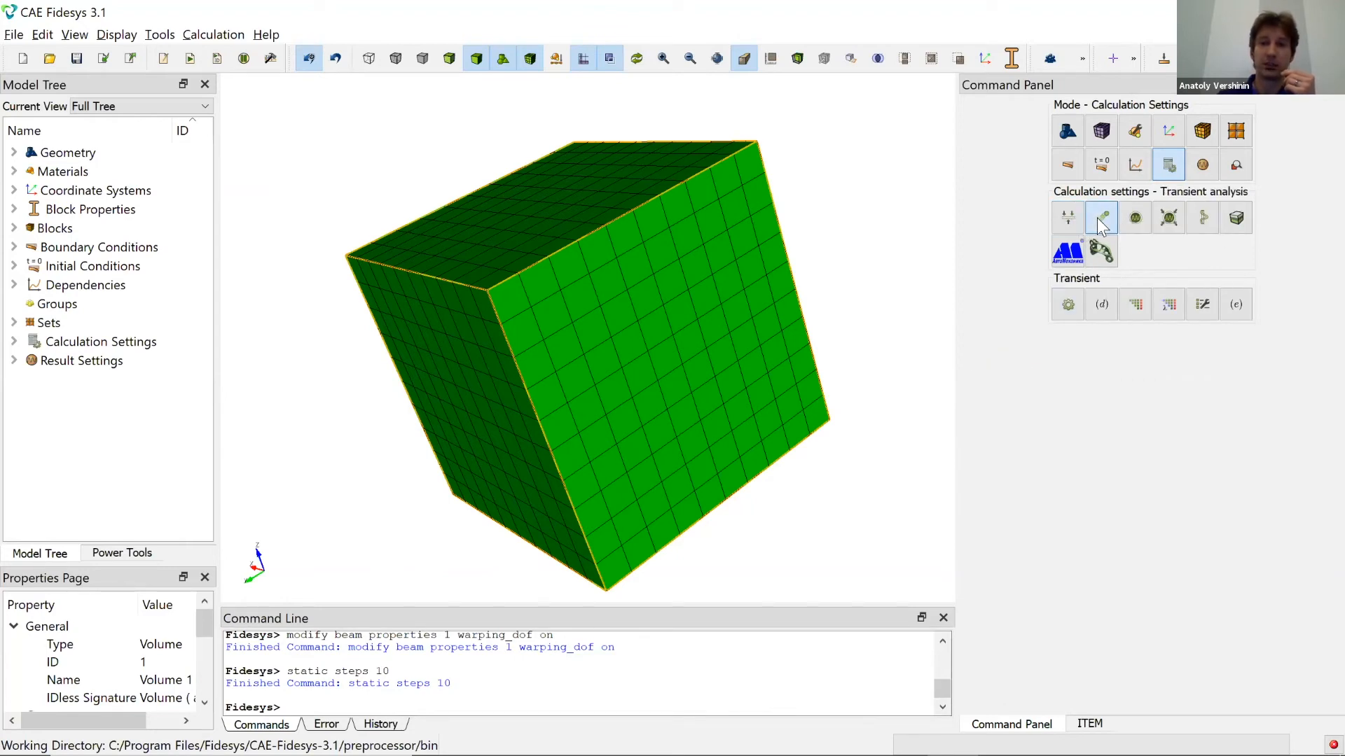
pyautogui.click(1066, 306)
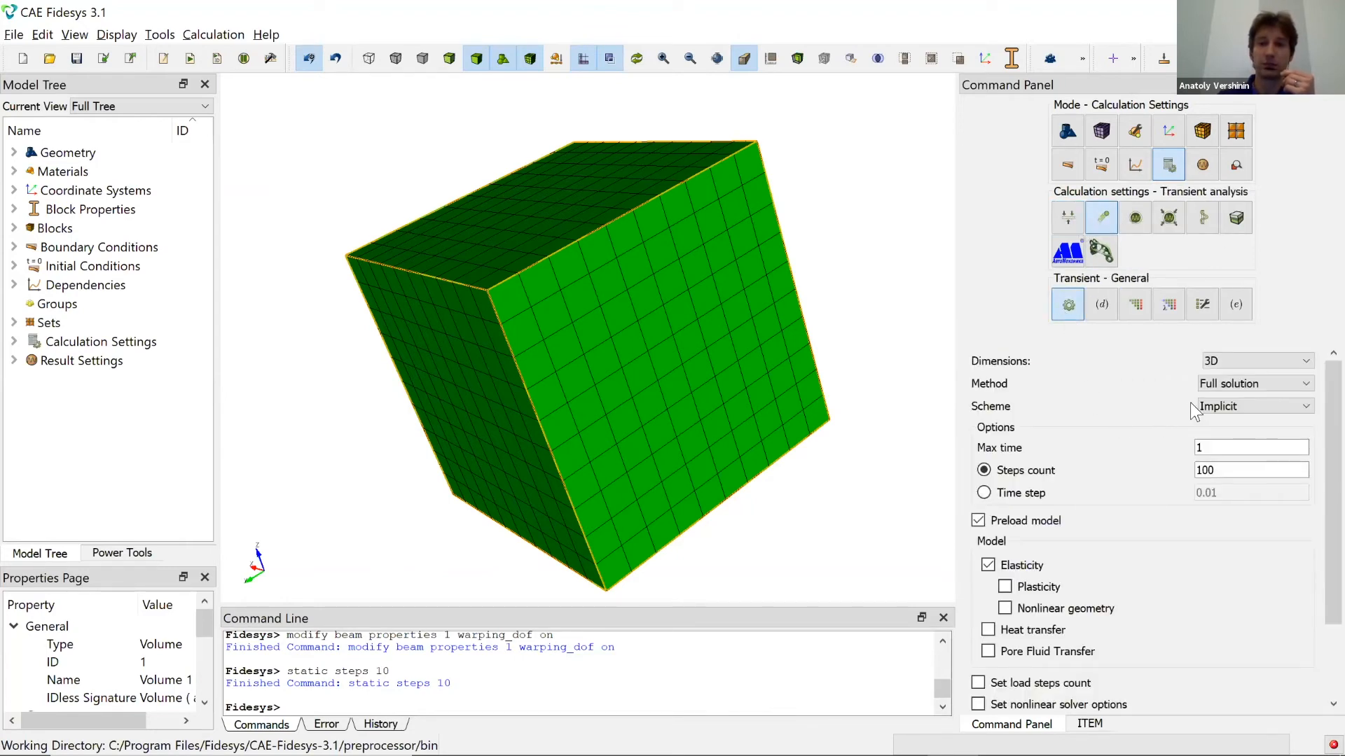
pyautogui.click(1213, 406)
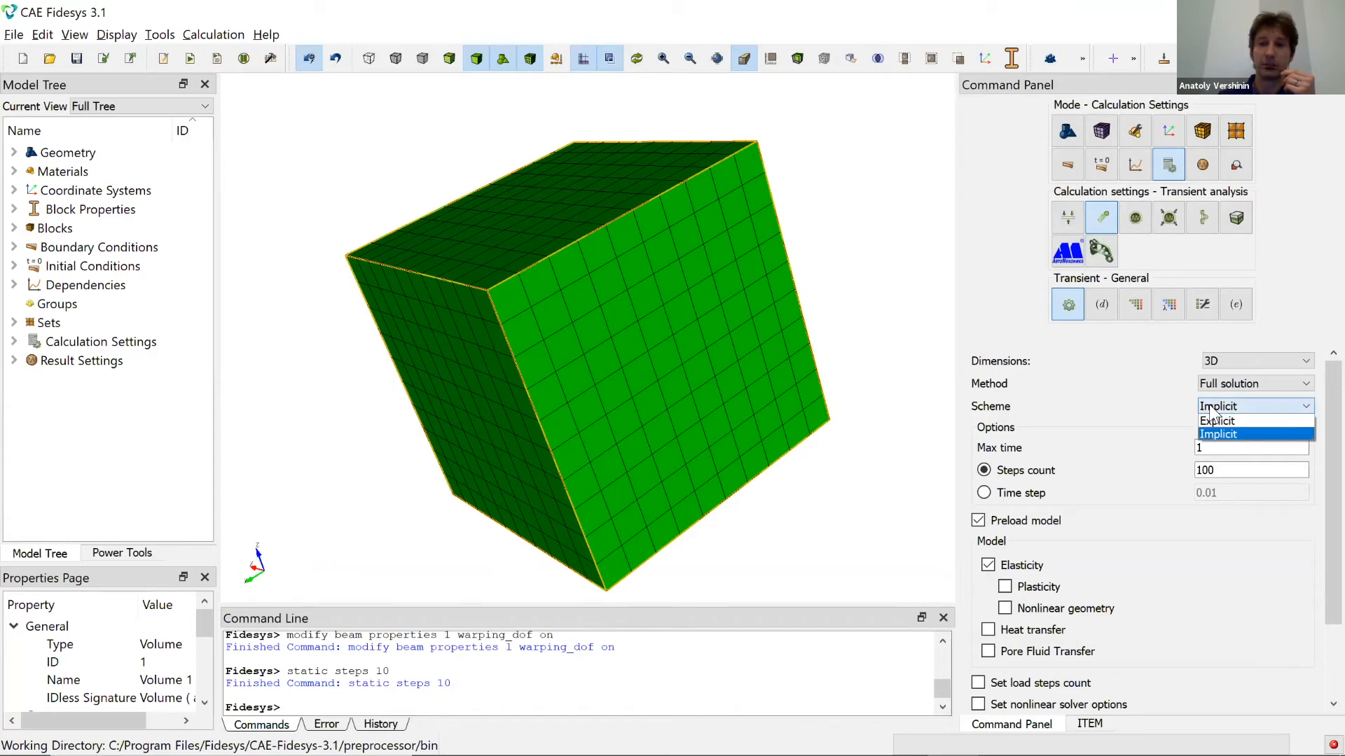
pyautogui.click(1247, 420)
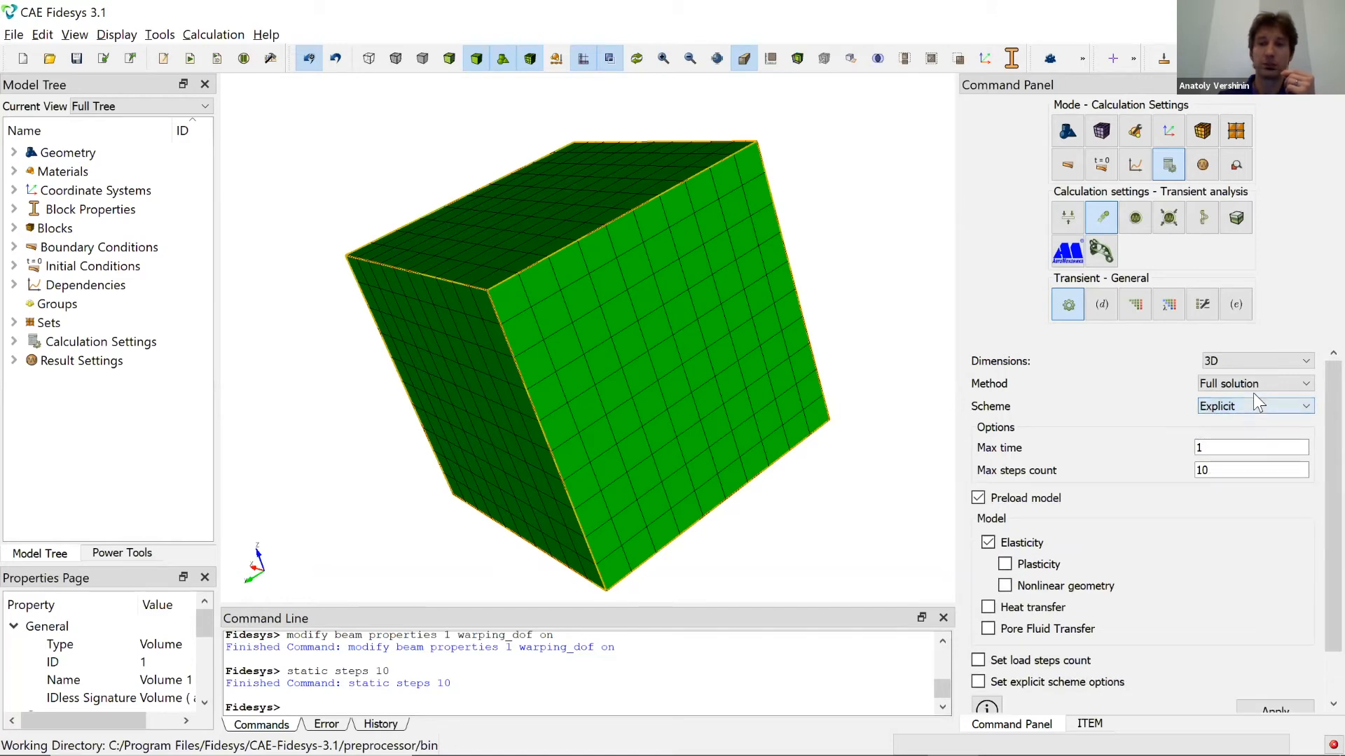
pyautogui.click(1258, 406)
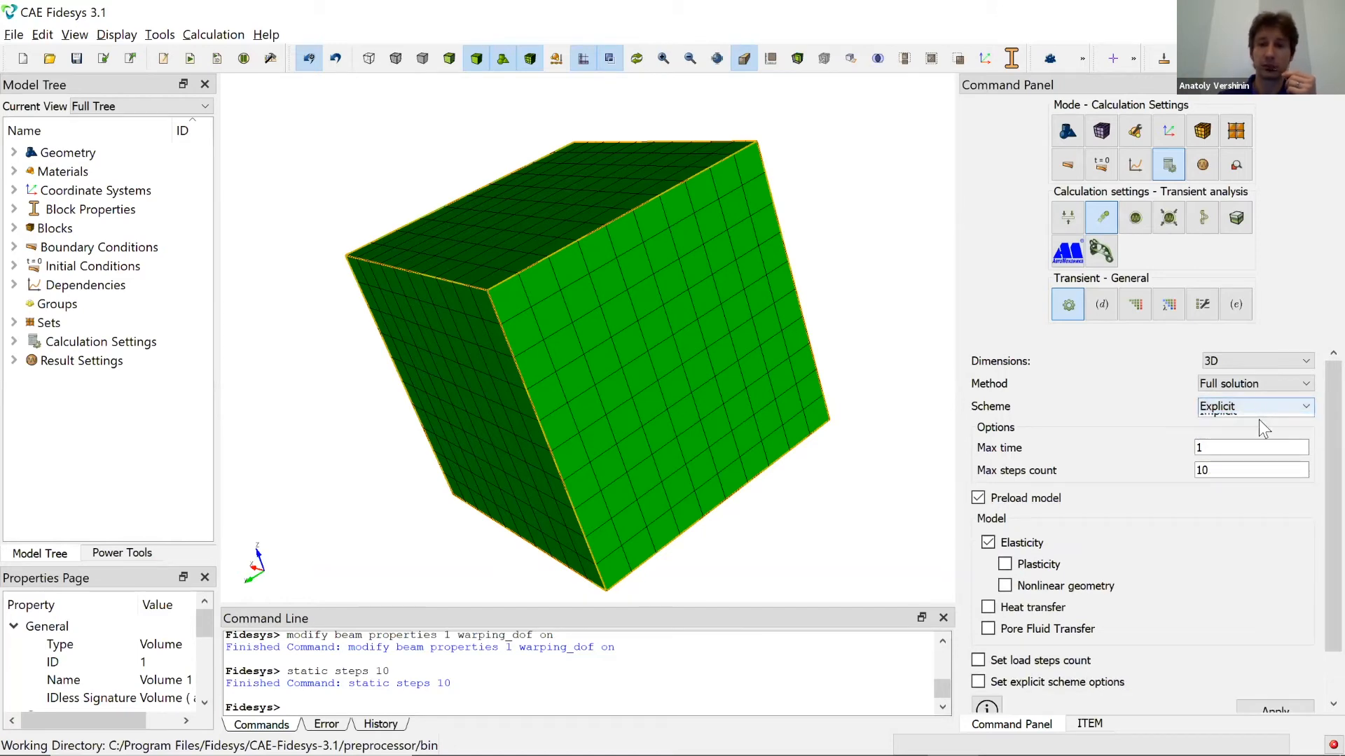
pyautogui.click(1259, 434)
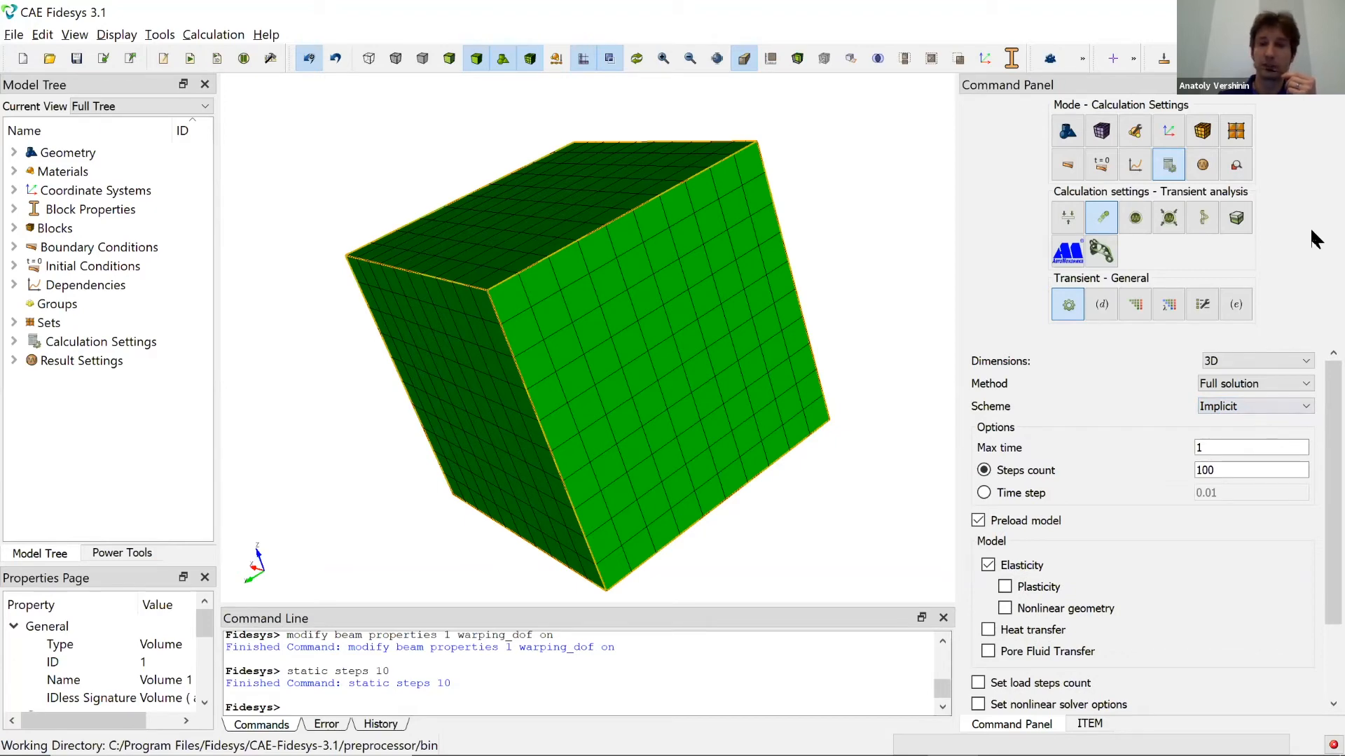
# View the calculation settings for mode frequency analysis, frequency analysis, buckling and effective properties in turn.
pyautogui.click(1135, 220)
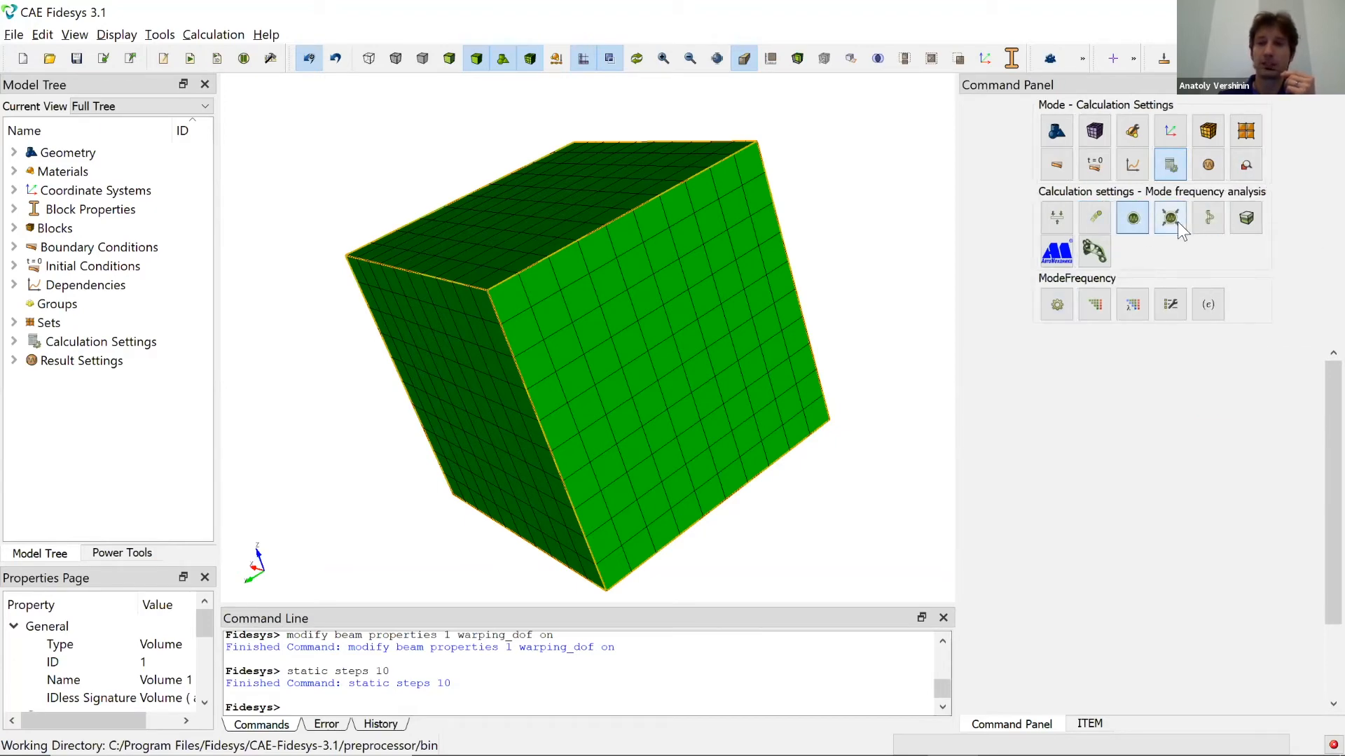
pyautogui.click(1177, 221)
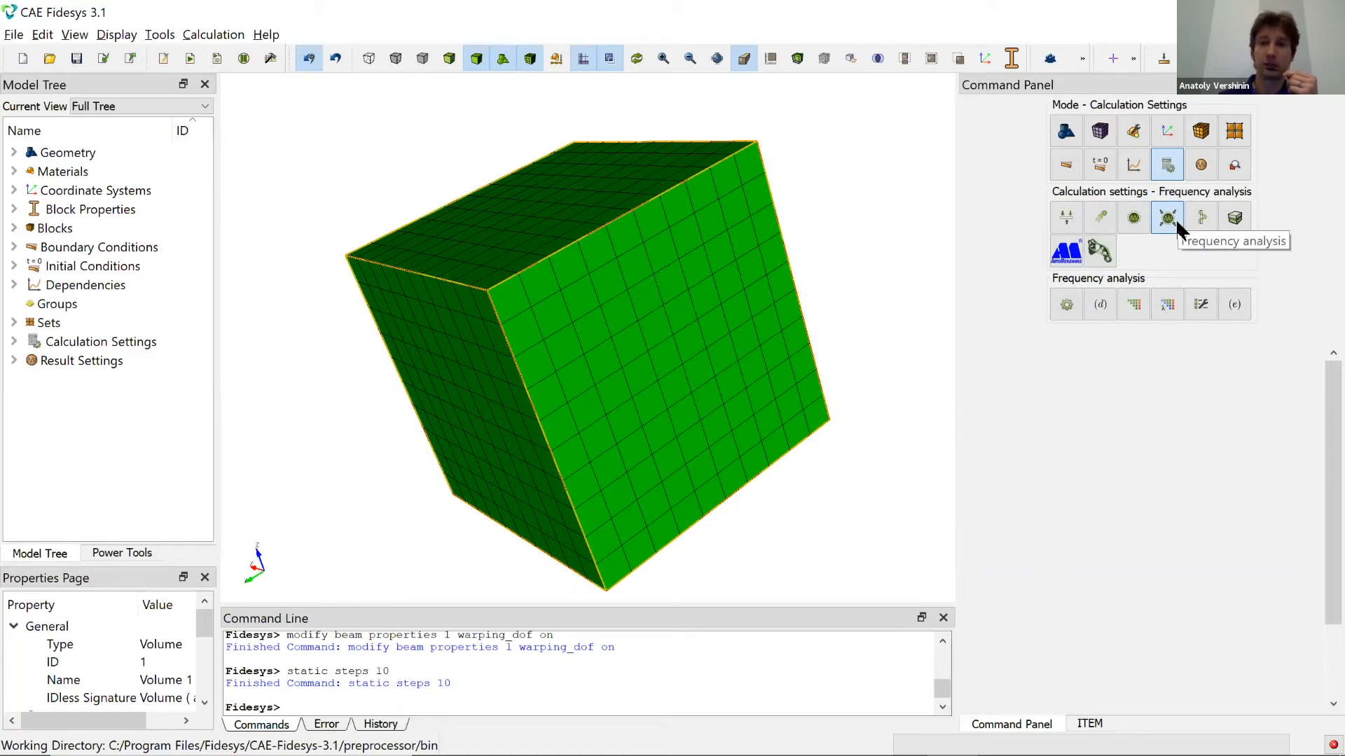
pyautogui.click(1199, 221)
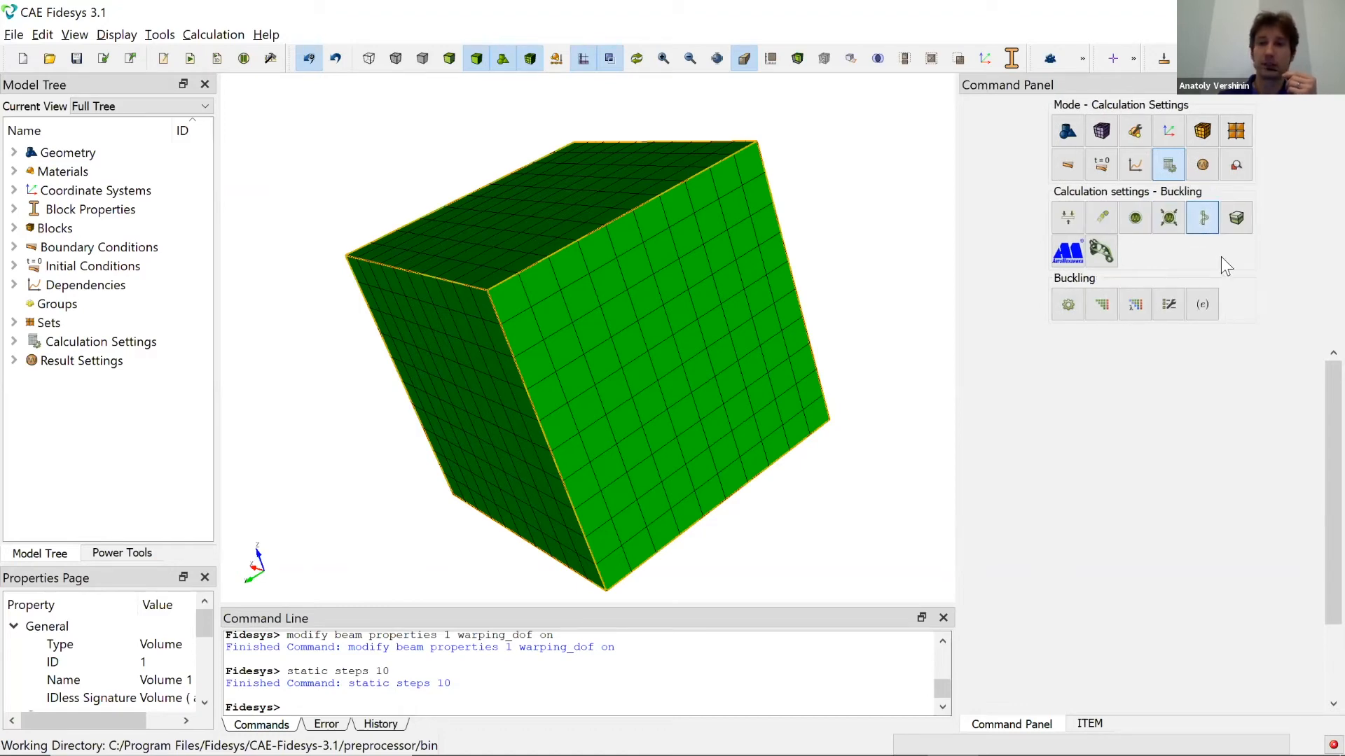
pyautogui.click(1236, 220)
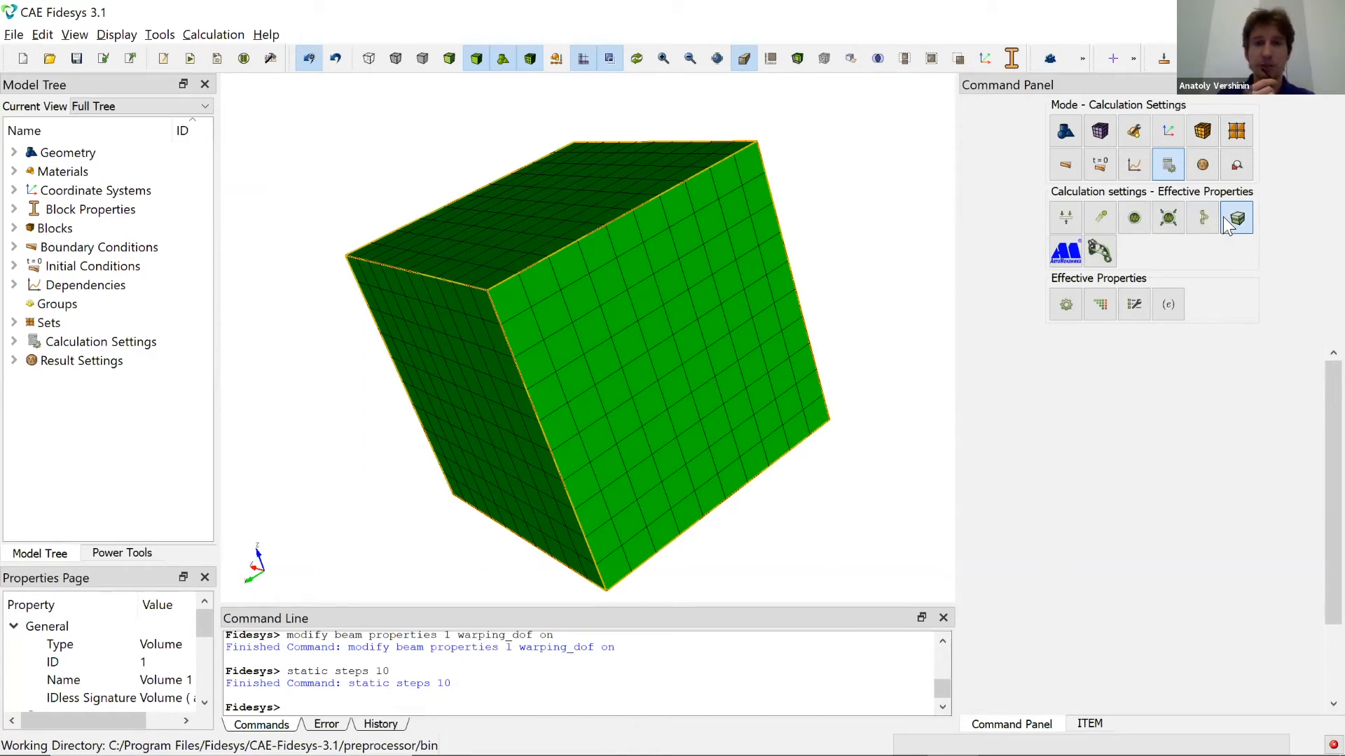
# Switch to the Fidesys at Coreform webinar presentation in PowerPoint, start the slide show from slide 16 and advance to the Wellbore stability analysis slide.
pyautogui.hotkey('alt', 'Tab')
pyautogui.hotkey('alt', 'Tab')
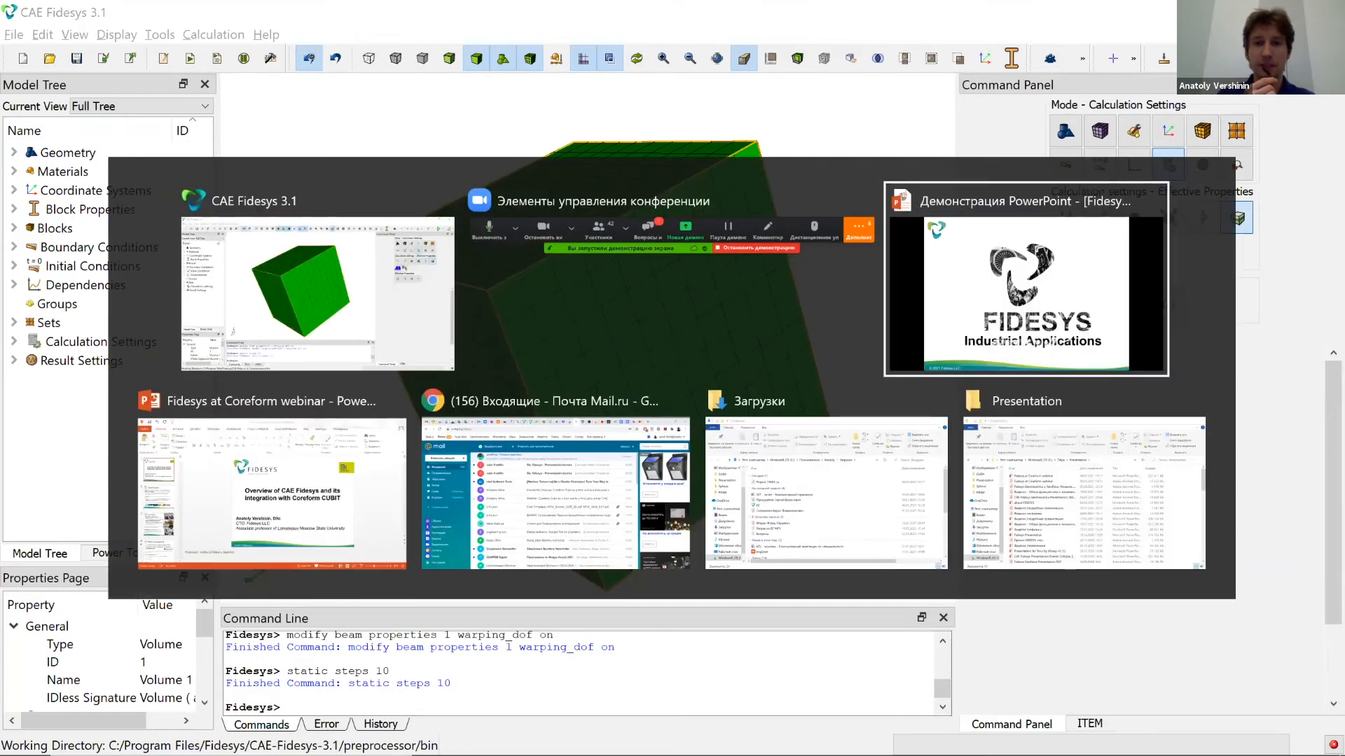
pyautogui.hotkey('alt', 'Tab')
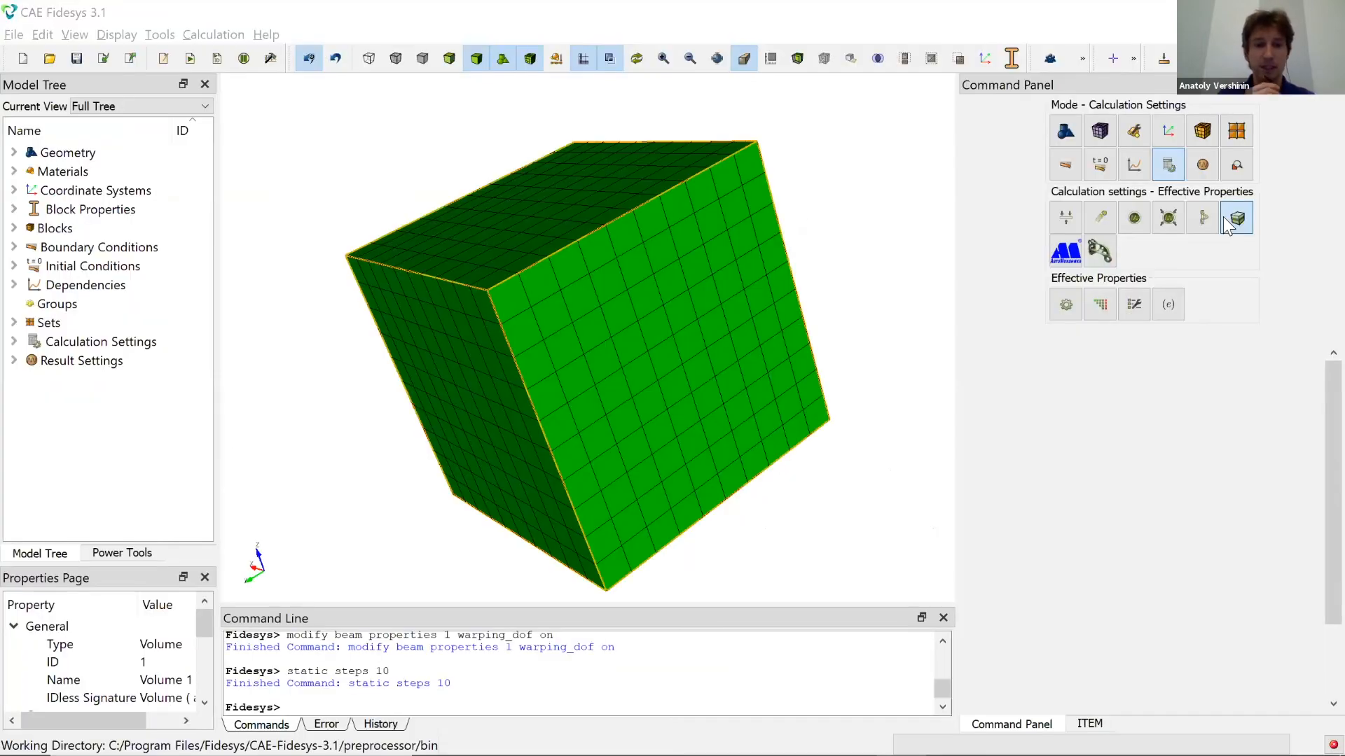
pyautogui.hotkey('alt', 'Tab')
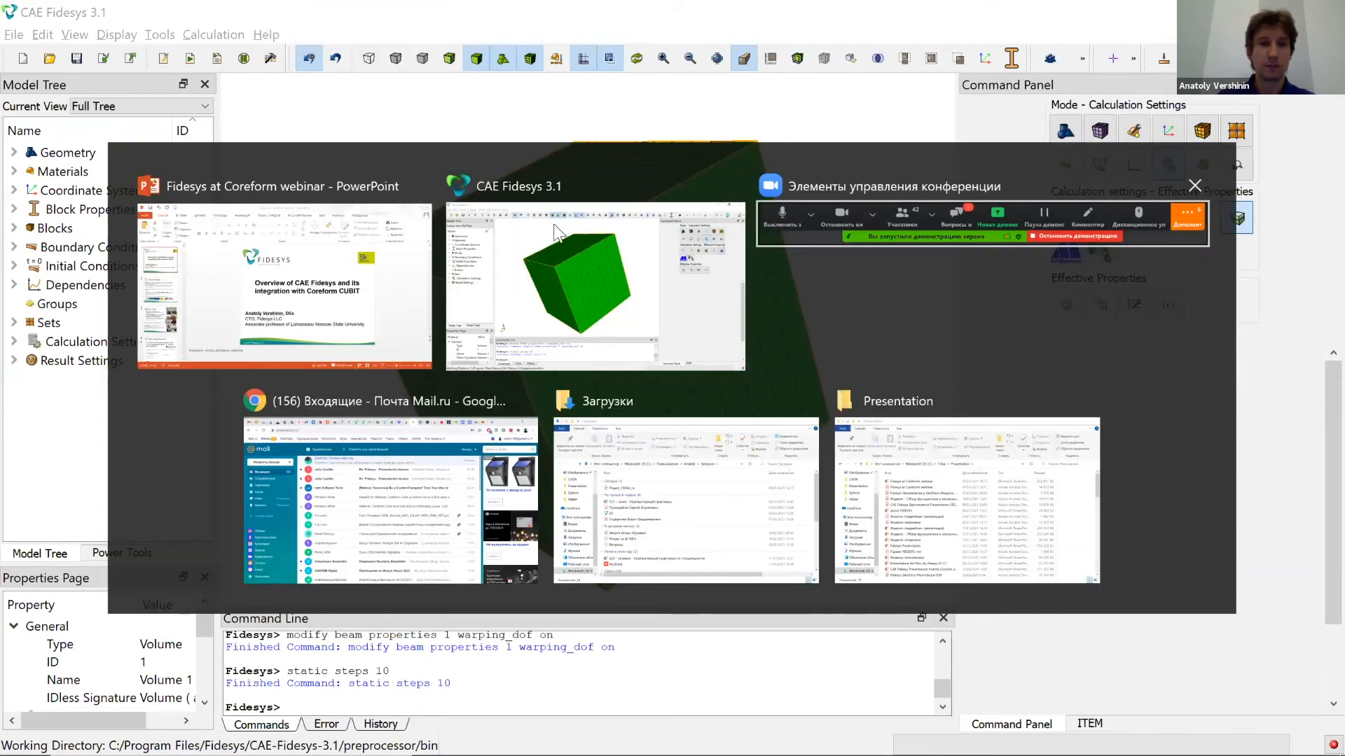
pyautogui.click(239, 290)
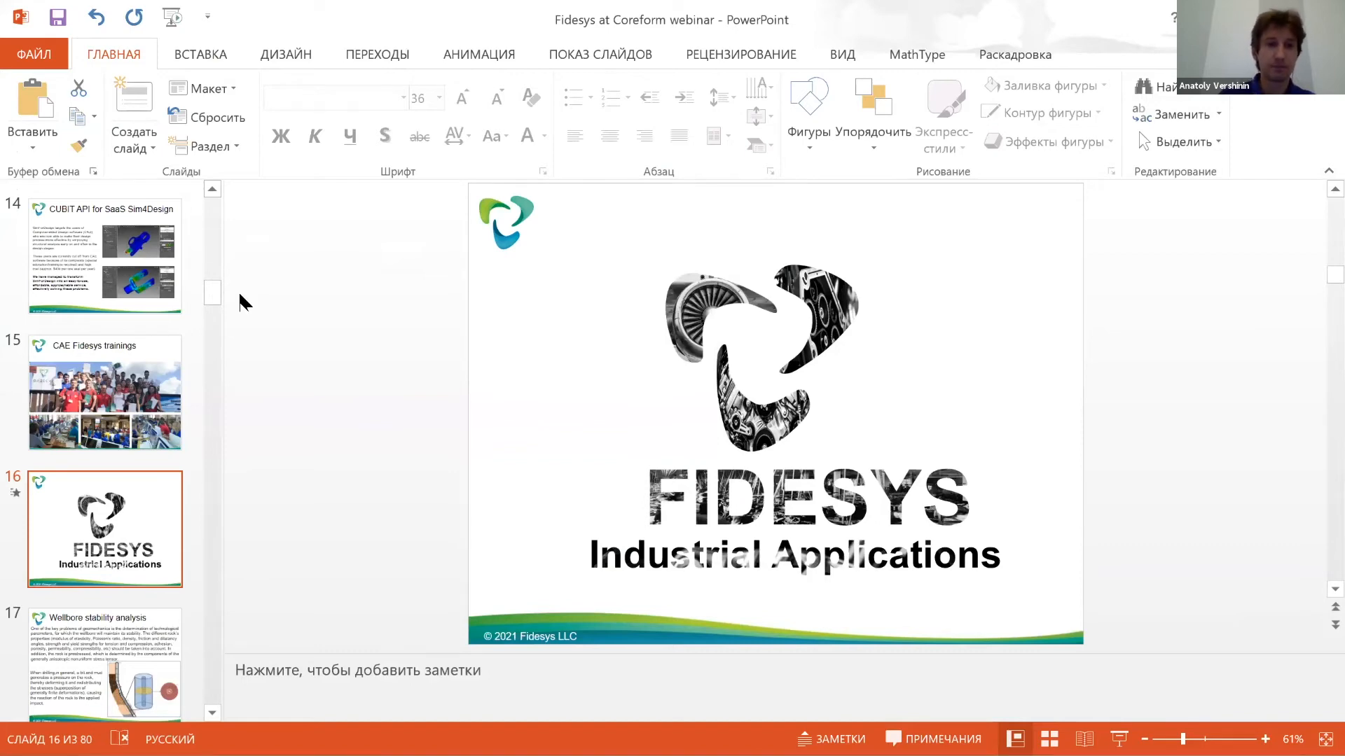
pyautogui.hotkey('shift', 'F5')
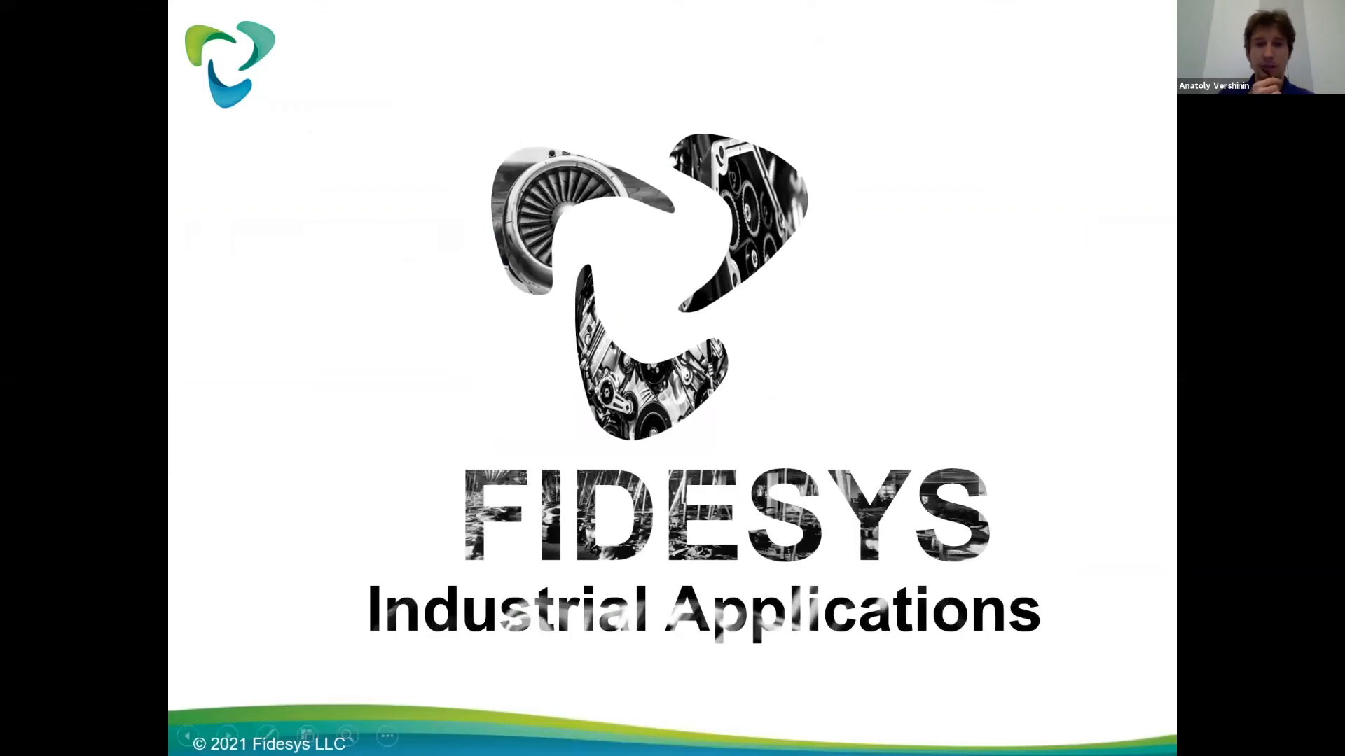
pyautogui.press('Right')
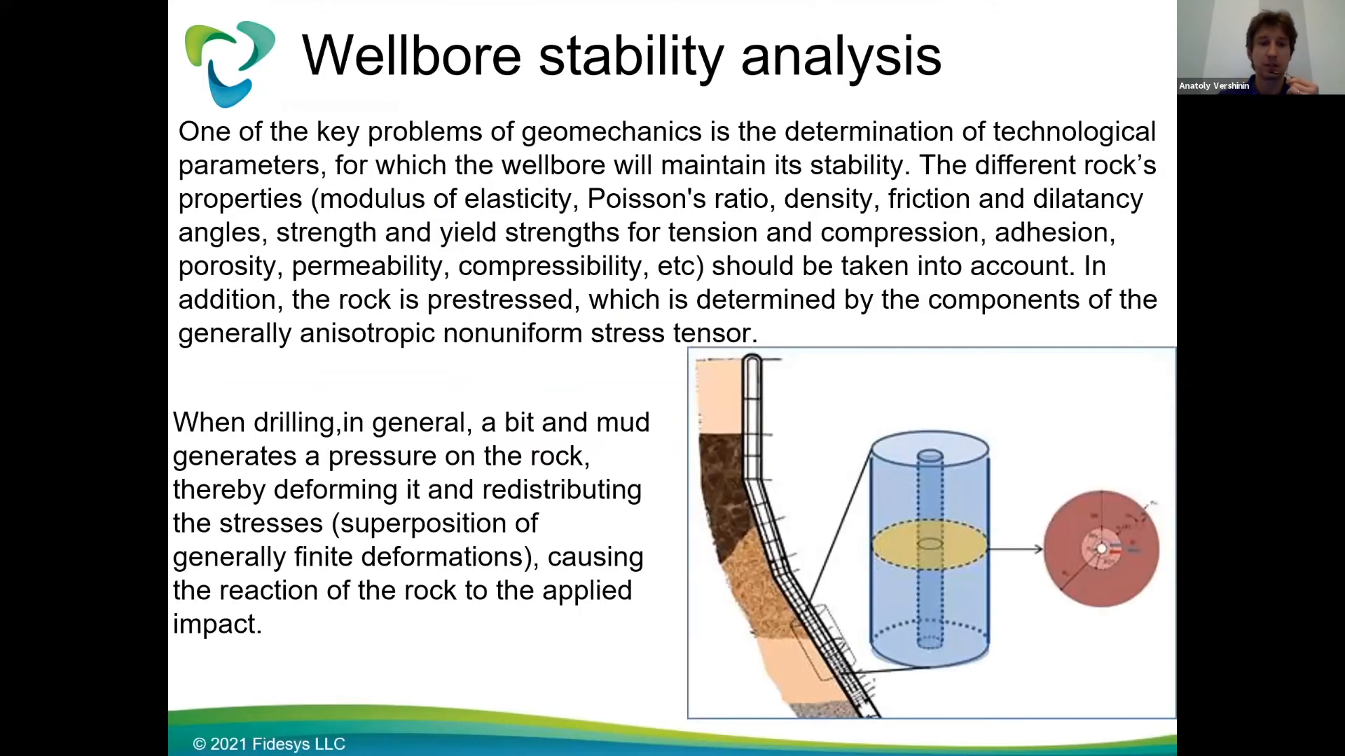